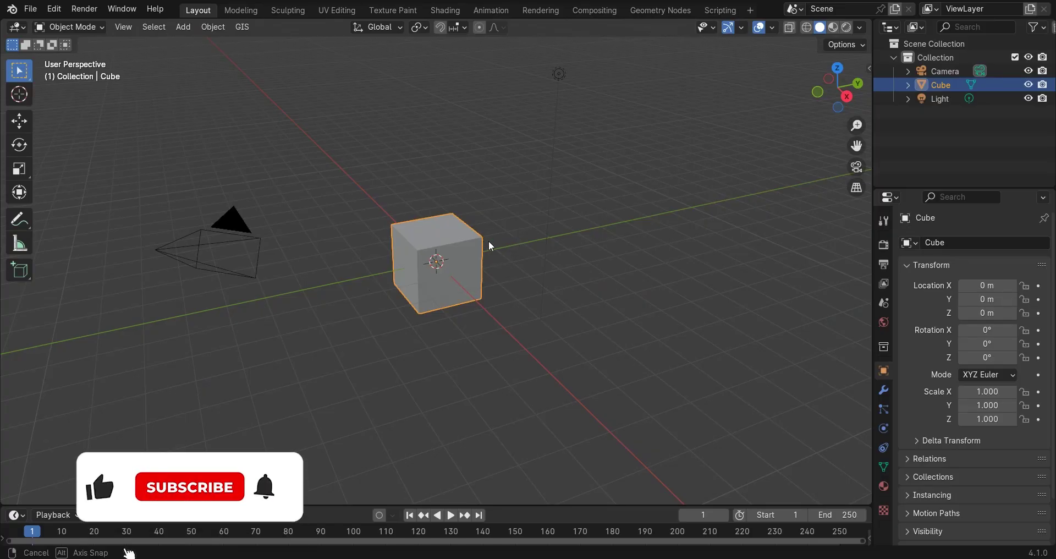
Clear the light's location so that it sits at the world origin inside the cube
left_click(563, 78)
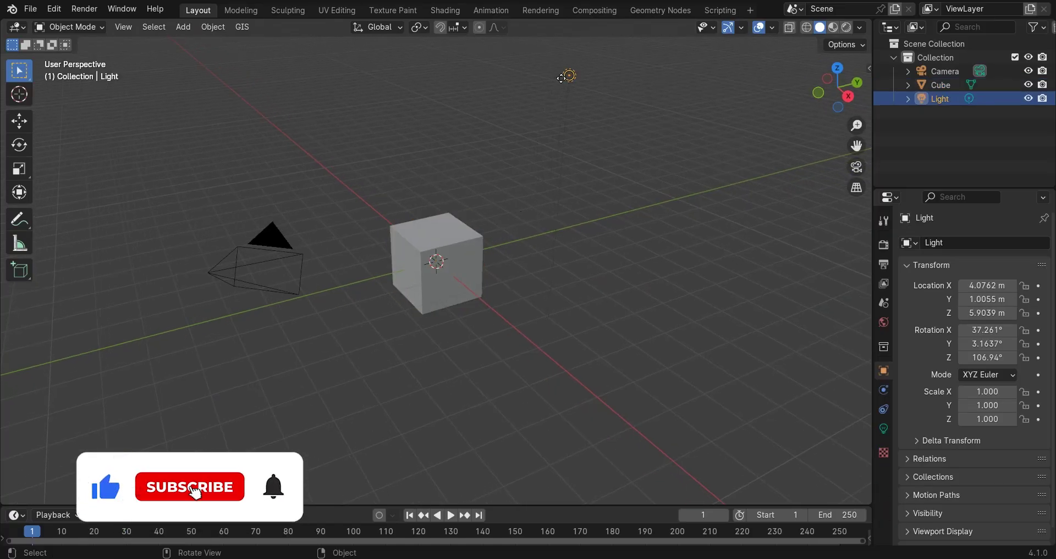
key("alt+g")
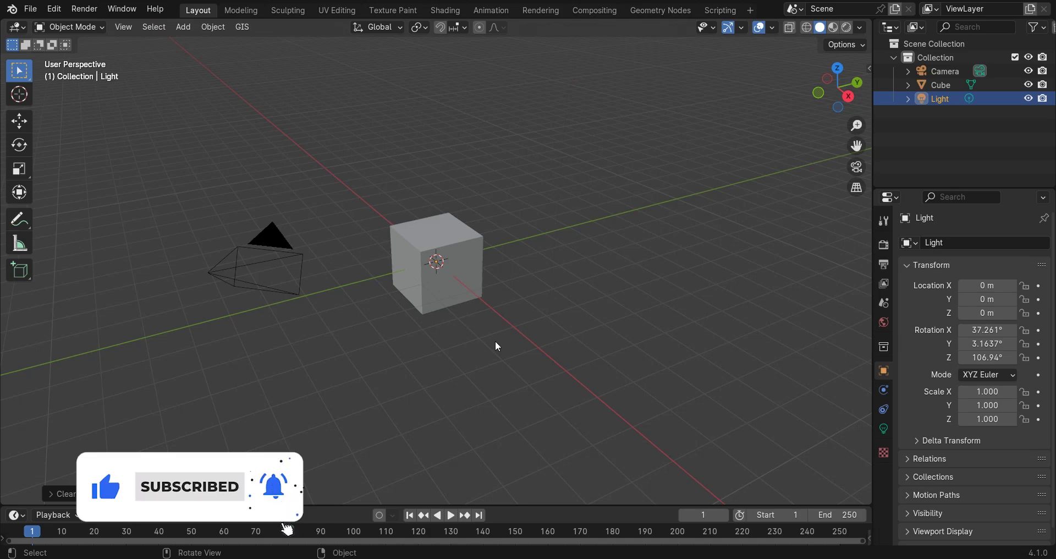
scroll(401, 325, "up", 4)
Set the point light's power to 15 W and its colour to pink, with hue about 0.841 and saturation about 0.861
left_click(883, 429)
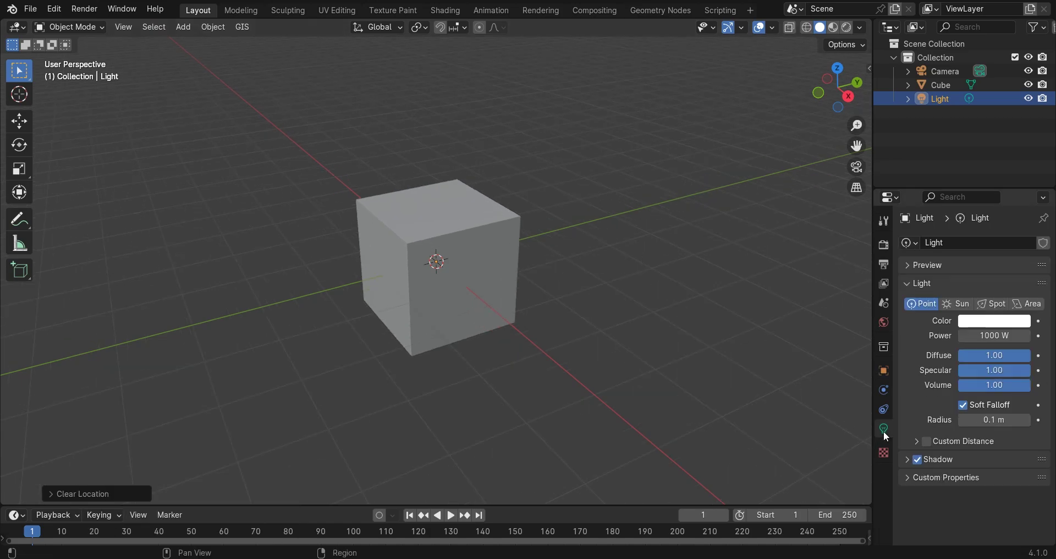
left_click(994, 336)
type("15")
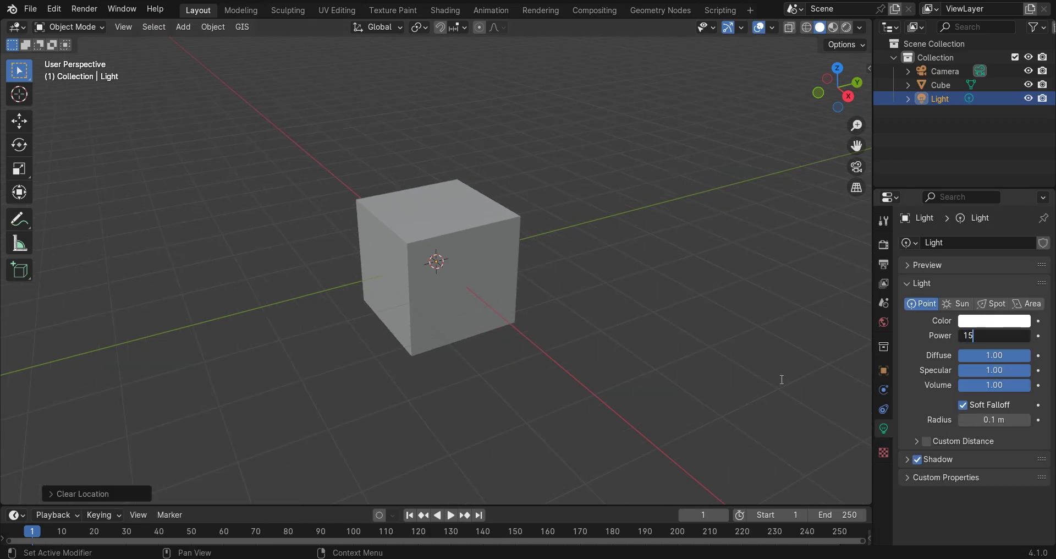
key("Return")
left_click(980, 324)
left_click(979, 197)
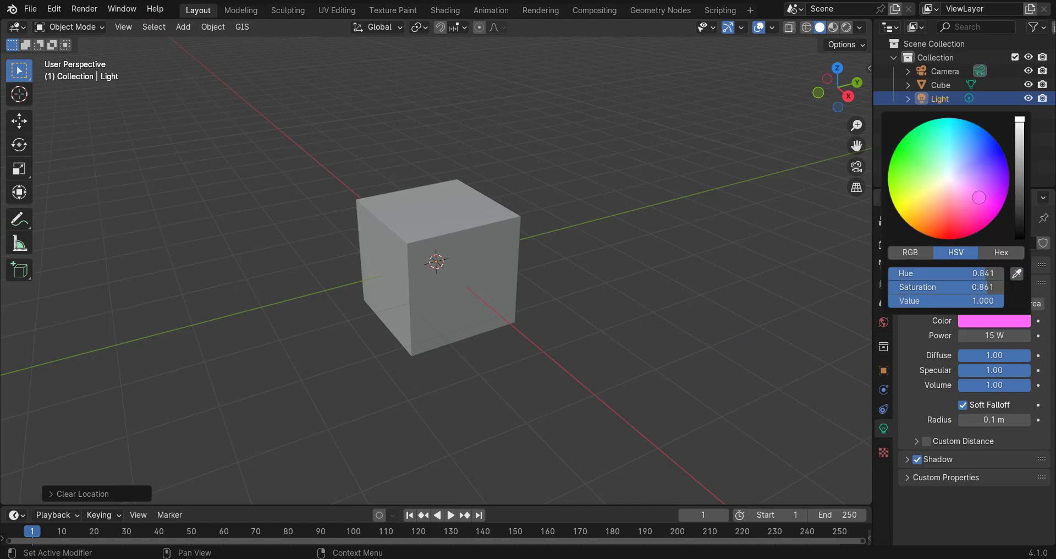
Turn on rendered viewport shading and change the enlarged timeline area into a Shader Editor for the cube's material
left_click(443, 218)
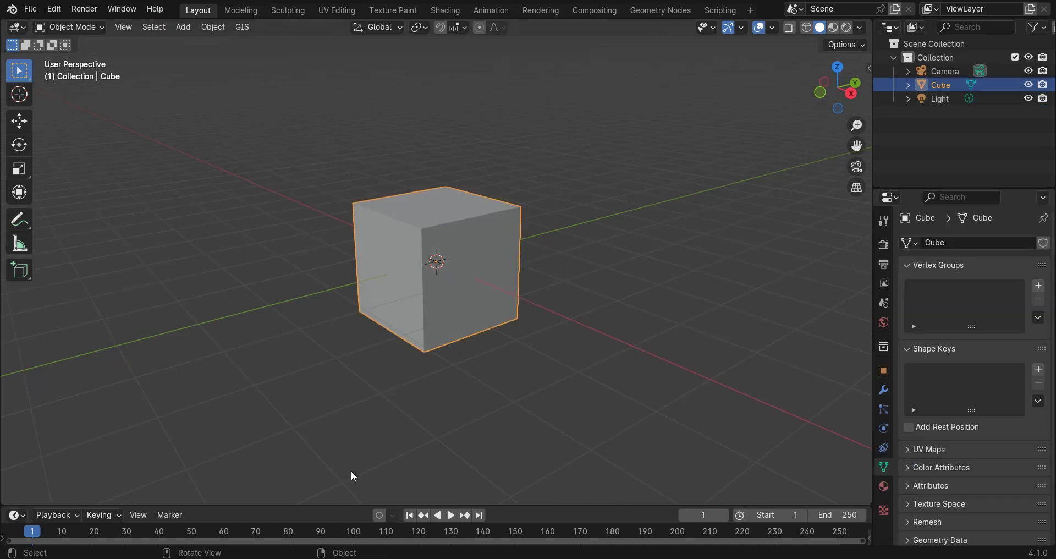
left_click_drag(336, 504, 396, 346)
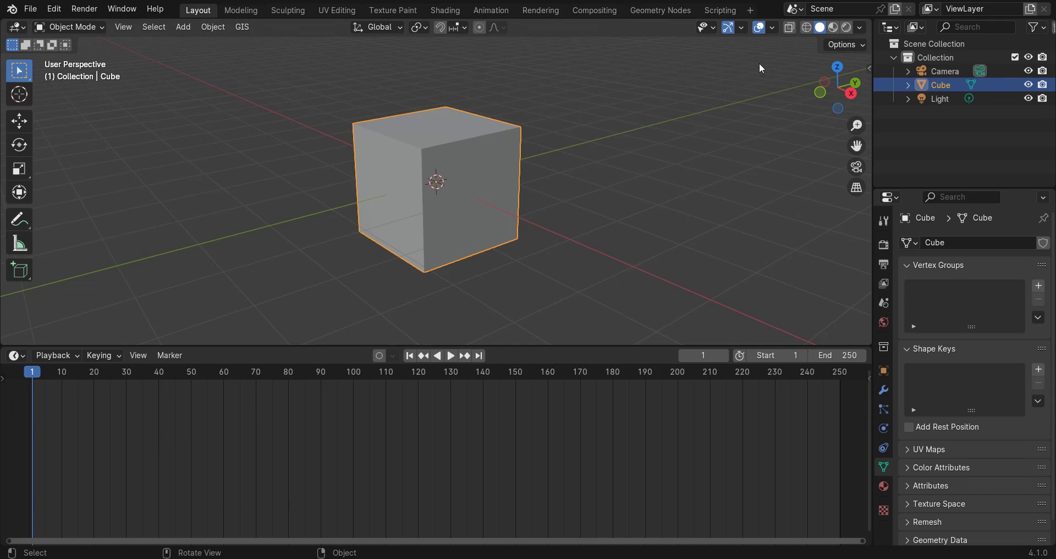
left_click(847, 28)
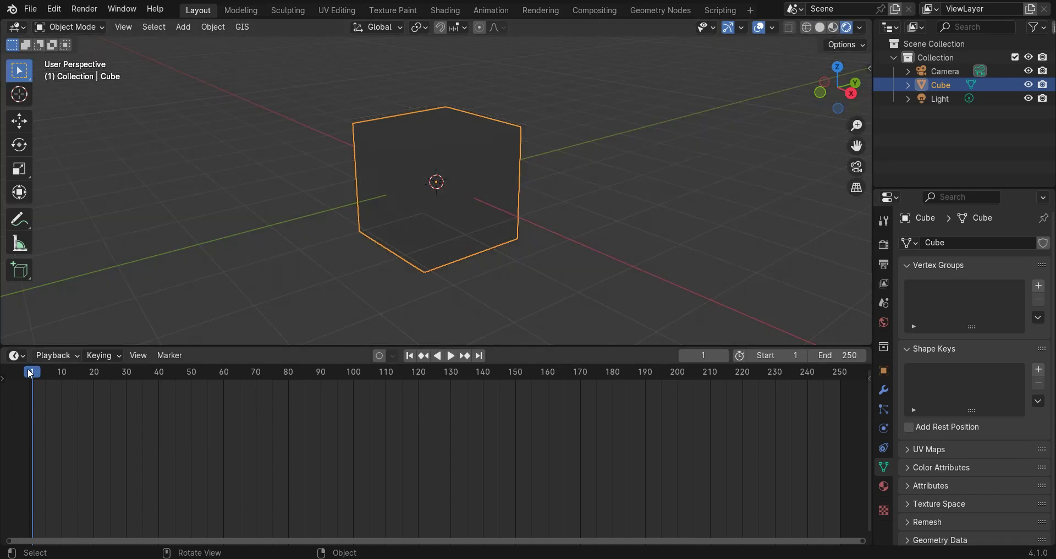
left_click(12, 361)
left_click(49, 467)
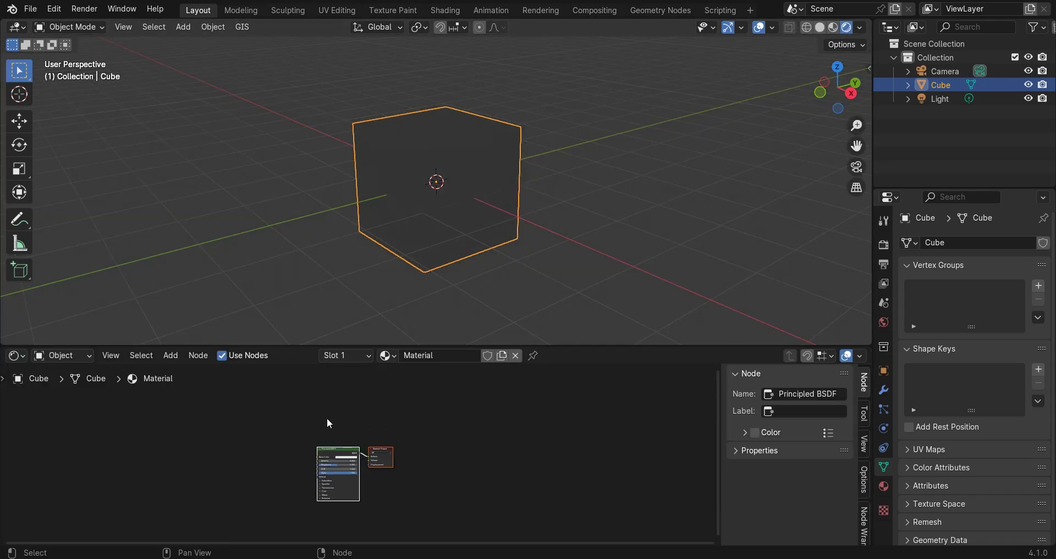
Delete the Principled BSDF node and rename the cube's material as Nebula
scroll(327, 417, "up", 6)
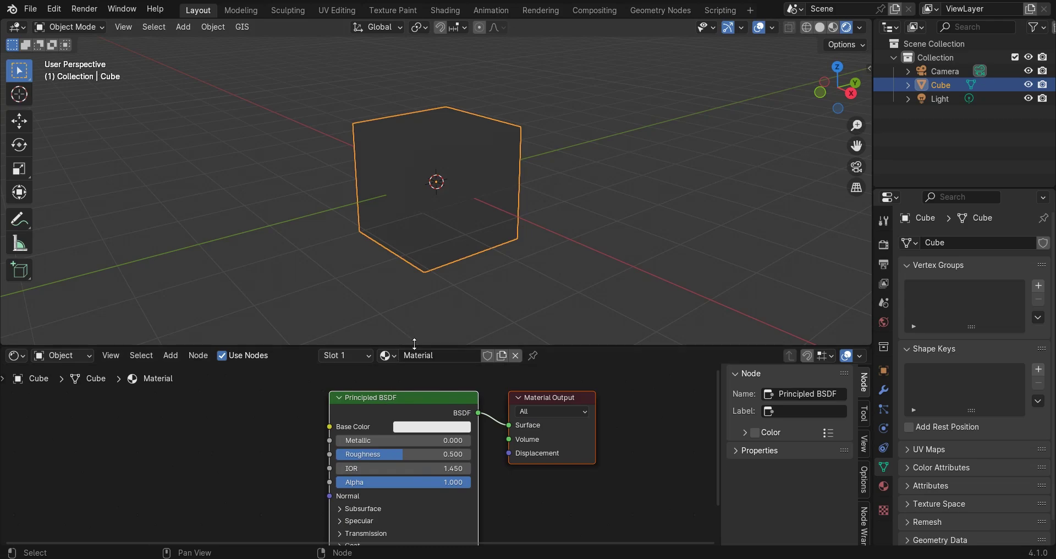
left_click(376, 398)
key("Delete")
Add a Volume Scatter node and connect its Volume output to the Material Output's Volume input
key("shift+a")
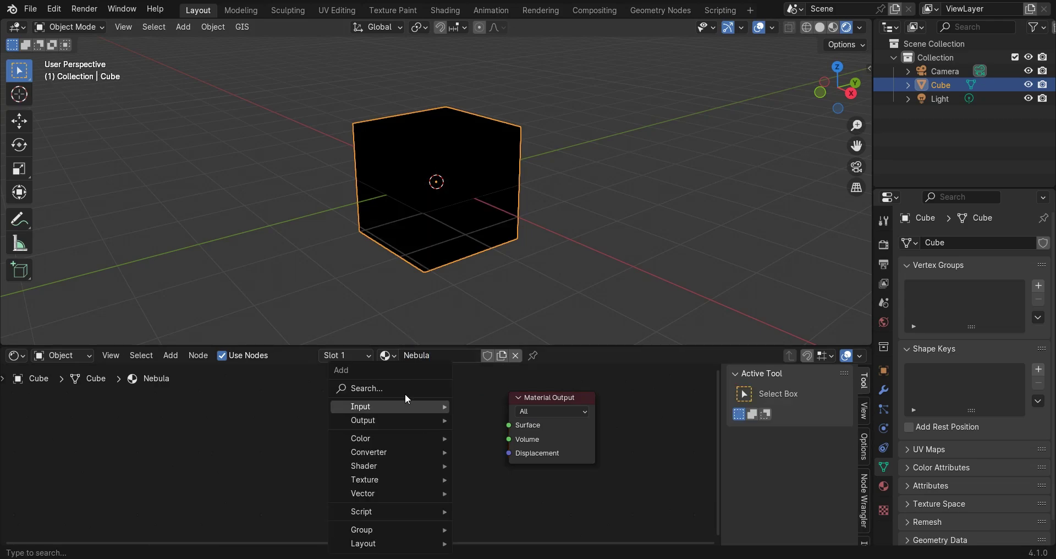
left_click(378, 389)
left_click(394, 428)
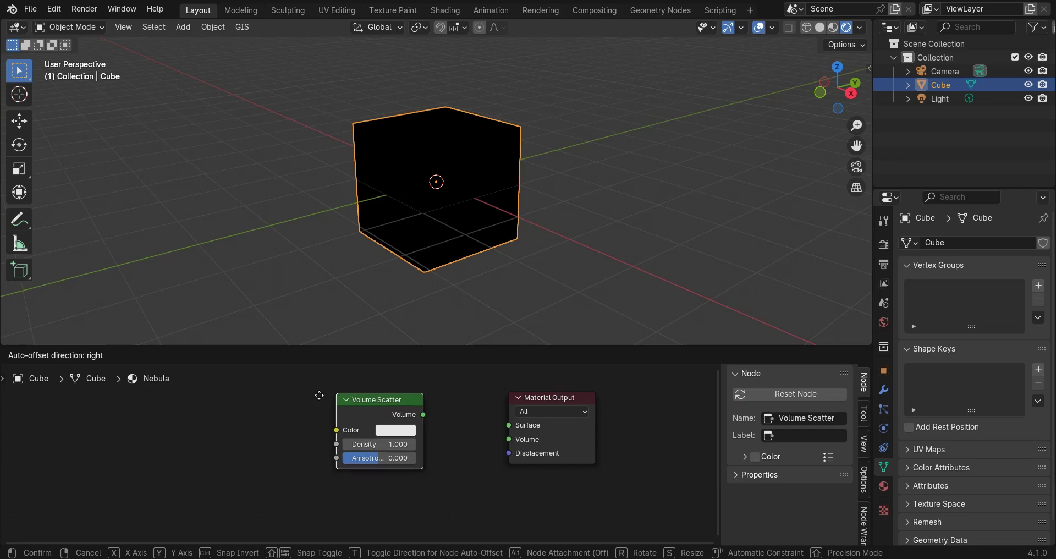
left_click(301, 397)
left_click_drag(406, 416, 509, 439)
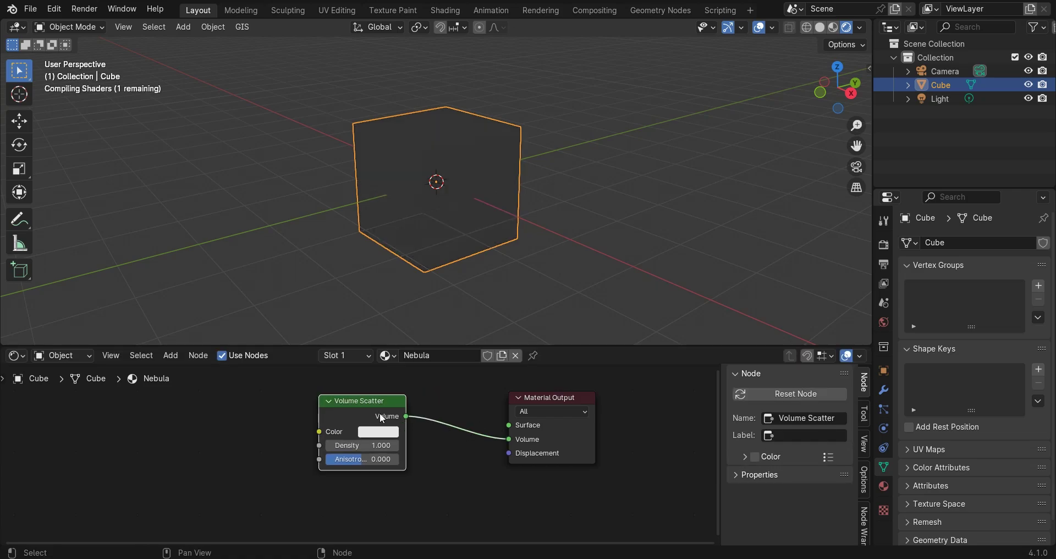
Enlarge the node editor area and move the Volume Scatter node farther away from the Material Output
left_click_drag(345, 405, 324, 398)
scroll(474, 216, "up", 4)
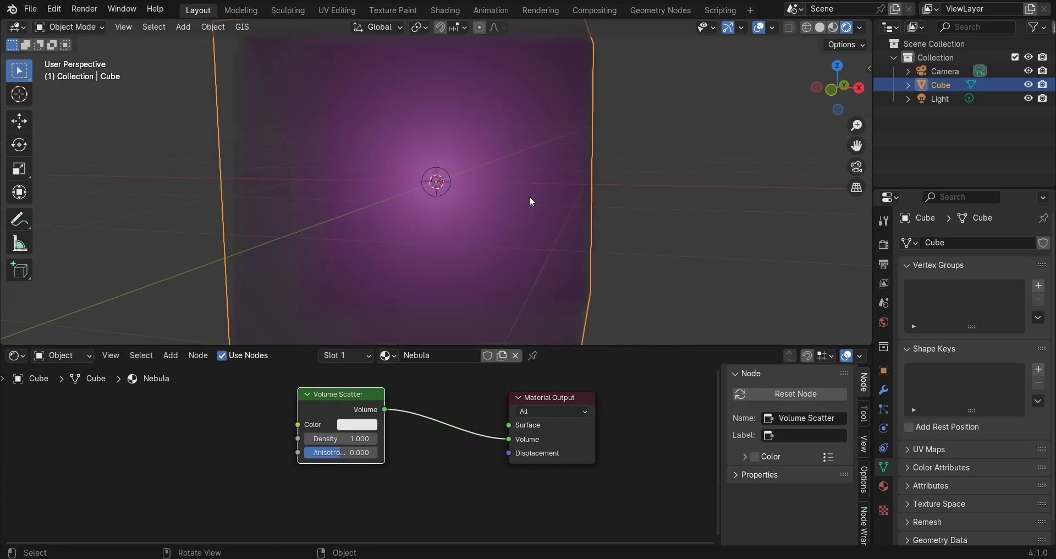
scroll(529, 198, "down", 2)
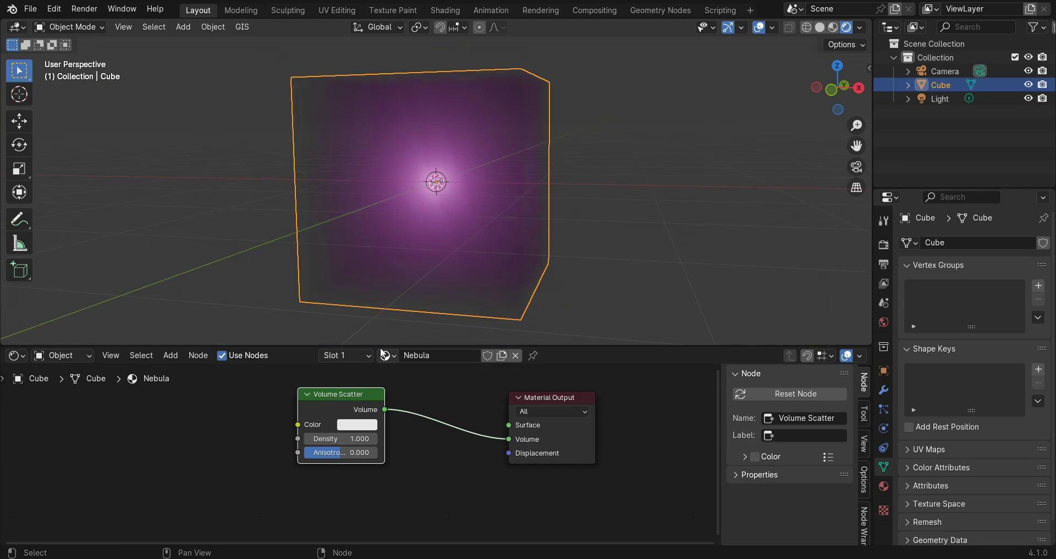
left_click_drag(381, 348, 384, 252)
left_click_drag(338, 346, 260, 348)
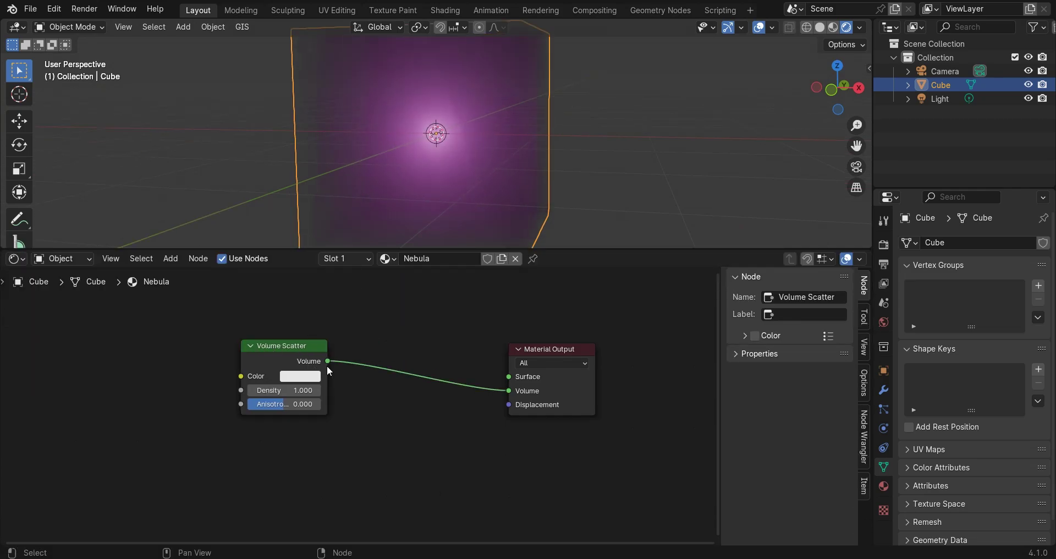
Add a Volume Absorption node and place it below the Volume Scatter node
middle_click_drag(363, 353, 412, 337)
key("shift+a")
type("vol")
key("Return")
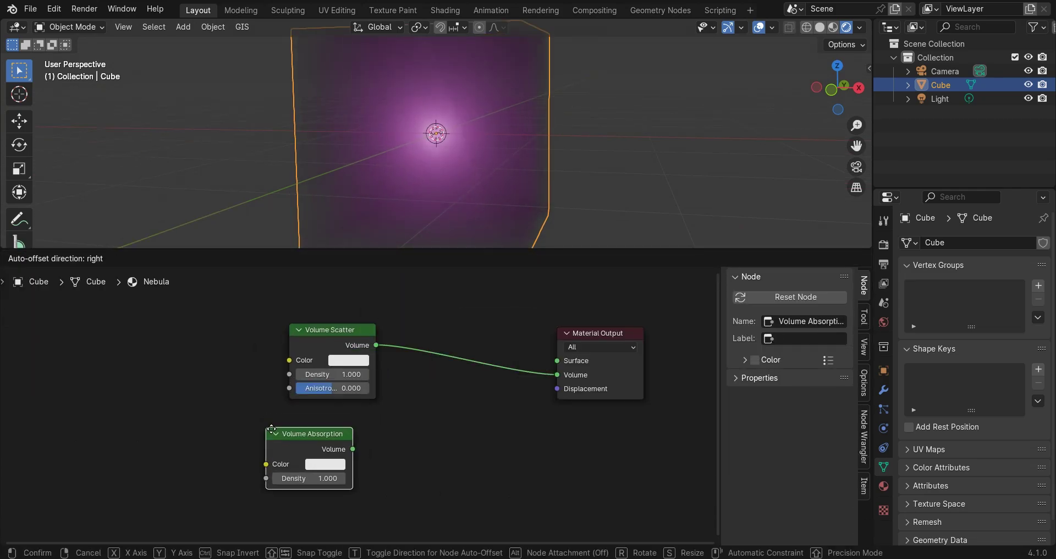
left_click(284, 430)
Insert an Add Shader node between Volume Scatter and Material Output, and connect Volume Absorption to its second Shader input
key("shift+a")
type("add")
key("Return")
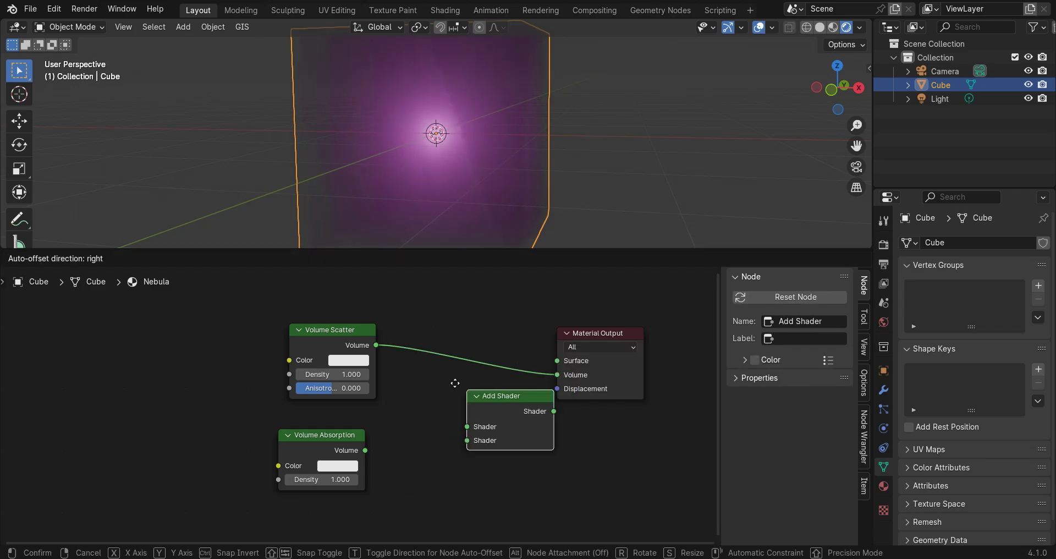
left_click(443, 344)
left_click(356, 436)
scroll(359, 443, "up", 1)
left_click_drag(355, 458, 470, 400)
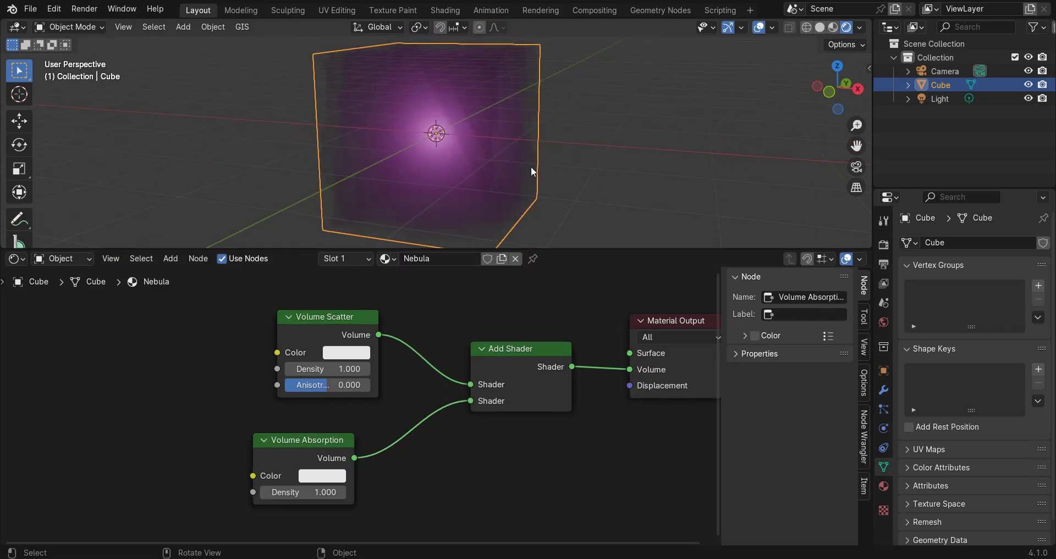
Set the Volume Scatter node's colour to light blue
scroll(531, 166, "up", 3)
left_click(338, 351)
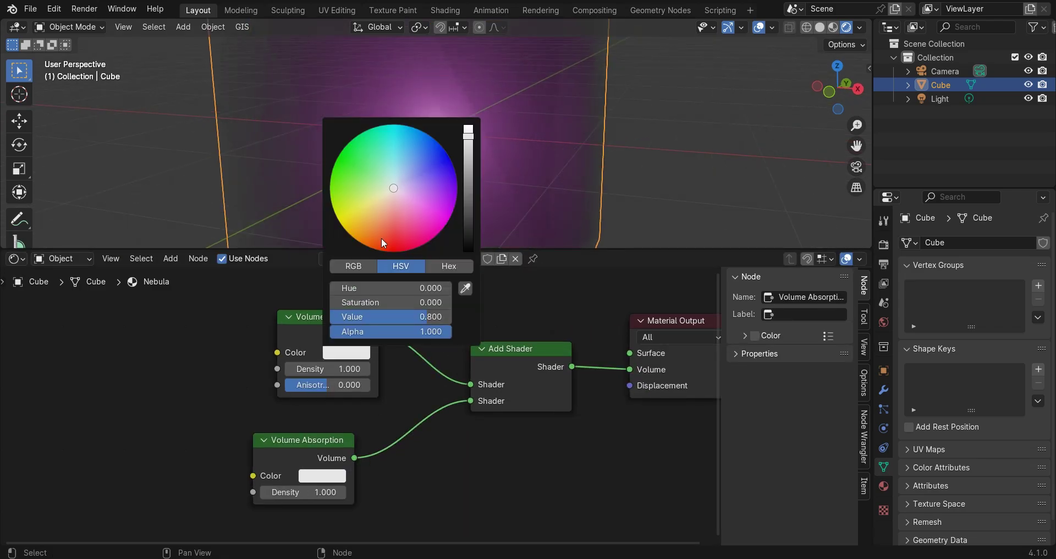
left_click(406, 164)
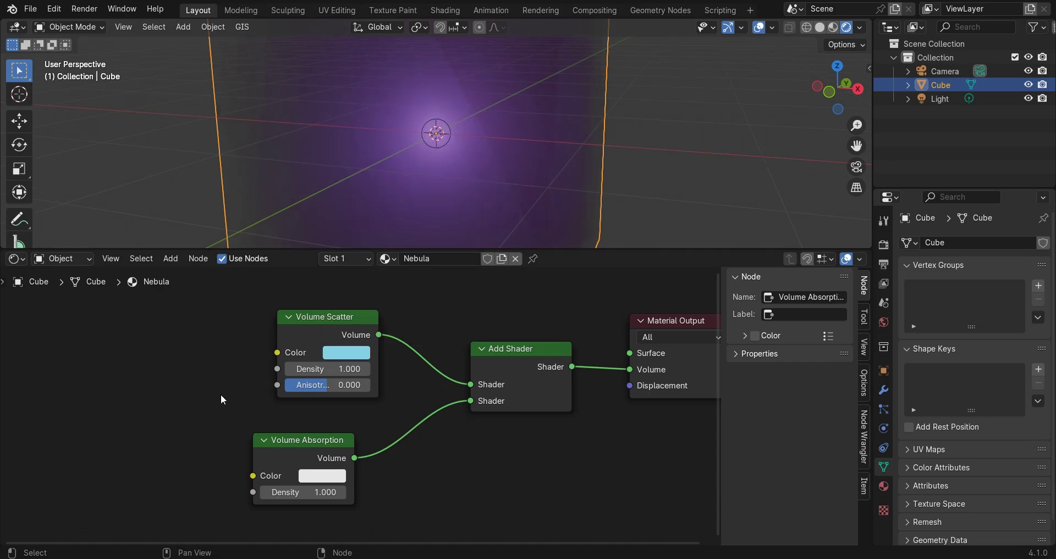
Set the Volume Absorption node's colour to a light peach orange
middle_click_drag(294, 431, 418, 391)
scroll(418, 391, "up", 3)
left_click(460, 444)
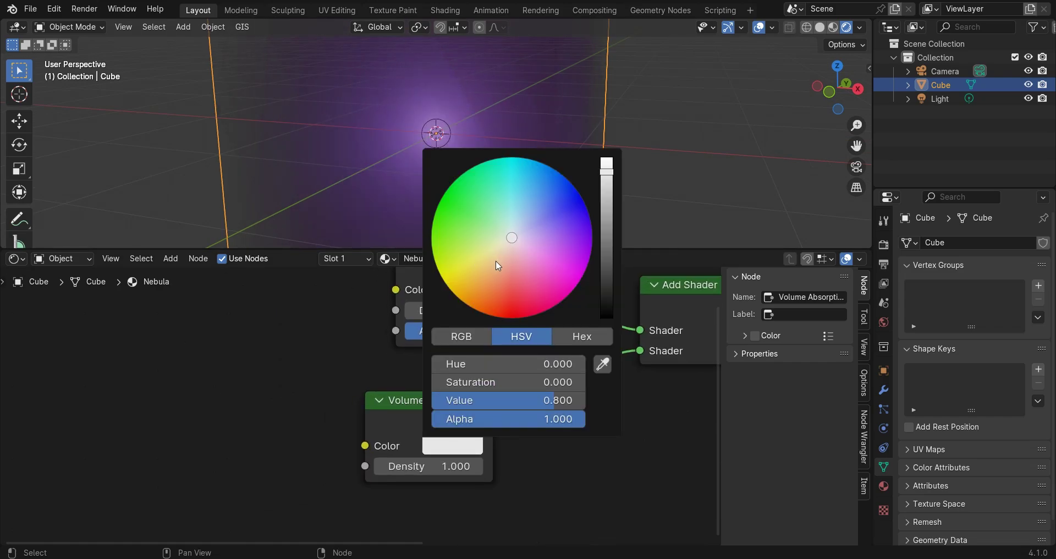
left_click(498, 266)
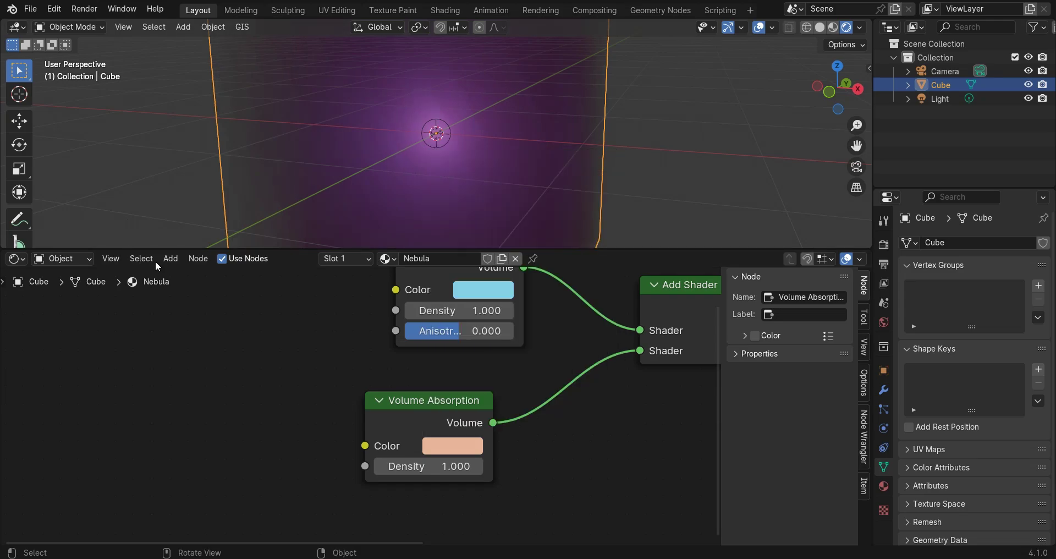
Inspect the glowing volume in the viewport and hide the node editor's sidebar
scroll(454, 119, "down", 3)
middle_click_drag(537, 157, 609, 155)
scroll(584, 124, "up", 3)
scroll(424, 401, "down", 12)
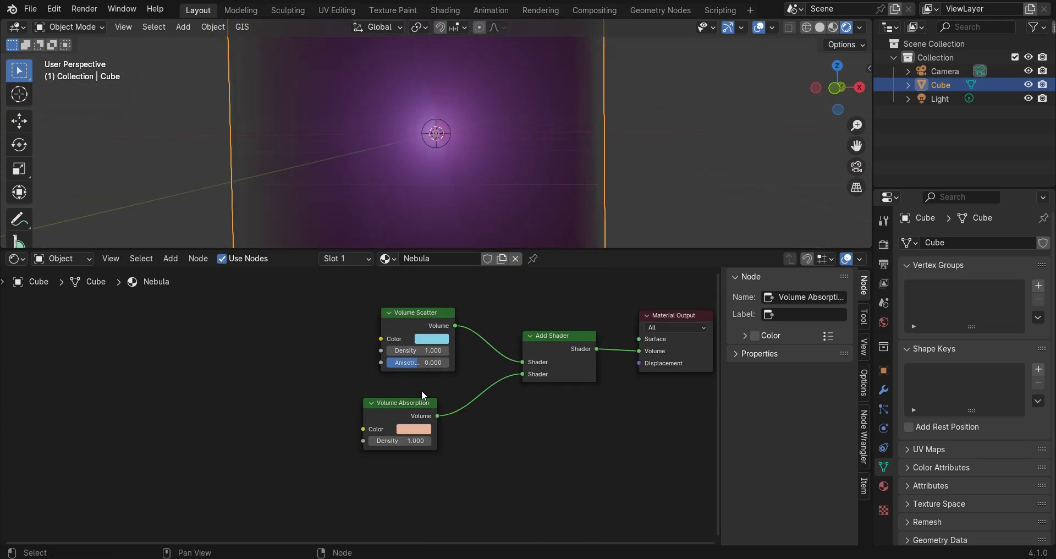
middle_click_drag(347, 354, 510, 337)
key("n")
Add a Geometry node and place it well ahead of the volume shader nodes
scroll(435, 359, "up", 2)
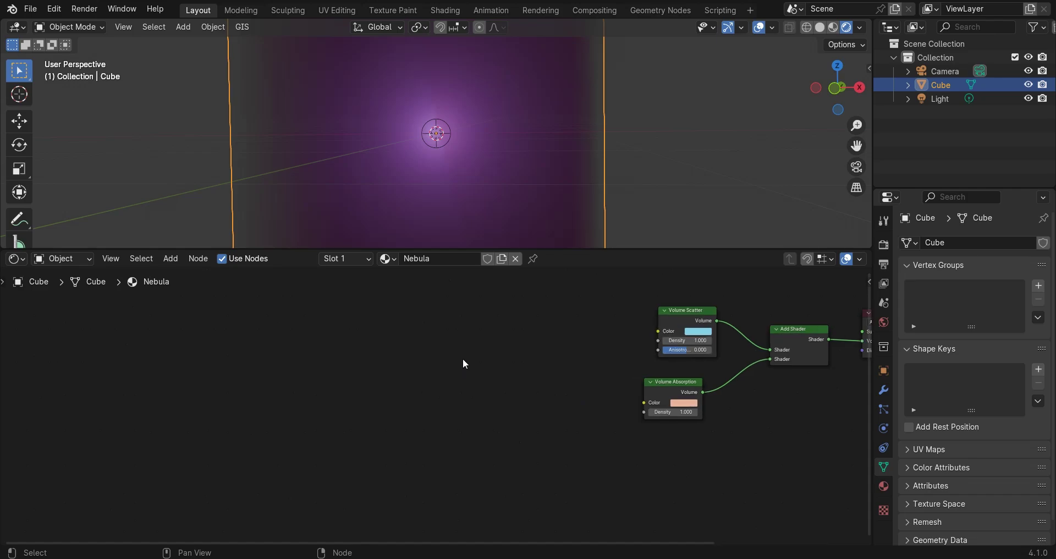
key("shift+a")
type("ge")
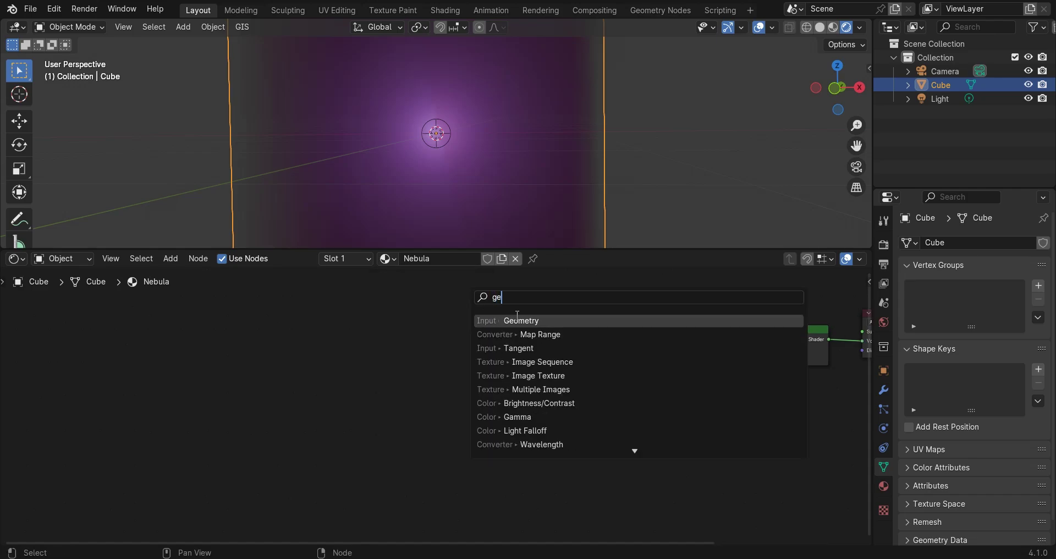
left_click(517, 320)
left_click(187, 314)
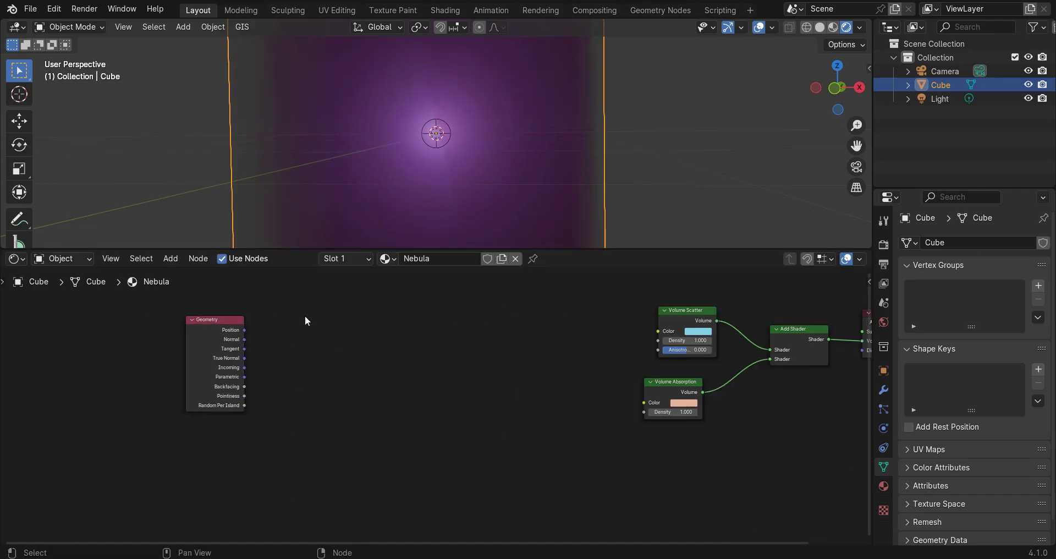
middle_click_drag(287, 319, 348, 329)
left_click_drag(284, 336, 219, 338)
Add a Noise Texture node and place it just after the Geometry node
left_click(412, 331)
key("shift+a")
type("noi")
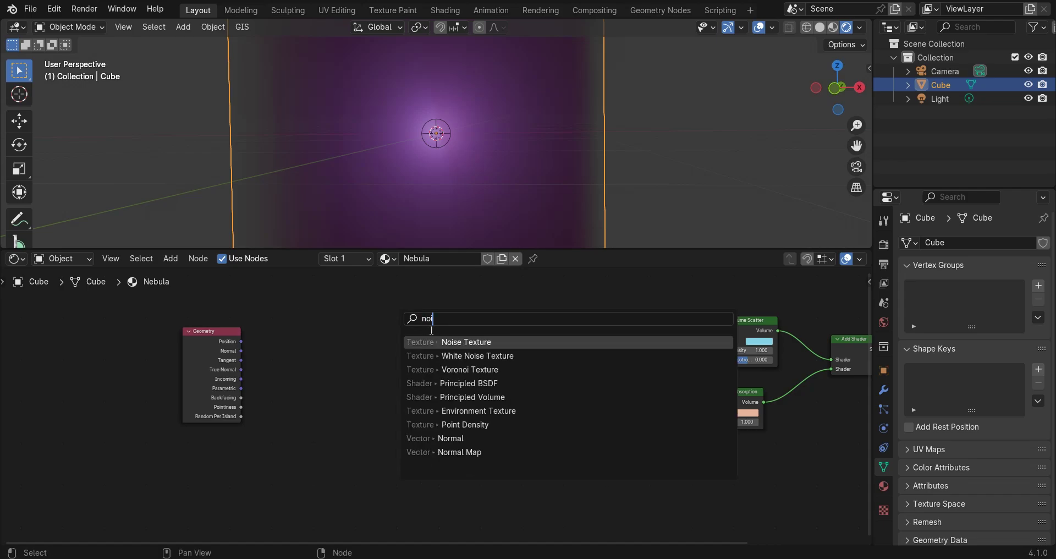
left_click(434, 343)
left_click(285, 311)
Add a second Noise Texture node and place it after the first one
left_click(373, 330)
scroll(419, 363, "up", 4)
middle_click_drag(418, 300, 501, 312)
key("shift+a")
type("noi")
left_click(526, 323)
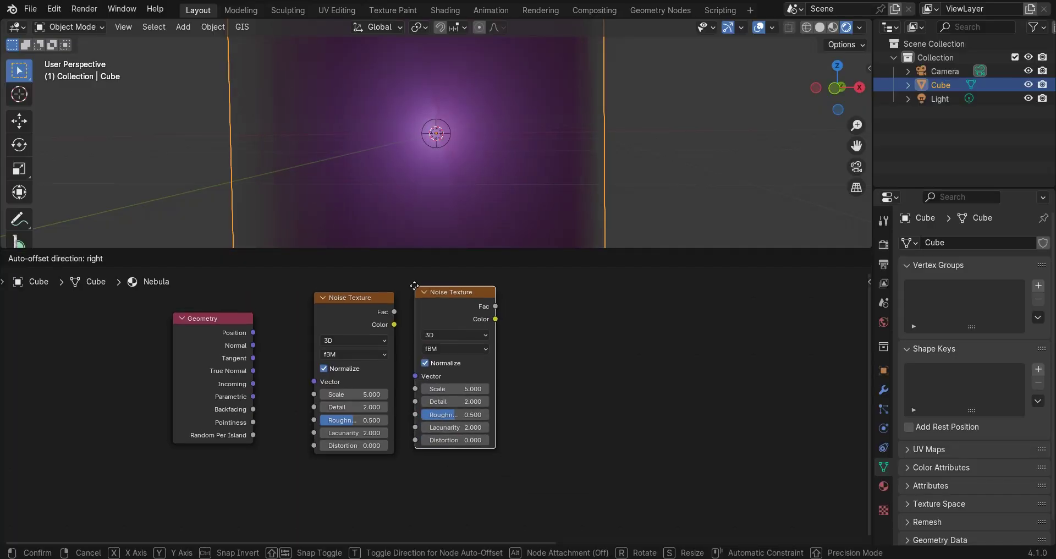
left_click(467, 315)
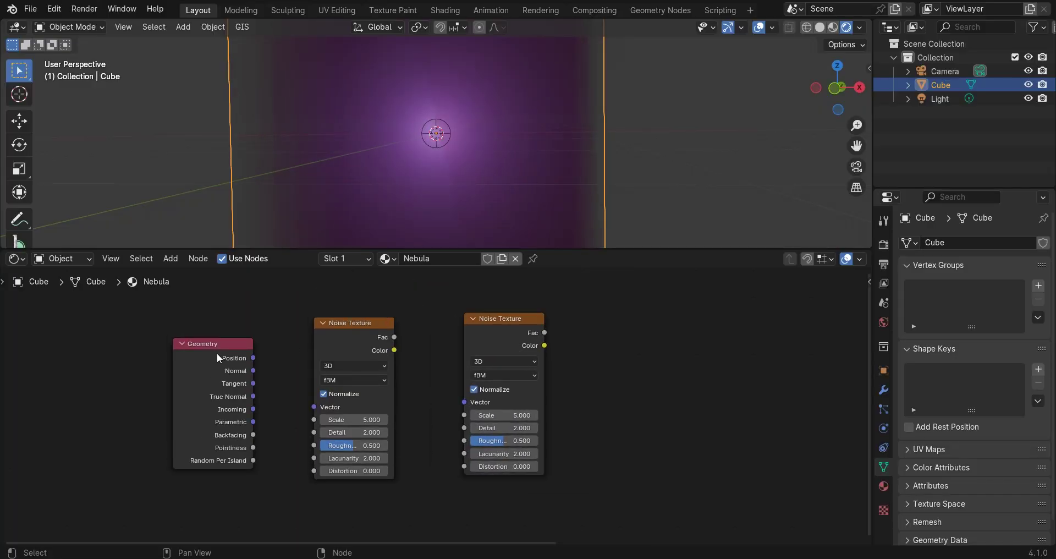
Connect the Geometry node's Position output to the first Noise Texture's Vector input
left_click_drag(217, 352, 269, 407)
scroll(262, 342, "up", 2)
scroll(407, 425, "down", 2)
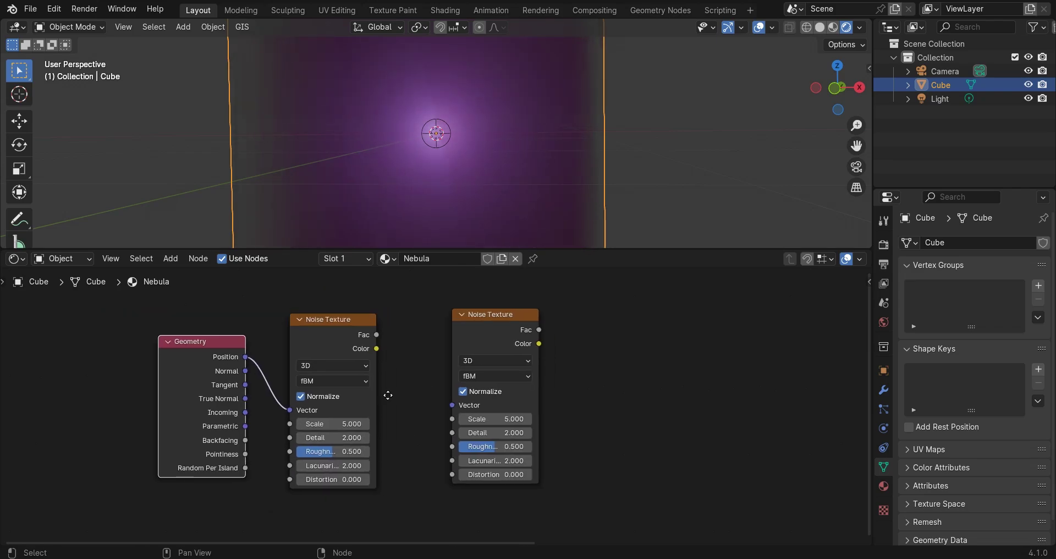
Connect the first Noise Texture's Color output to the second Noise Texture's Vector input
middle_click_drag(388, 395, 280, 398)
scroll(283, 395, "up", 3)
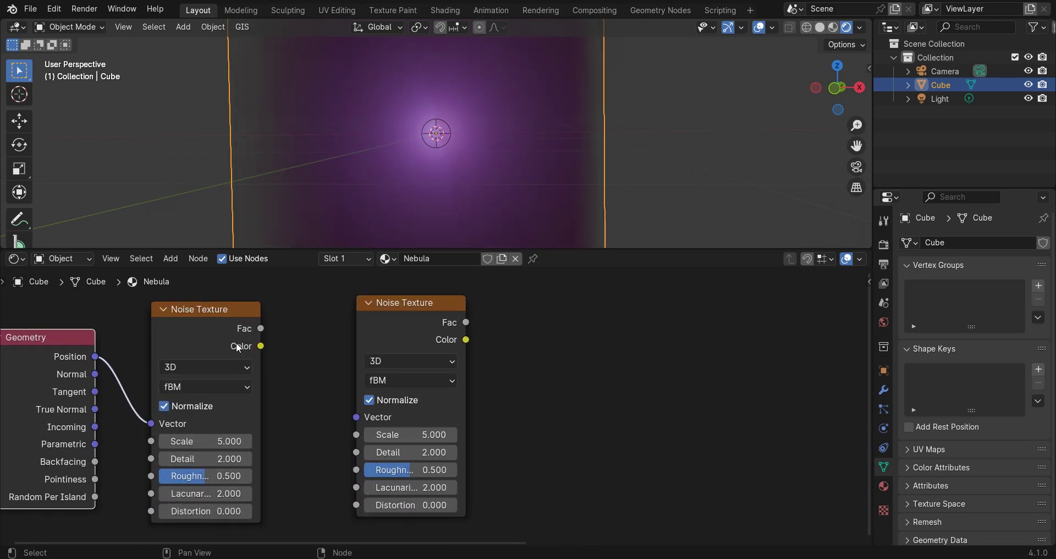
middle_click_drag(256, 418, 300, 417)
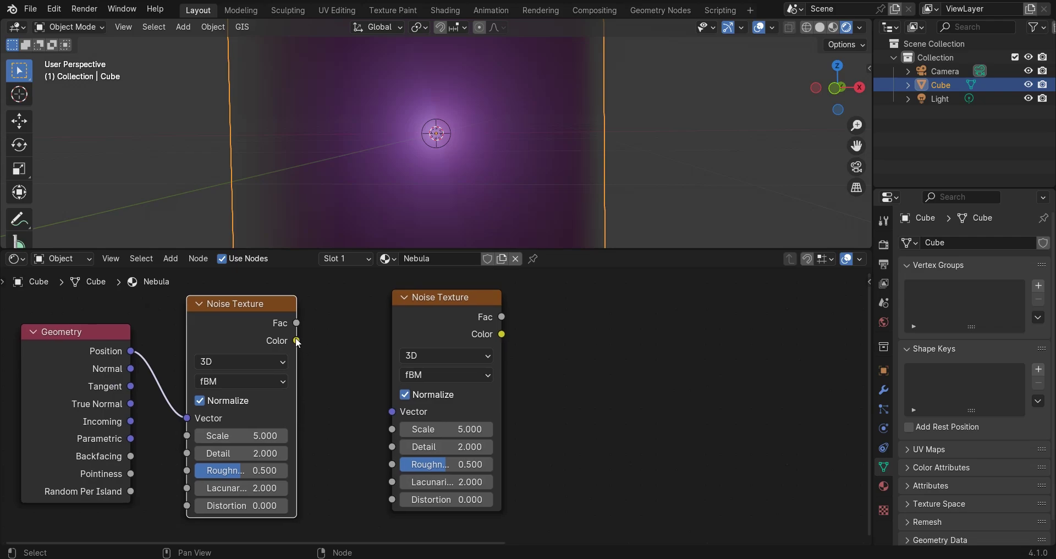
left_click_drag(297, 342, 390, 412)
left_click_drag(296, 323, 393, 411)
left_click_drag(297, 340, 391, 410)
left_click(320, 346)
scroll(432, 393, "down", 5)
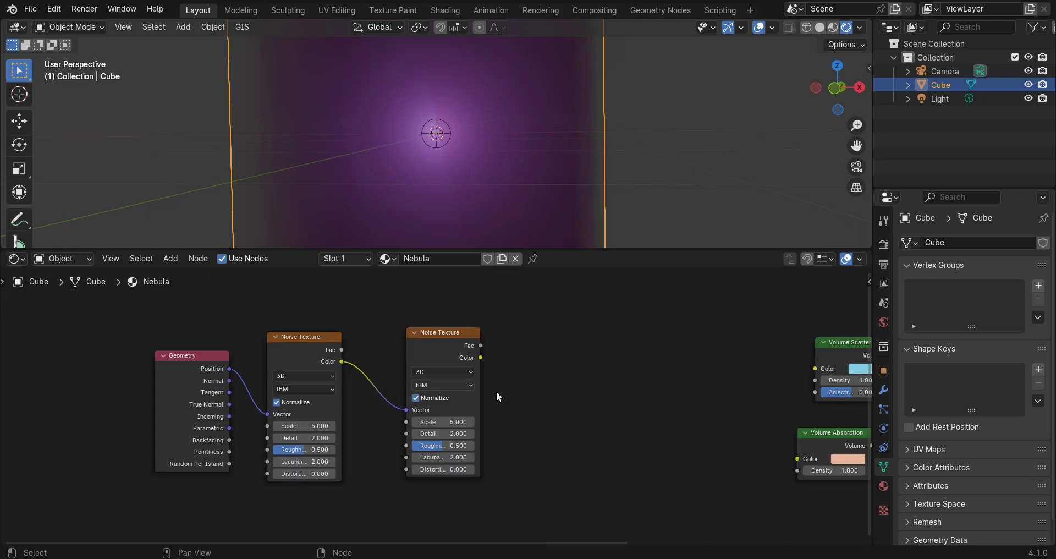
middle_click_drag(491, 401, 401, 405)
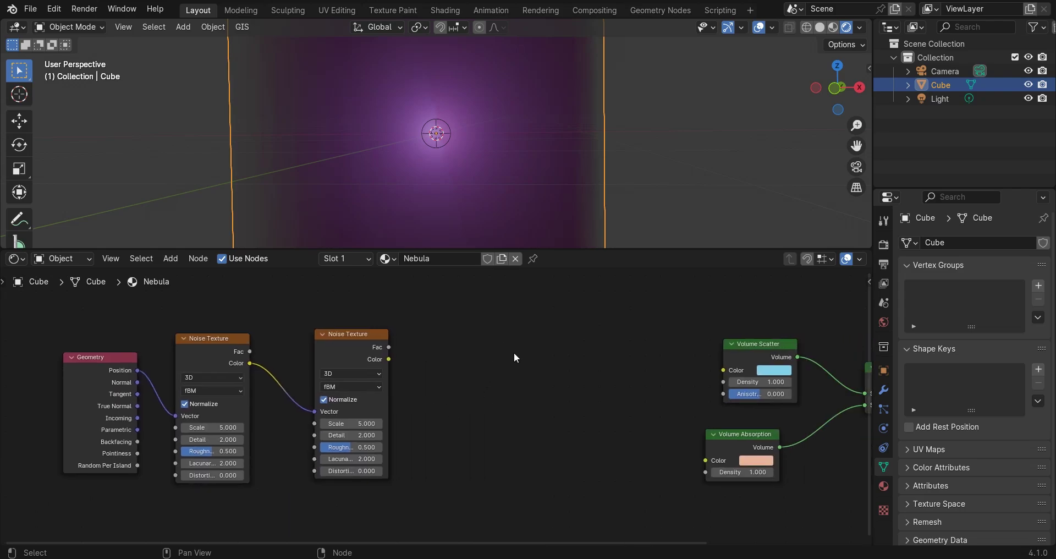
Add a Color Ramp node after the second Noise Texture and connect that noise's Fac output to the ramp's Fac input
scroll(458, 380, "up", 1)
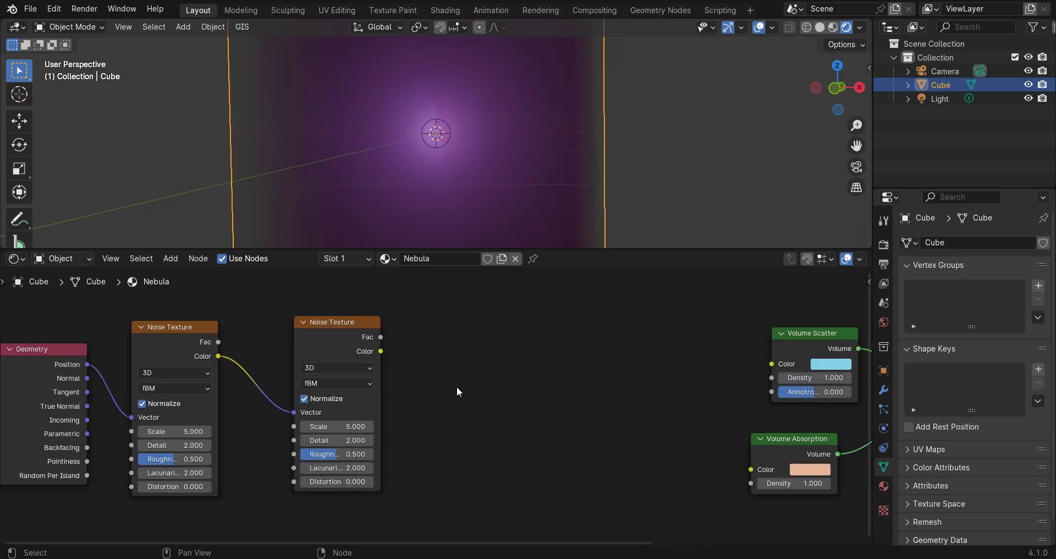
scroll(451, 384, "down", 2)
scroll(440, 402, "up", 2)
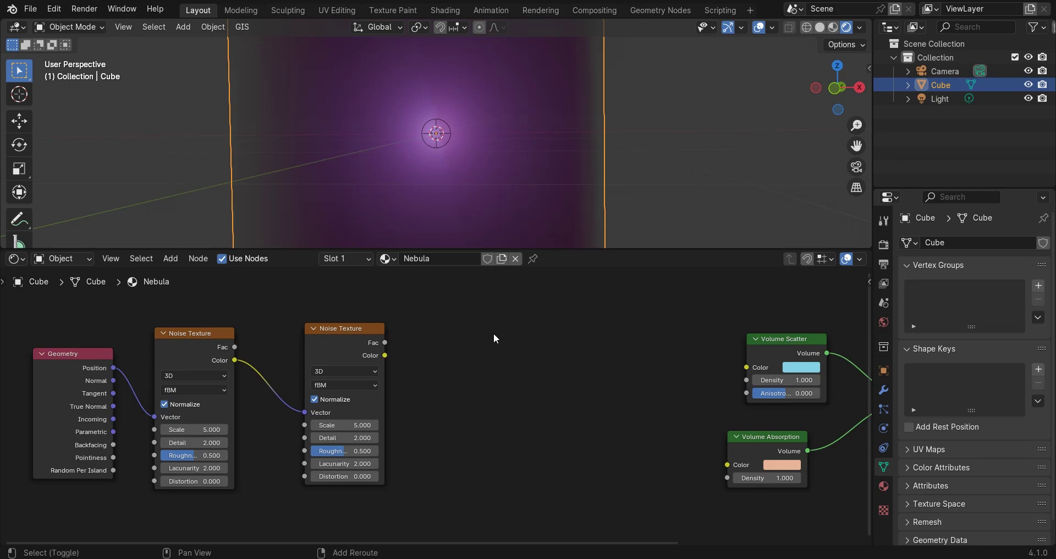
key("shift+a")
type("c")
left_click(529, 356)
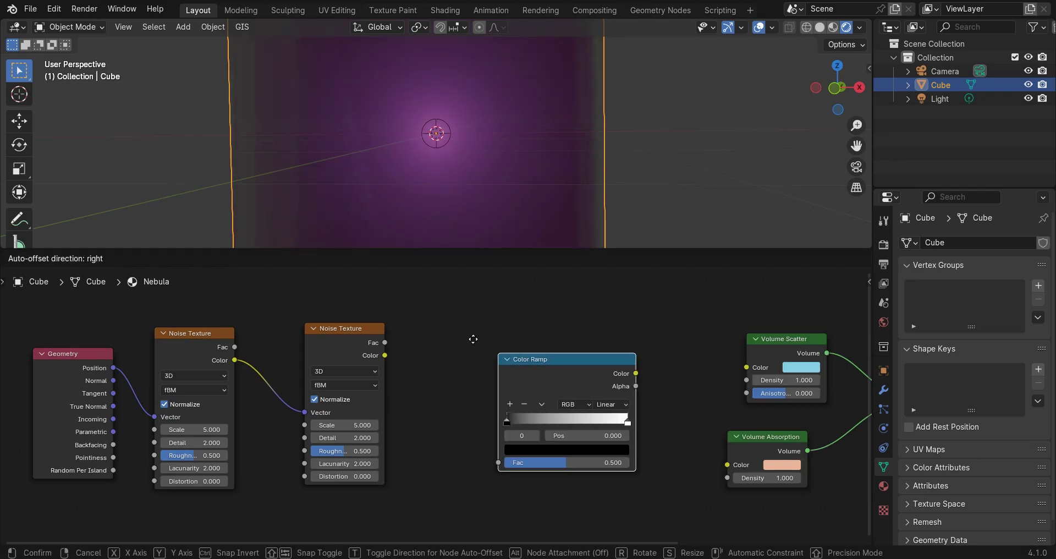
left_click(422, 317)
left_click_drag(378, 343, 444, 430)
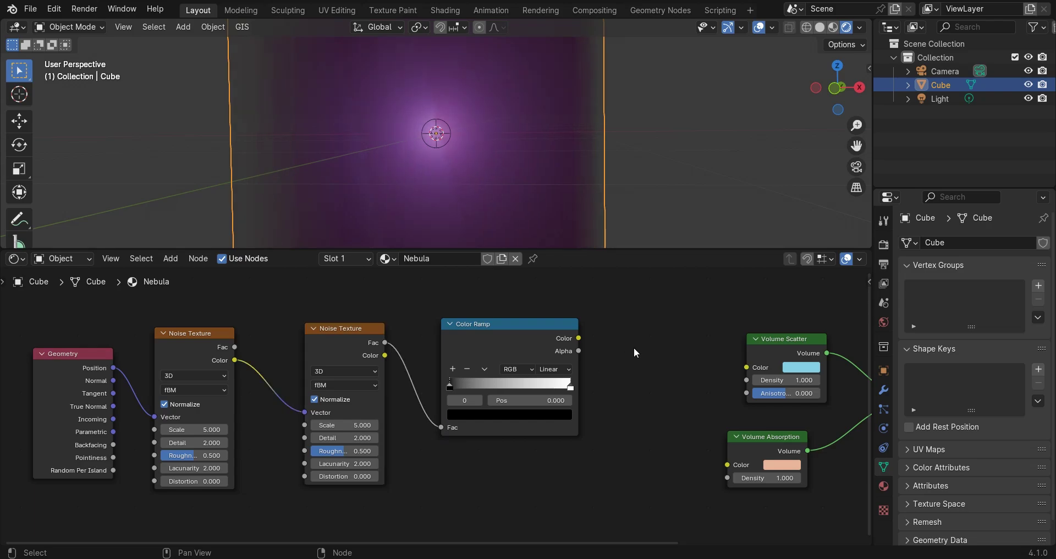
Connect the Color Ramp's Color output to the Density inputs of both Volume Scatter and Volume Absorption
scroll(634, 348, "up", 2)
left_click_drag(512, 332, 559, 397)
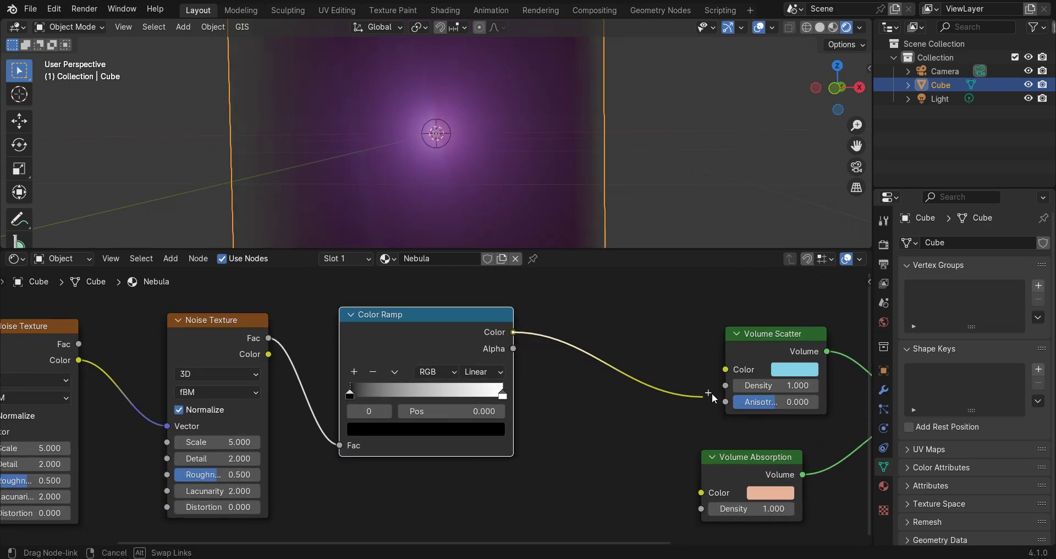
left_click_drag(712, 393, 721, 387)
middle_click_drag(623, 360, 524, 343)
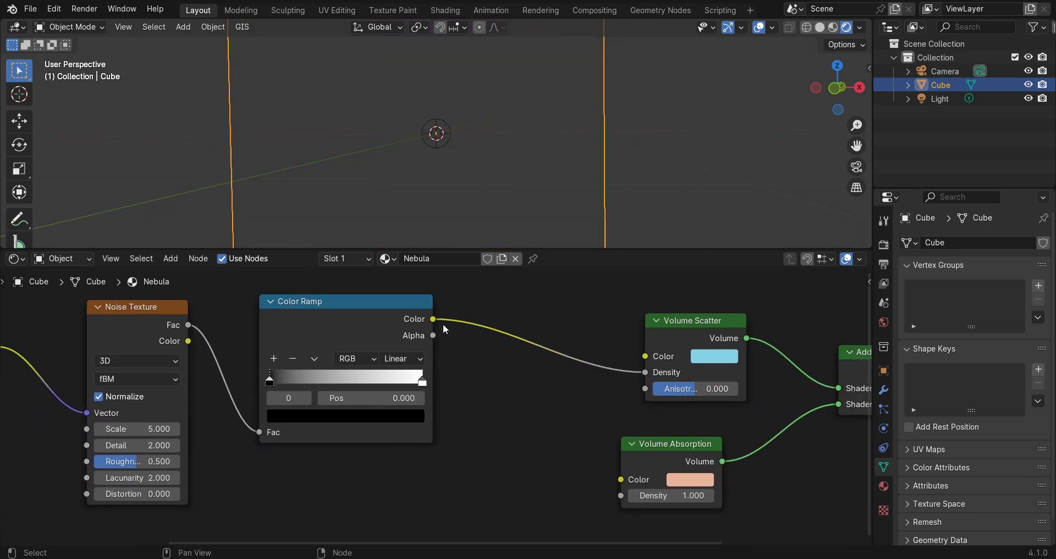
left_click_drag(433, 319, 621, 495)
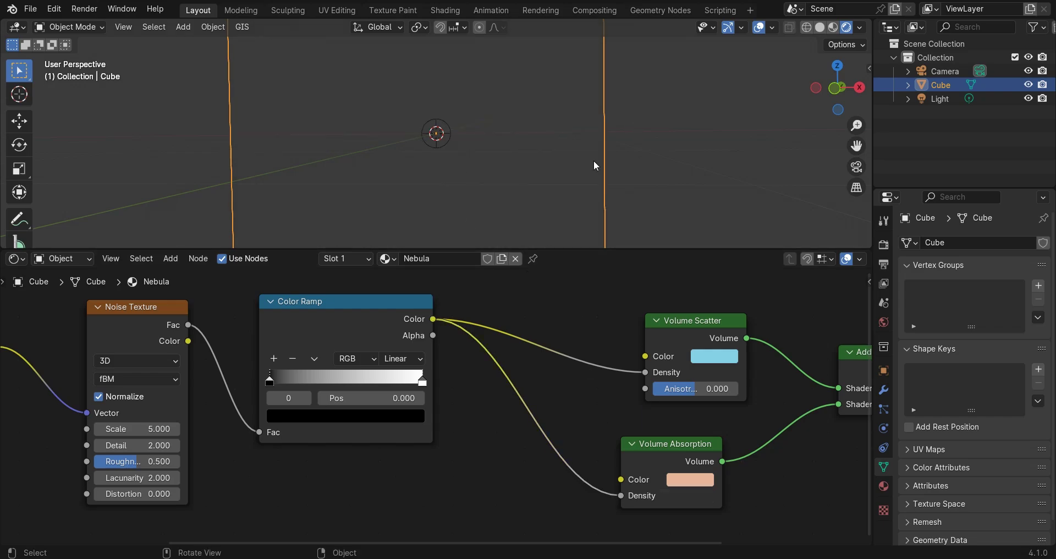
Insert one shared reroute point on the two Density links and place it just before the volume nodes
scroll(593, 161, "down", 2)
scroll(593, 322, "down", 1)
middle_click_drag(584, 346, 552, 341)
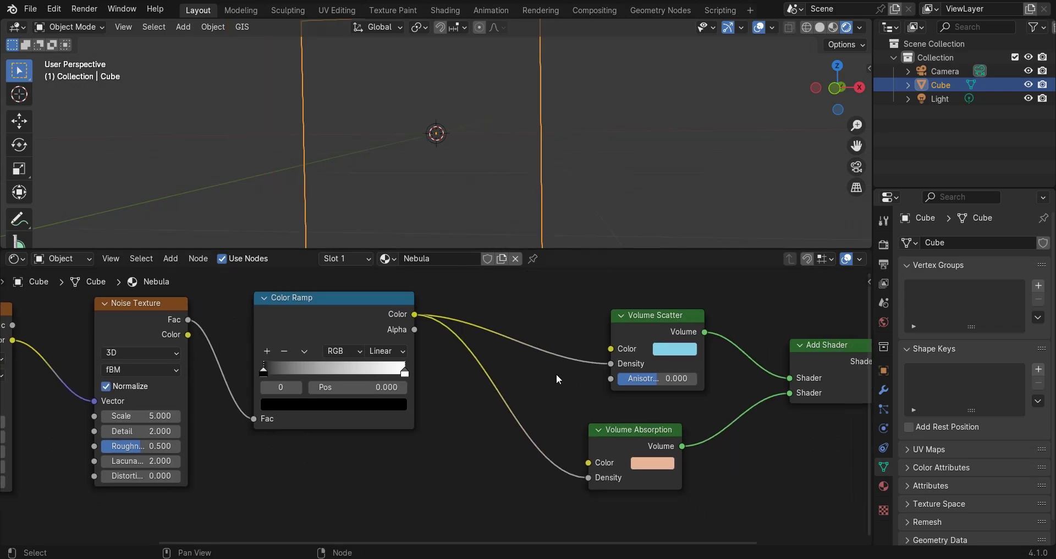
mouse_move(511, 333)
right_mouse_down("shift")
mouse_move(462, 449)
mouse_move(470, 443)
right_mouse_up("shift")
scroll(507, 402, "down", 4)
key("g")
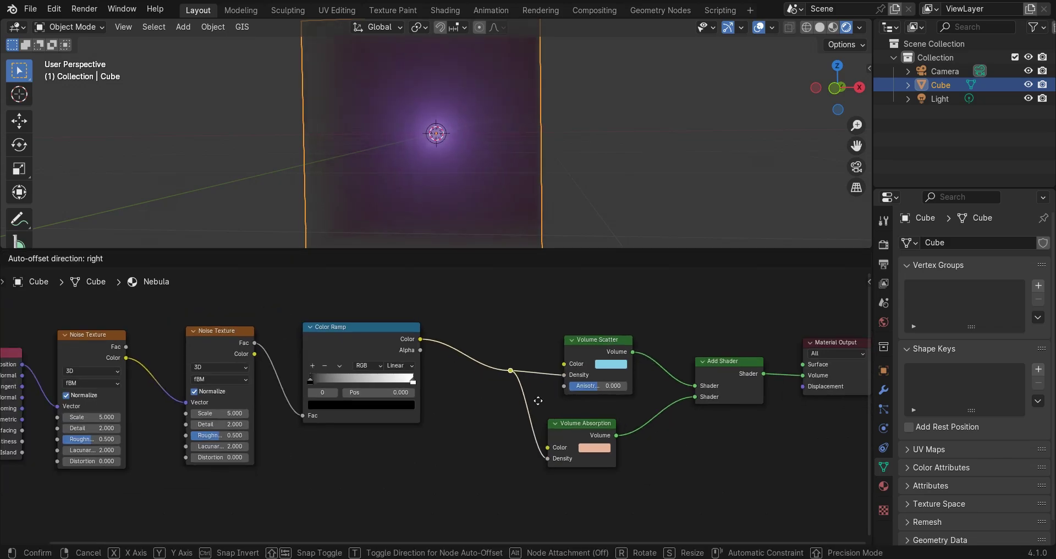
left_click(545, 402)
Move the reroute, volume, Add Shader and Material Output nodes together farther away from the Color Ramp to make room
scroll(580, 414, "down", 3)
left_click_drag(782, 327, 473, 459)
key("g")
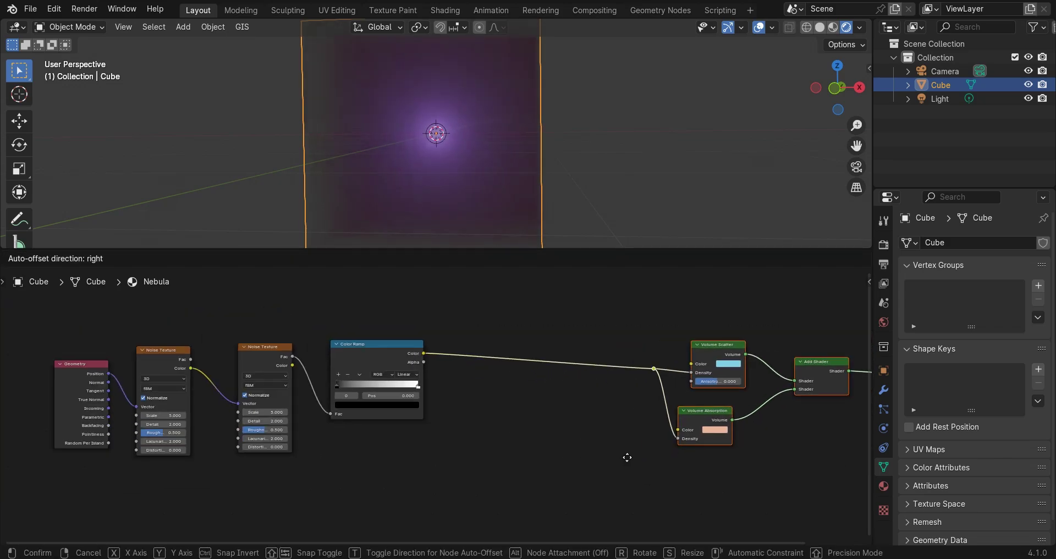
left_click(689, 457)
left_click(682, 450)
Set the first Noise Texture's Scale to 0.85
middle_click_drag(451, 157, 494, 164)
scroll(494, 163, "up", 3)
scroll(408, 393, "up", 8)
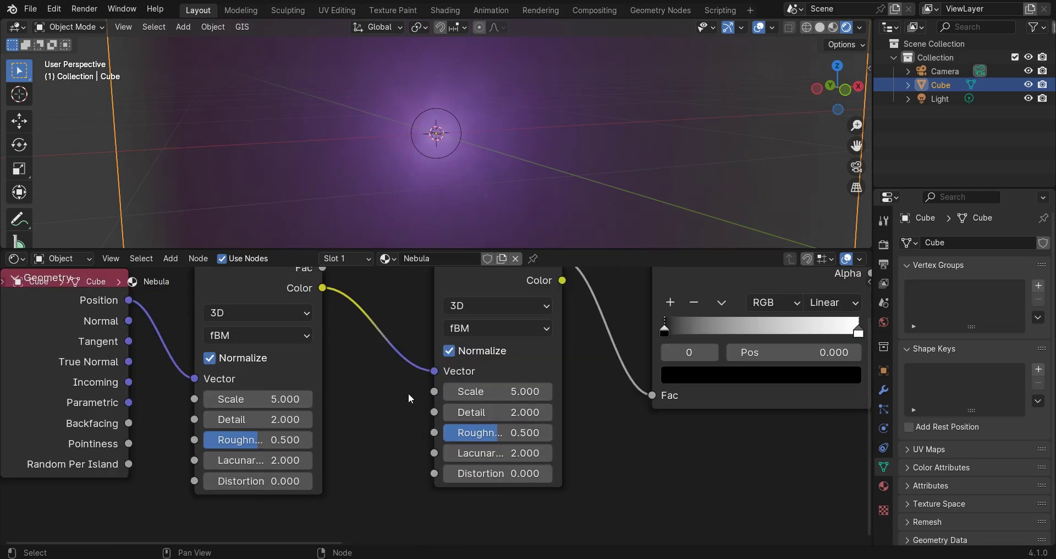
left_click(385, 378)
type(".")
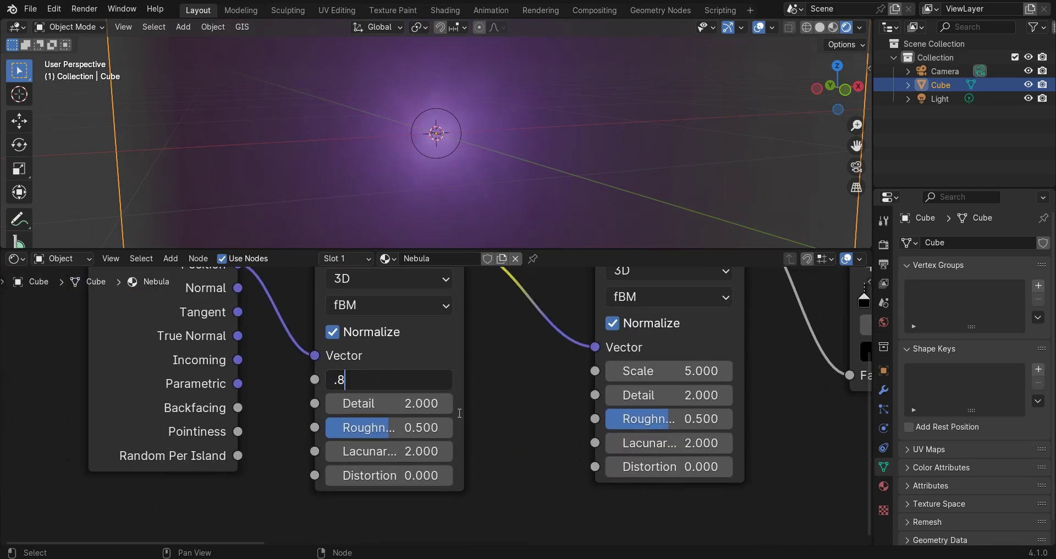
type("85")
key("Return")
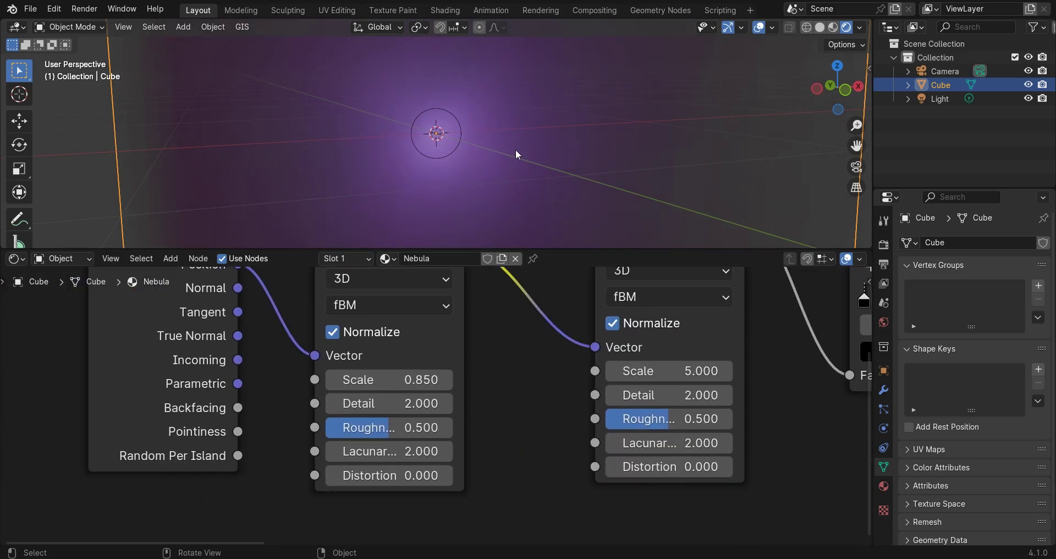
Set the first Noise Texture's Detail to 8 and its Distortion to 0.2
scroll(517, 154, "down", 2)
middle_click_drag(517, 154, 495, 241)
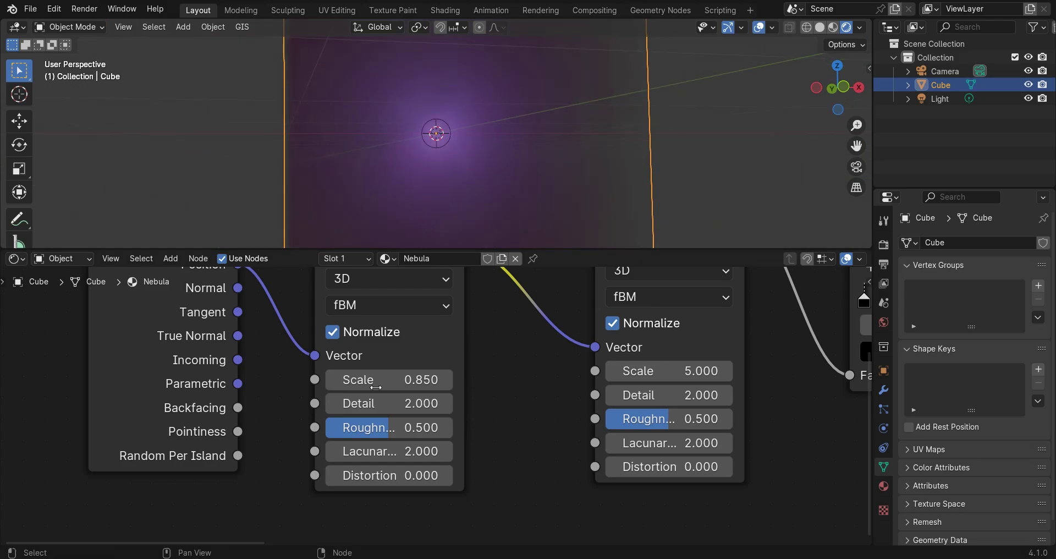
left_click(361, 405)
key("Return")
left_click(447, 476)
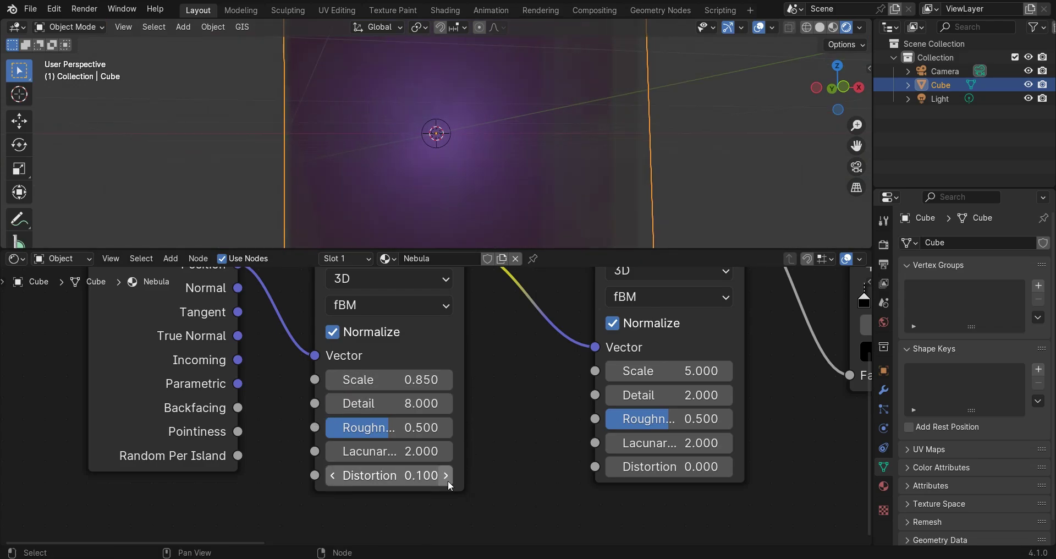
left_click(448, 476)
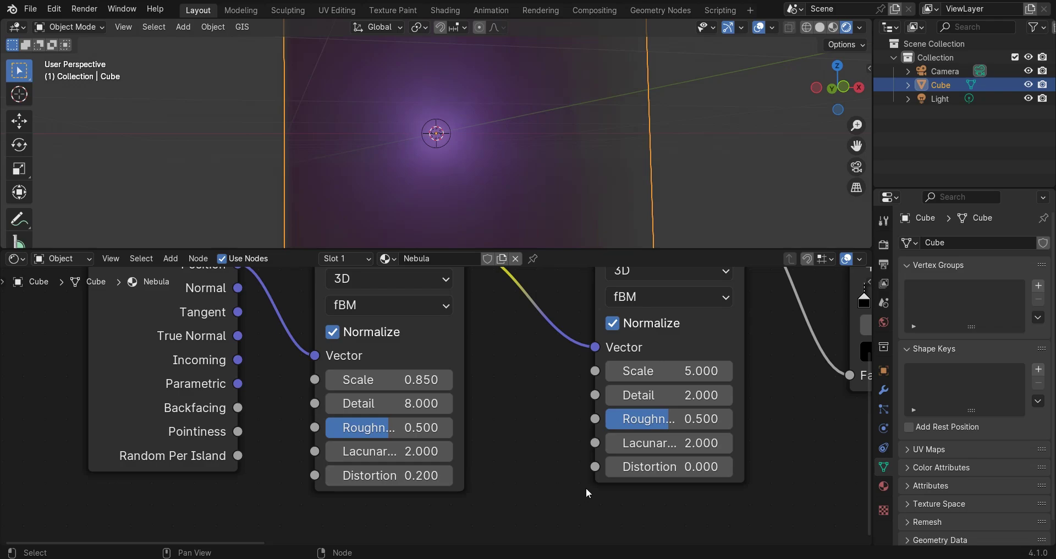
Set the second Noise Texture's Detail to 8 and its Distortion to 1
middle_click_drag(587, 492, 420, 481)
left_click(484, 388)
type("8")
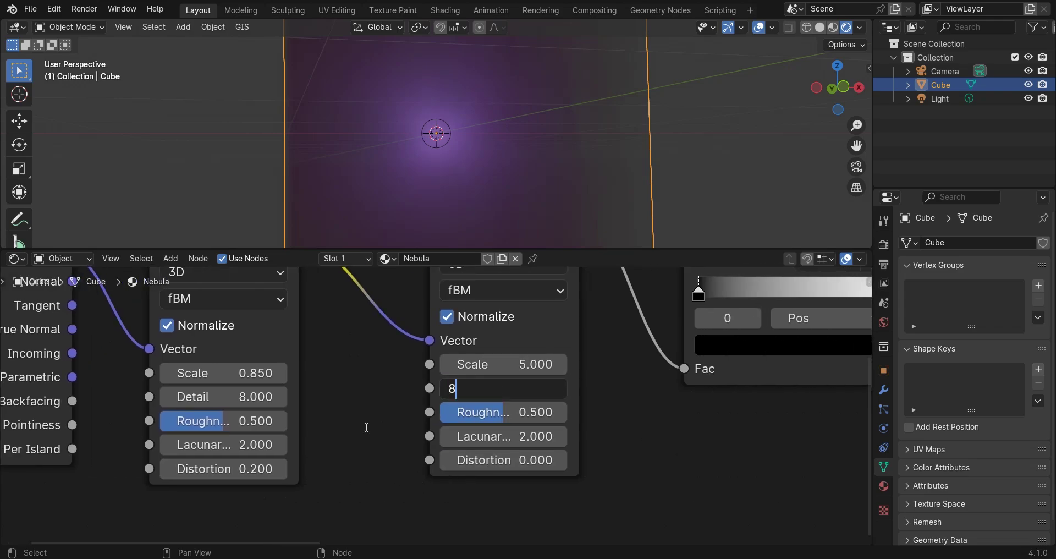
key("Return")
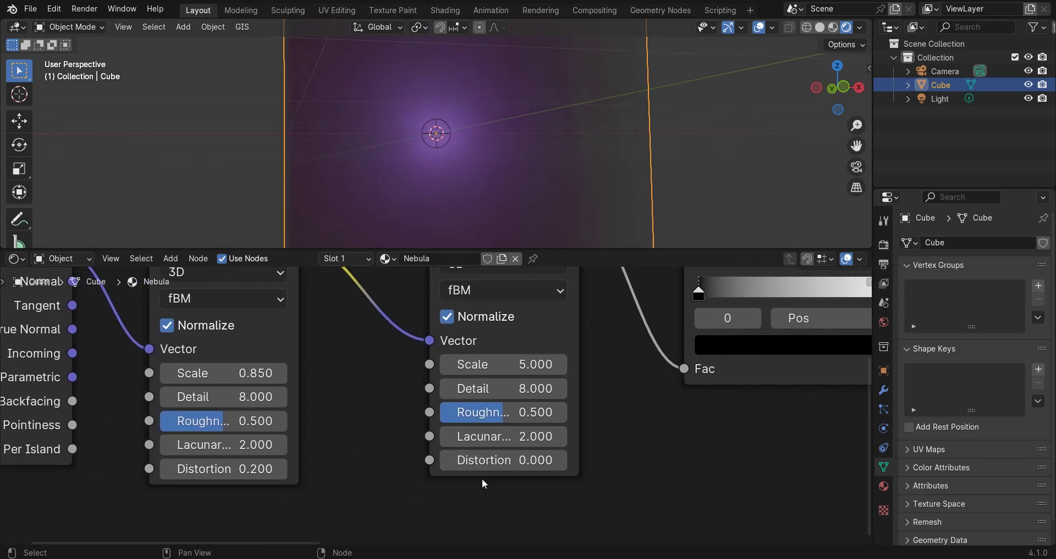
left_click(503, 460)
type("1")
key("Return")
scroll(417, 455, "down", 4)
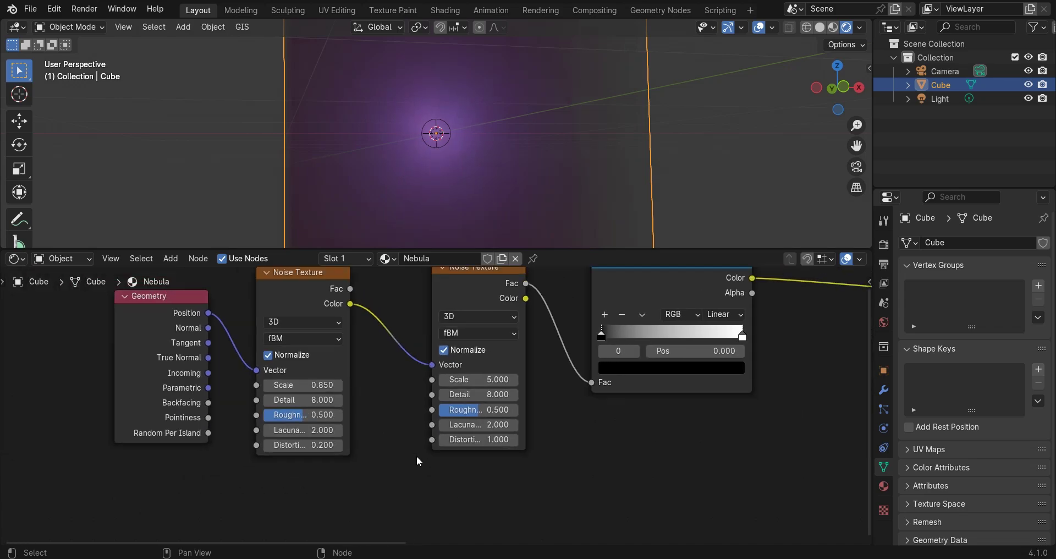
Move the Color Ramp node farther away from the second Noise Texture to widen the gap between them
middle_click_drag(672, 413, 382, 445)
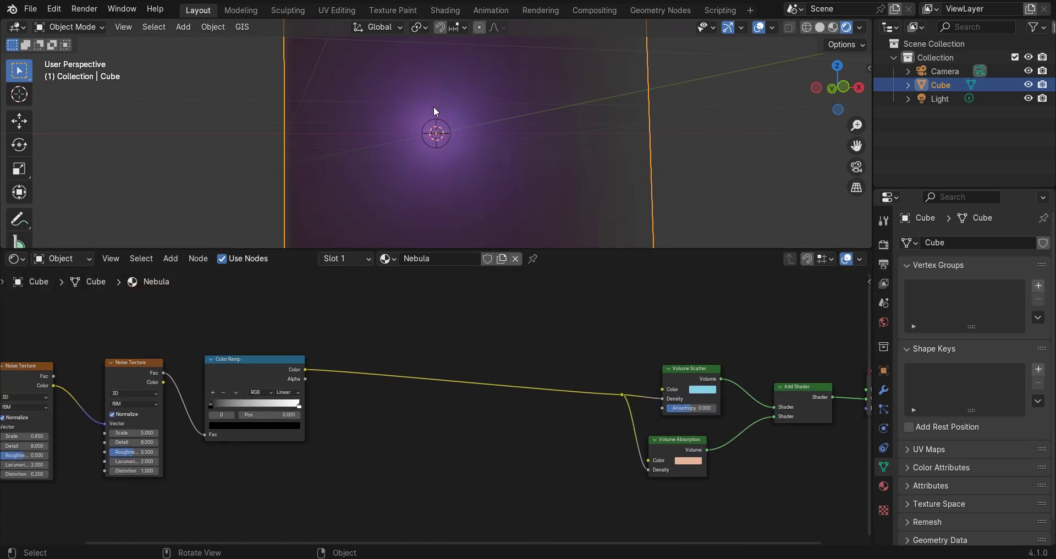
middle_click_drag(434, 107, 357, 159)
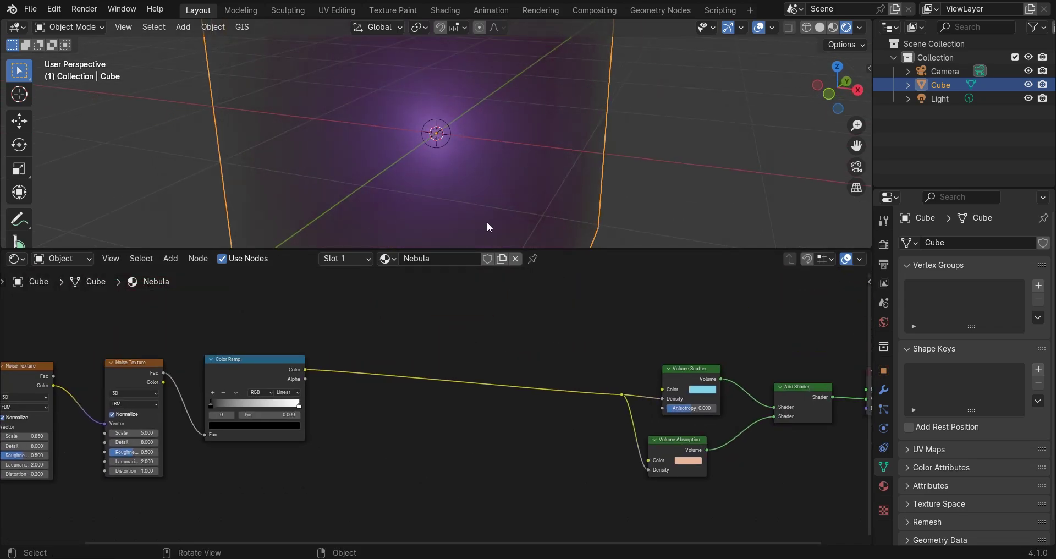
scroll(318, 376, "up", 2)
left_click_drag(345, 359, 397, 358)
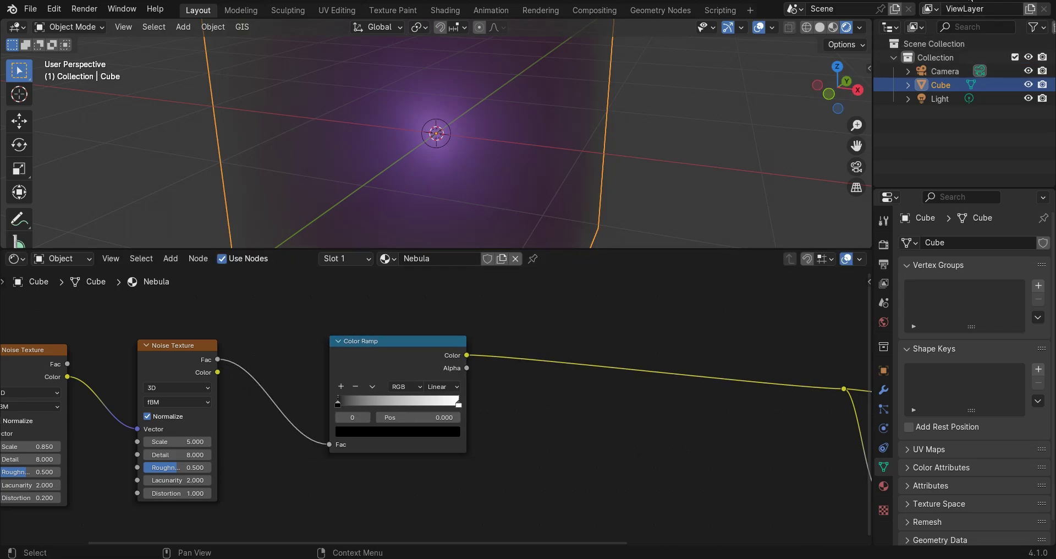
Move the Color Ramp's black stop toward the middle and set its position to 0.5
middle_click_drag(473, 166, 503, 414)
scroll(345, 410, "up", 2)
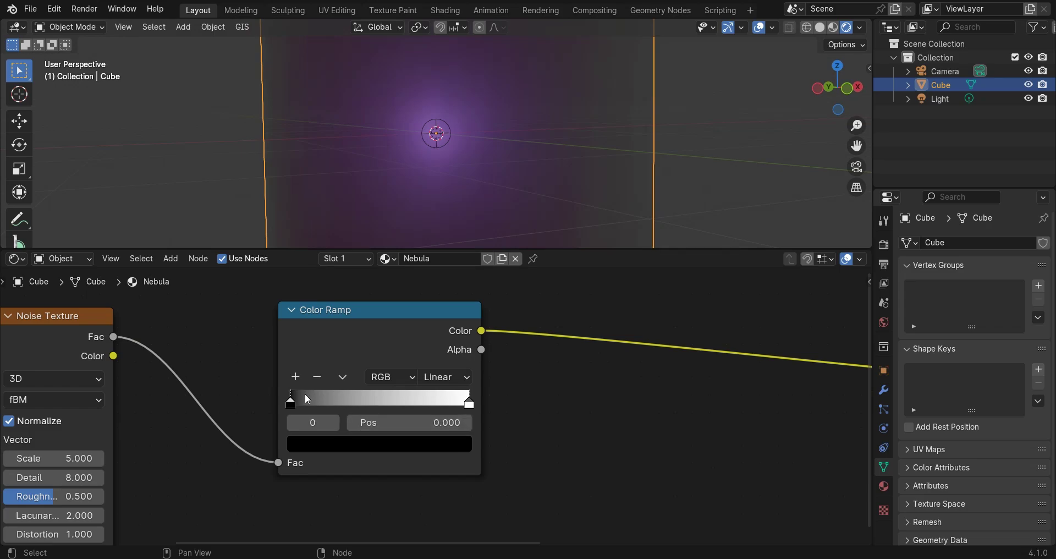
left_click_drag(305, 395, 389, 395)
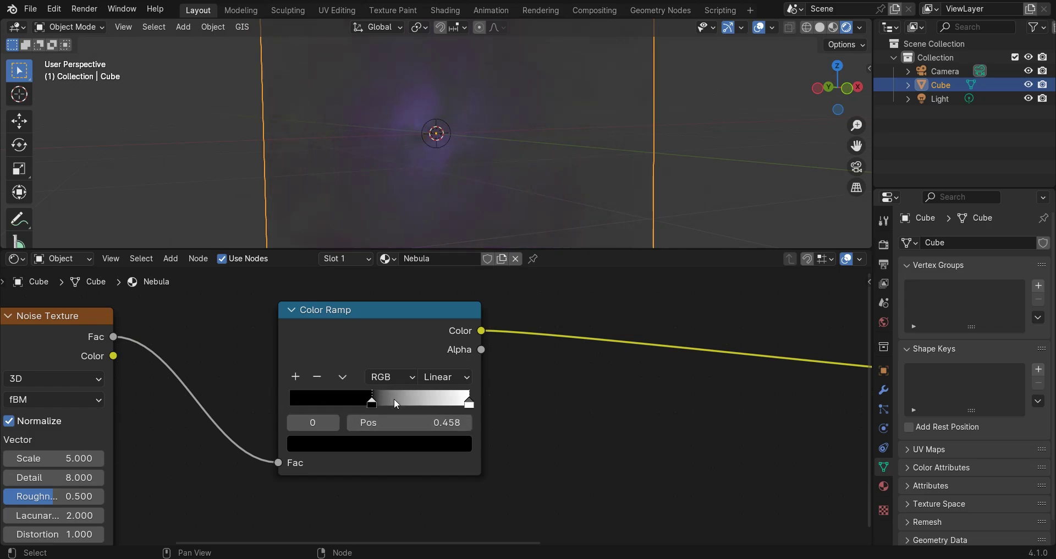
left_click(413, 427)
type(".5")
key("Return")
Check the volume in the cube from other angles and nudge the Color Ramp node slightly
left_click(694, 107)
middle_click_drag(658, 141, 609, 140)
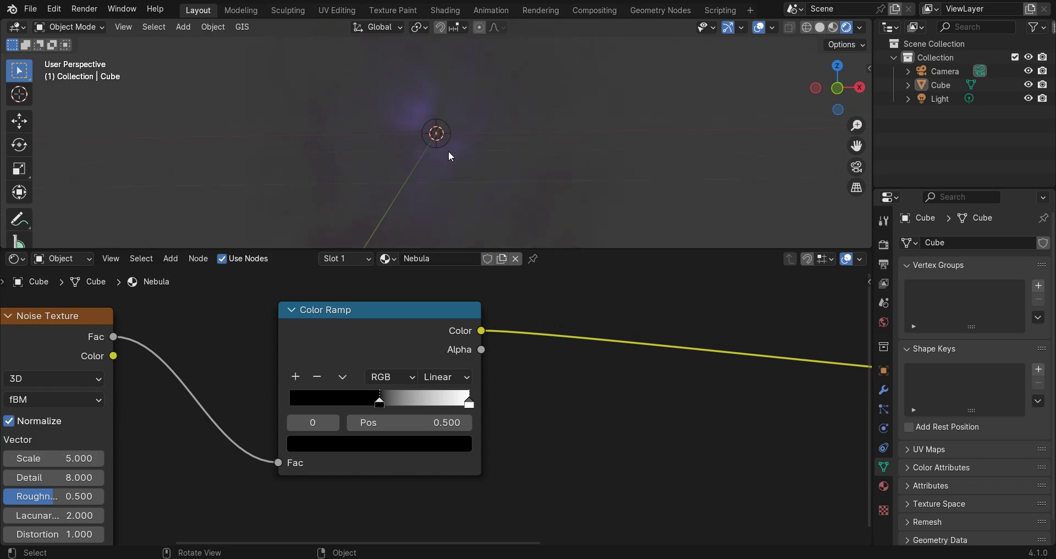
left_click(424, 123)
middle_click_drag(424, 123, 462, 165)
scroll(439, 406, "down", 4)
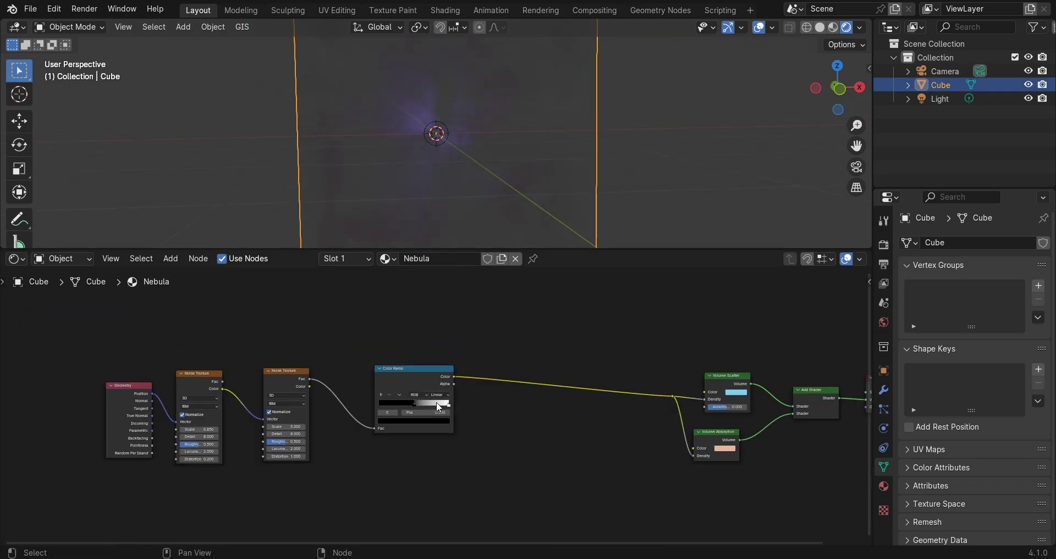
mouse_move(410, 369)
left_mouse_down()
mouse_move(406, 382)
mouse_move(415, 361)
left_mouse_up()
left_click(404, 361)
scroll(402, 382, "up", 6)
left_click(376, 313)
Add a Math node on the link between the Color Ramp and the reroute point
scroll(380, 314, "up", 5)
middle_click_drag(464, 146, 483, 133)
scroll(481, 136, "up", 4)
scroll(416, 401, "up", 1)
scroll(416, 401, "down", 1)
scroll(484, 435, "down", 1)
middle_click_drag(487, 435, 321, 395)
key("shift+a")
type("math")
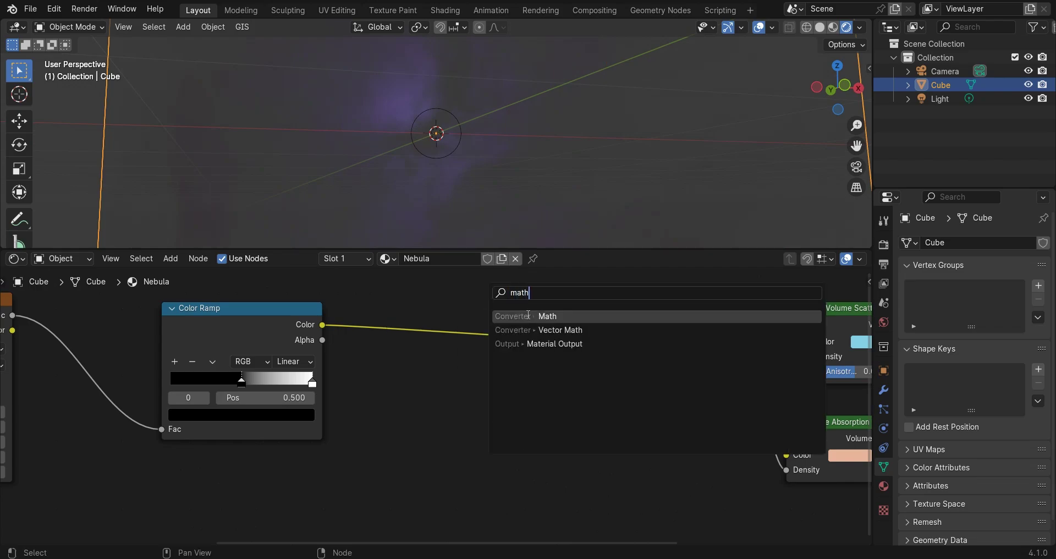
left_click(528, 316)
left_click(423, 299)
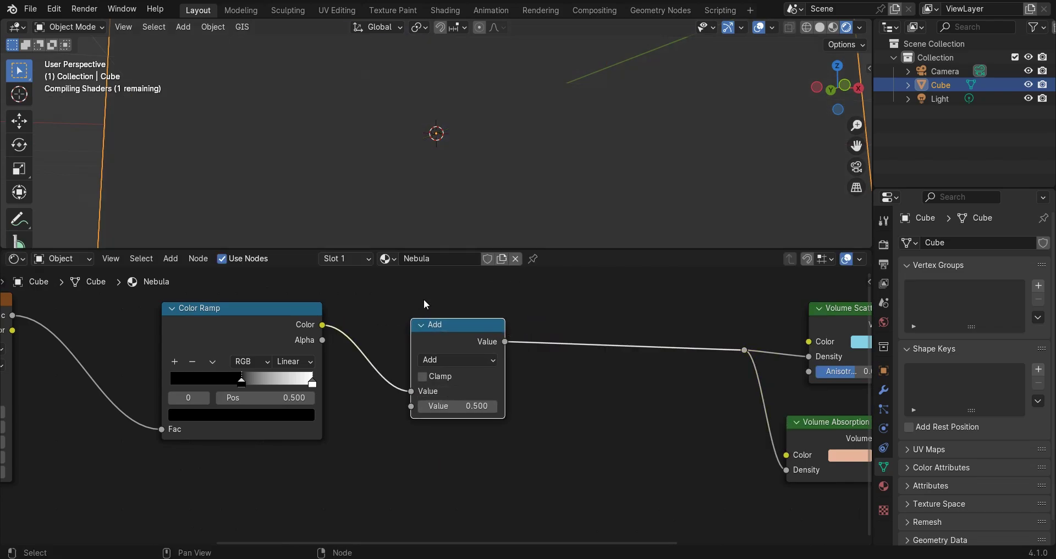
left_click(424, 299)
Change the Math node's operation to Multiply, shift the node slightly, and set its second value to 350
middle_click_drag(473, 115, 447, 189)
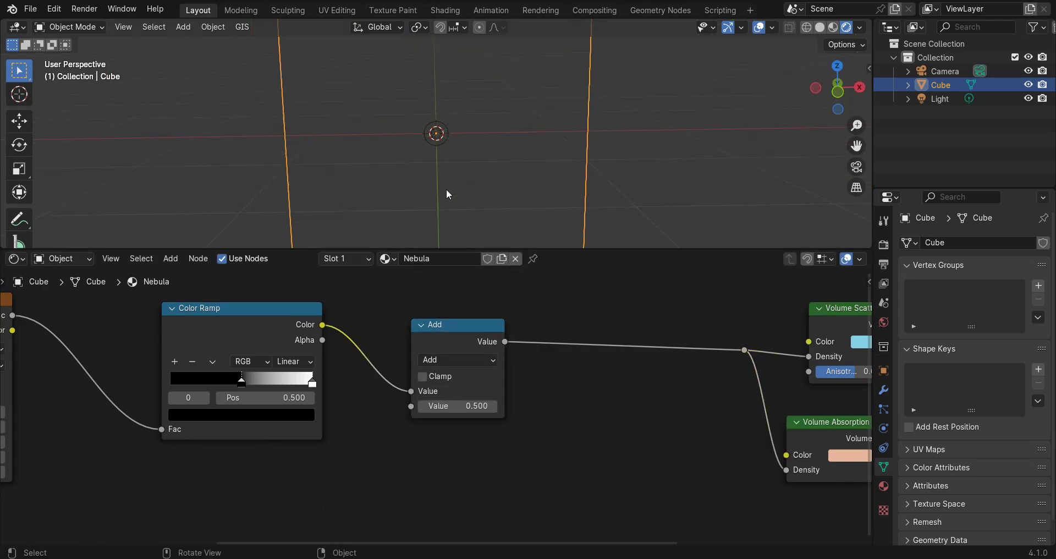
left_click(464, 358)
left_click(448, 423)
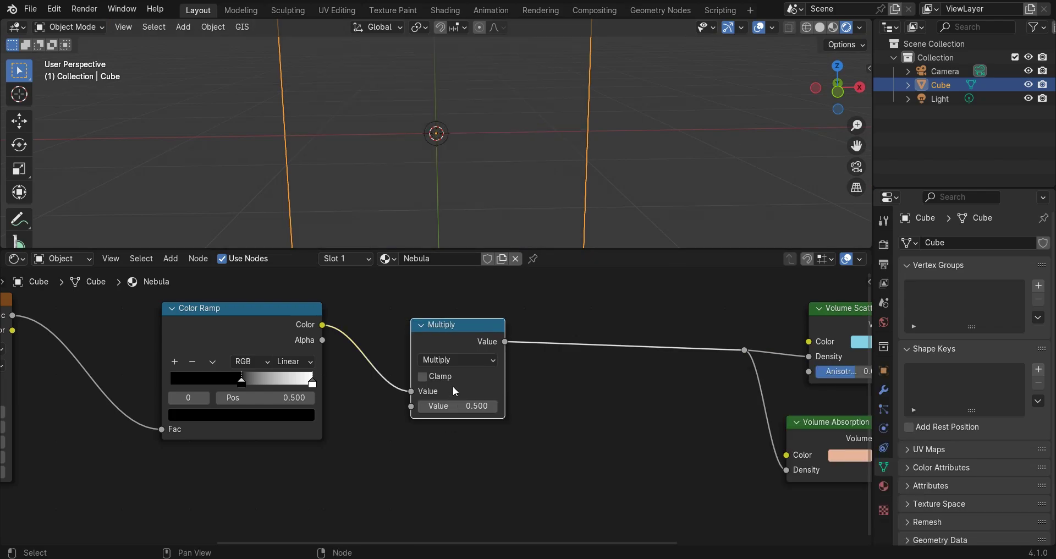
left_click_drag(454, 385, 467, 370)
middle_click_drag(461, 161, 480, 273)
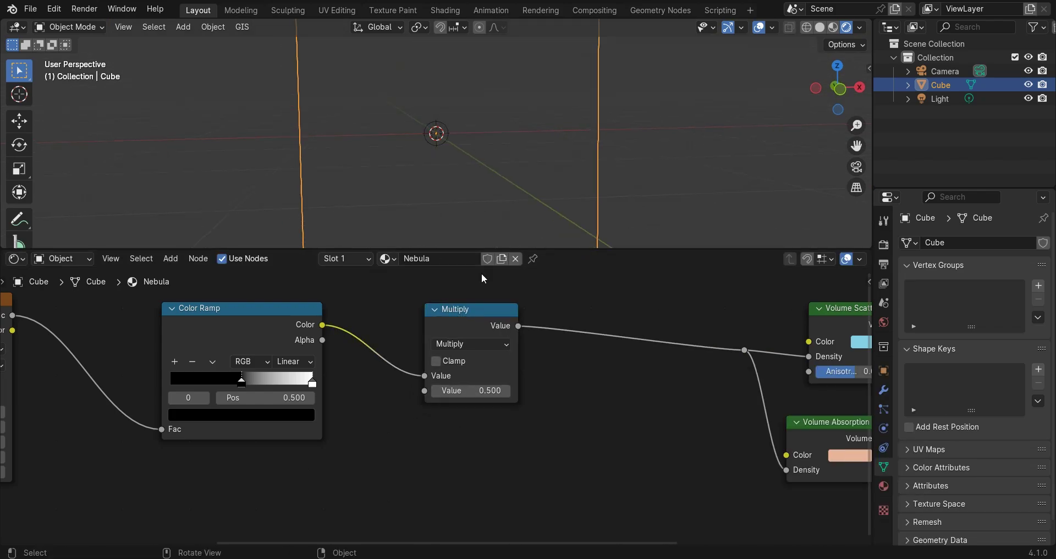
scroll(476, 394, "up", 1)
key("Return")
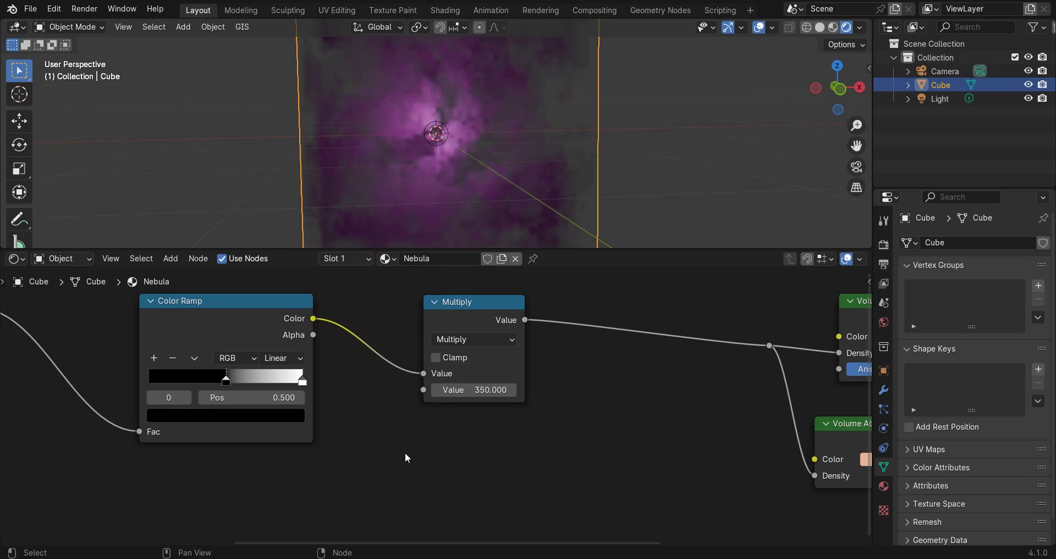
Duplicate the Multiply node and insert the copy on the link between the original and the reroute point
scroll(481, 153, "up", 5)
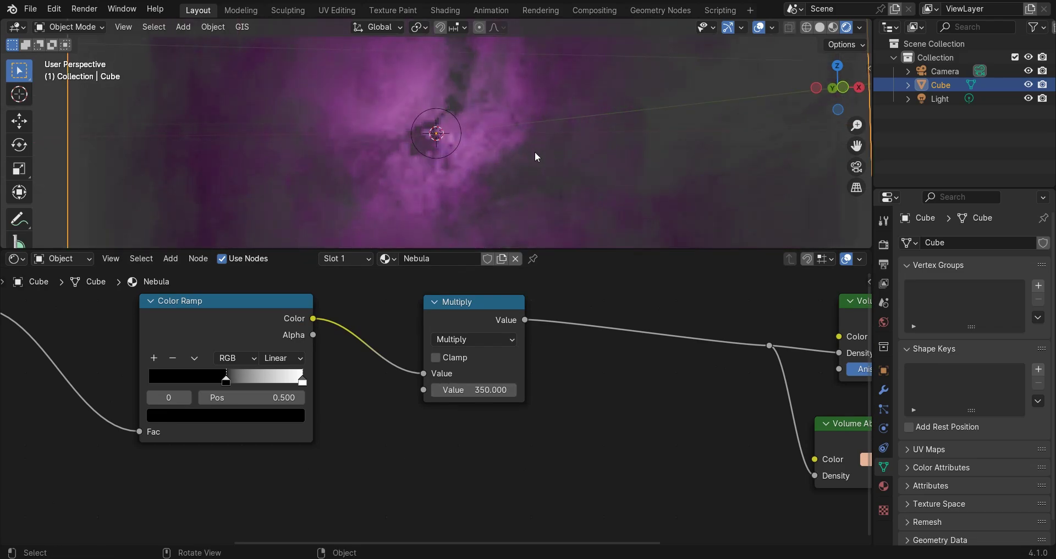
scroll(496, 348, "down", 5)
middle_click_drag(512, 358, 441, 375)
scroll(440, 375, "up", 2)
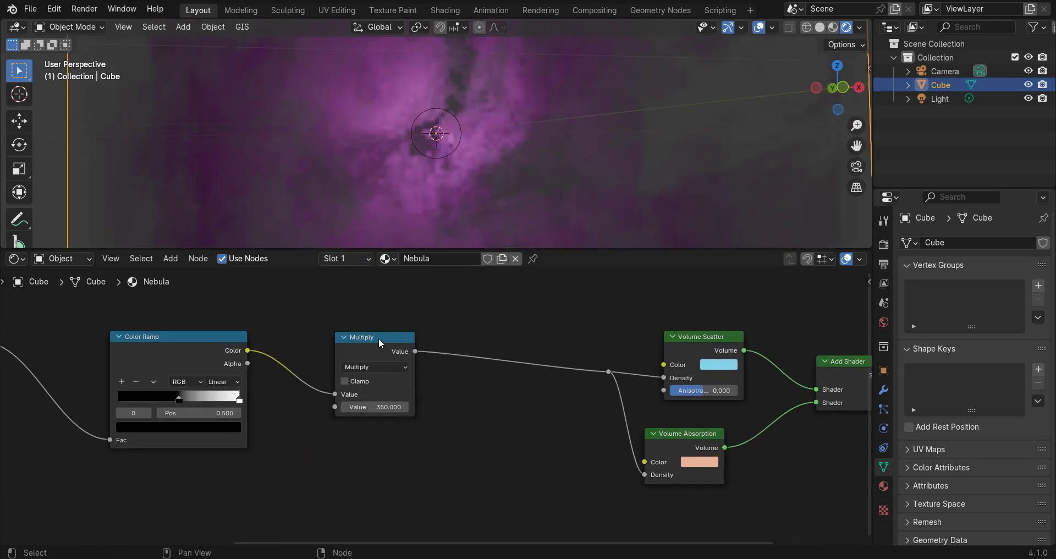
left_click(379, 338)
key("shift+d")
left_click(521, 334)
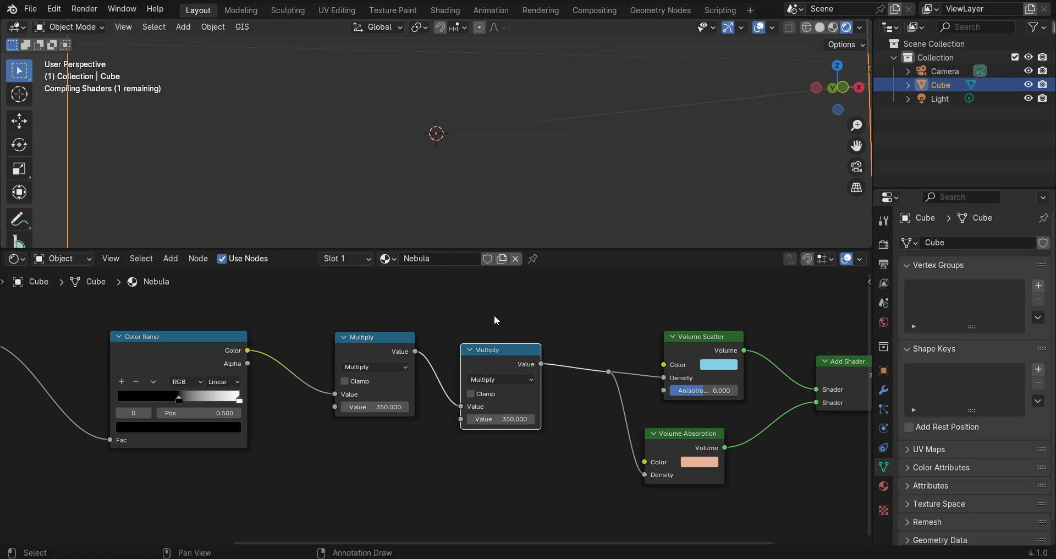
Reposition the duplicated Multiply node slightly, change its operation to Add, and set its second value to 0.75
mouse_move(481, 352)
left_mouse_down()
mouse_move(471, 347)
mouse_move(472, 359)
left_mouse_up()
left_click(466, 313)
left_click(492, 375)
left_click(478, 404)
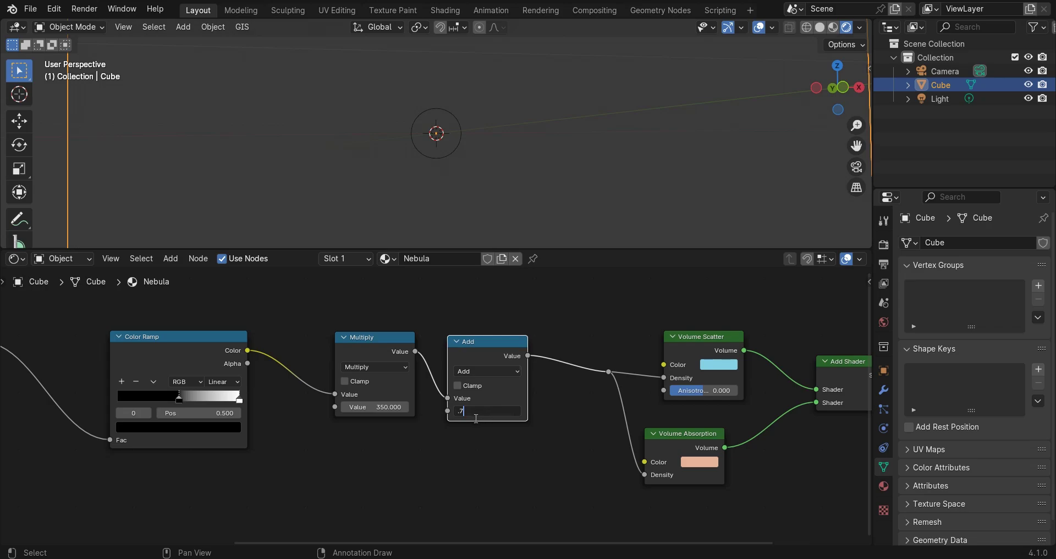
type(".75")
key("Return")
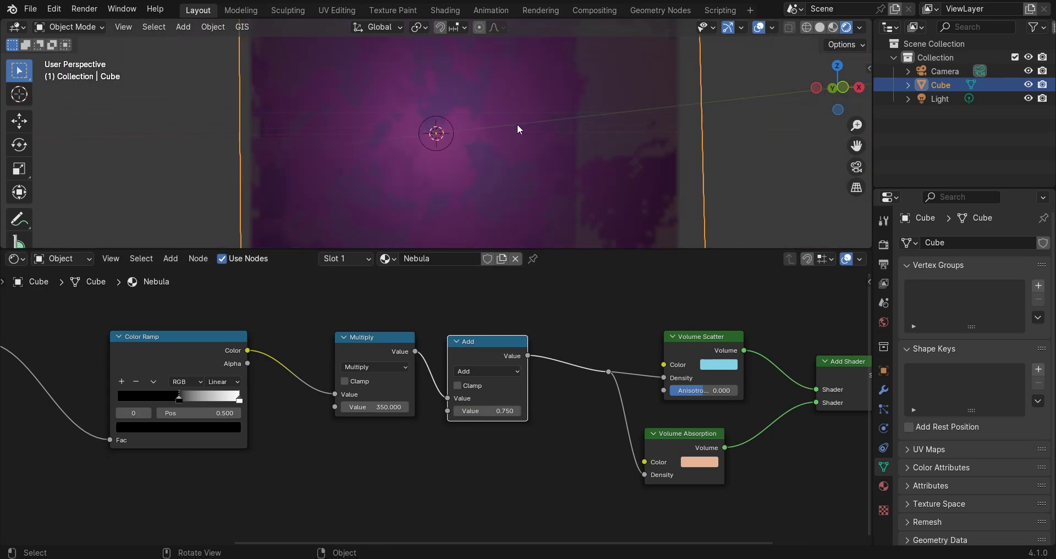
Examine the nebula volume in the cube up close and from farther away
scroll(517, 123, "down", 1)
middle_click_drag(511, 150, 499, 154)
scroll(499, 155, "up", 5)
scroll(270, 180, "down", 4)
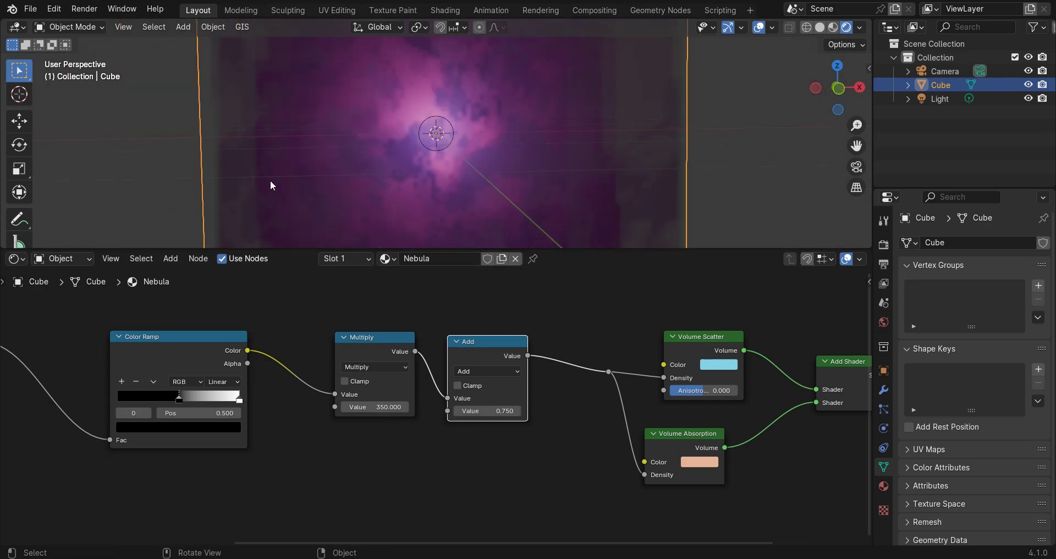
scroll(270, 157, "down", 2)
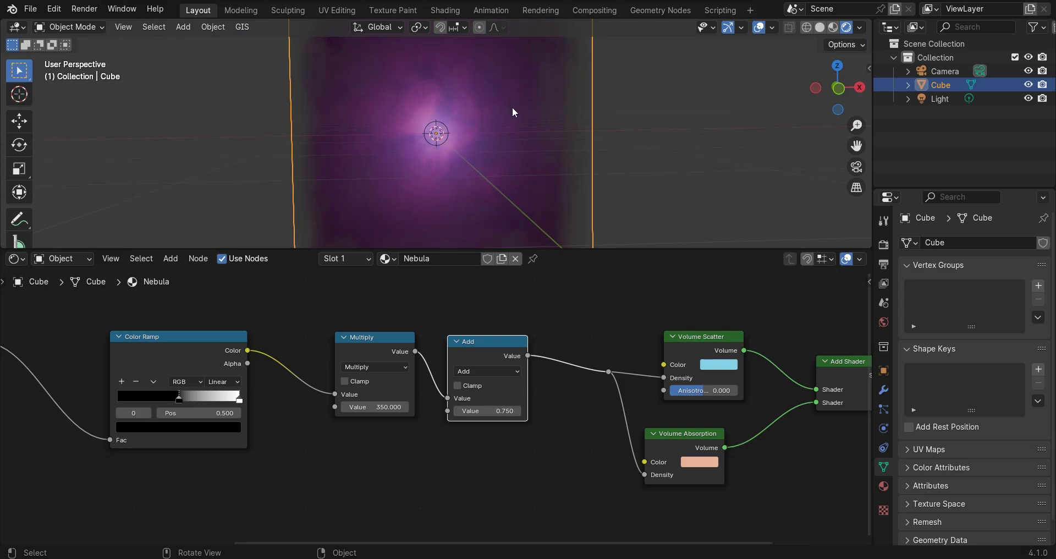
scroll(513, 107, "up", 4)
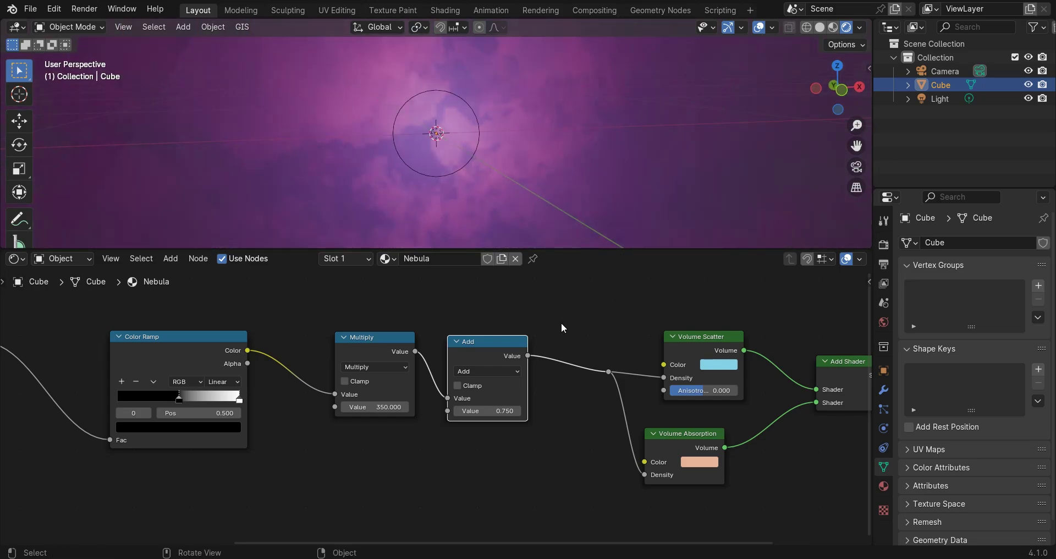
Add a third stop to the Color Ramp between the black and white stops and move it to position 0.619
scroll(340, 413, "down", 1)
middle_click_drag(334, 398, 429, 397)
scroll(264, 415, "up", 2)
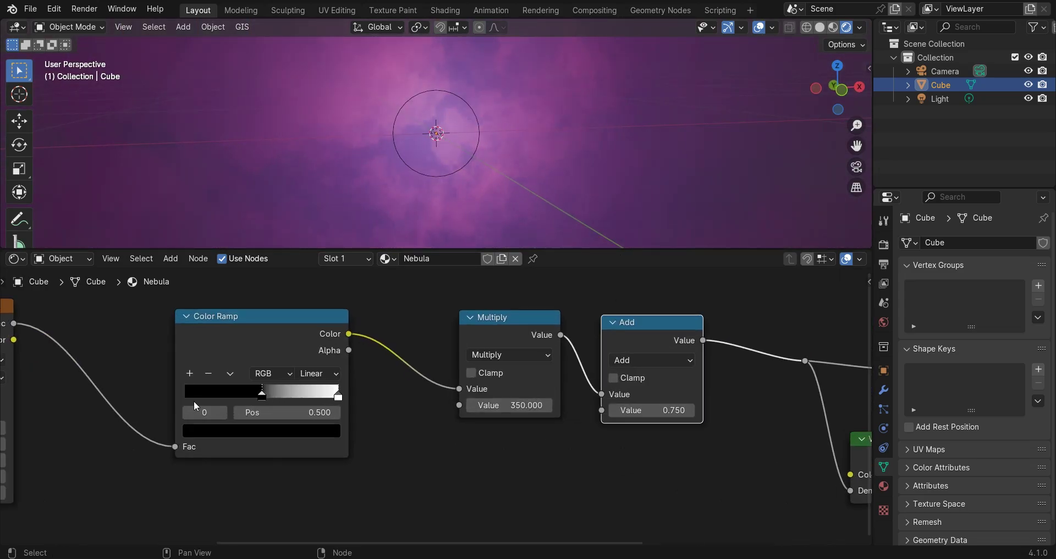
scroll(194, 406, "up", 2)
left_click(296, 370)
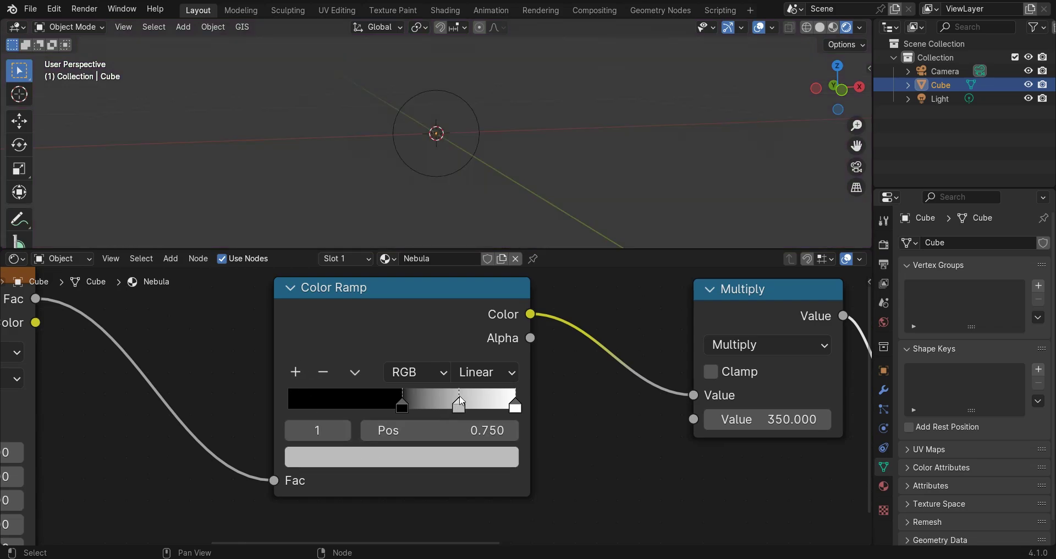
left_click_drag(455, 401, 423, 407)
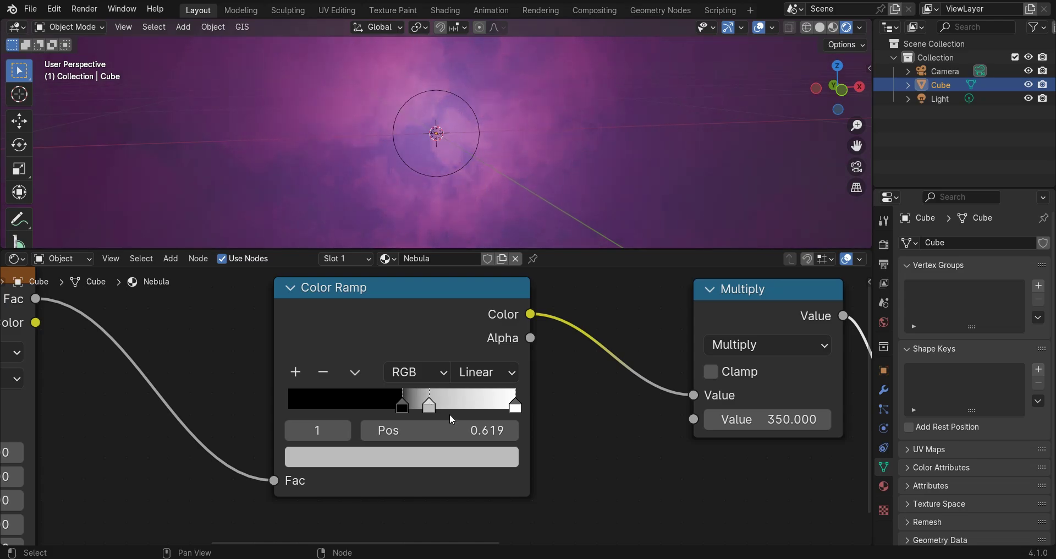
Inspect the effect of the new Color Ramp stop on the cube's volume from several angles and distances
scroll(448, 353, "down", 3)
scroll(519, 53, "down", 8)
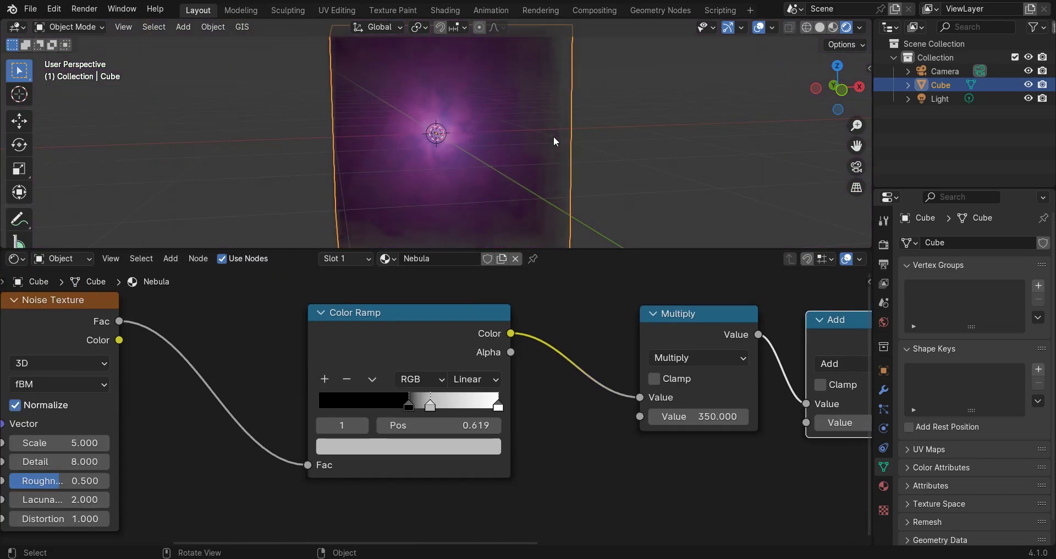
middle_click_drag(540, 117, 501, 154)
scroll(533, 110, "up", 4)
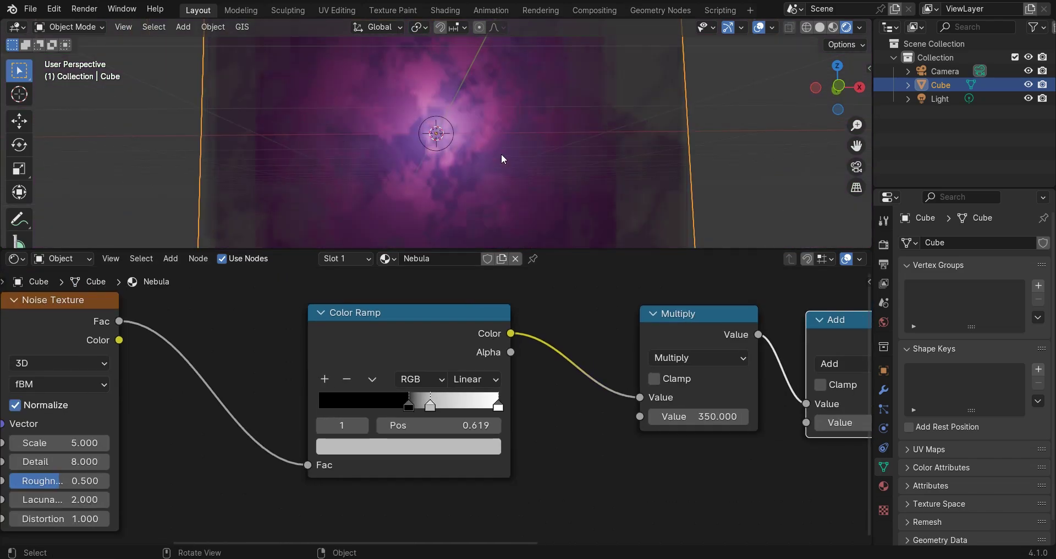
scroll(505, 120, "down", 5)
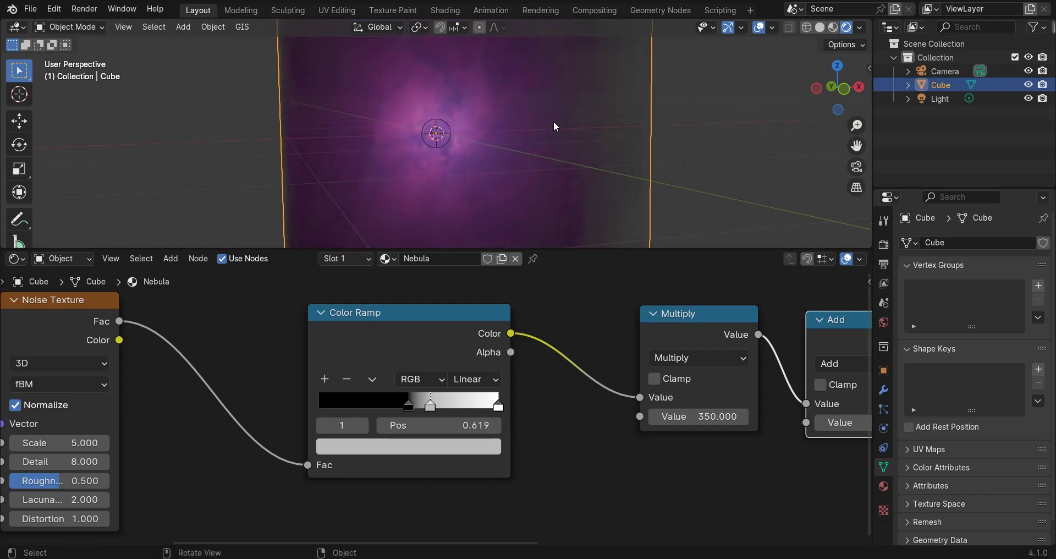
middle_click_drag(540, 133, 473, 154)
Duplicate the pink point light, place the copy beside it inside the cube, and color it purple
left_click(940, 99)
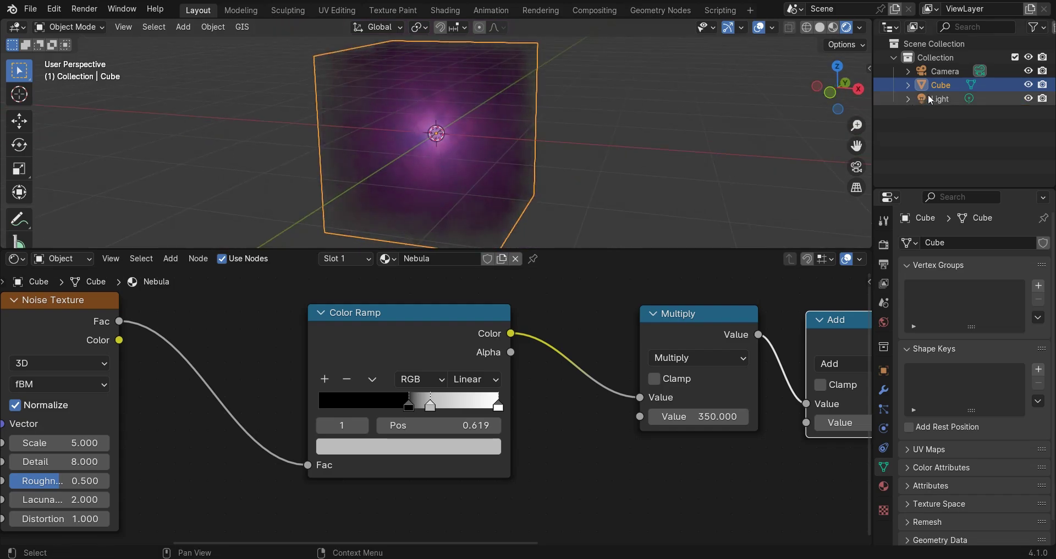
middle_click_drag(629, 157, 450, 155)
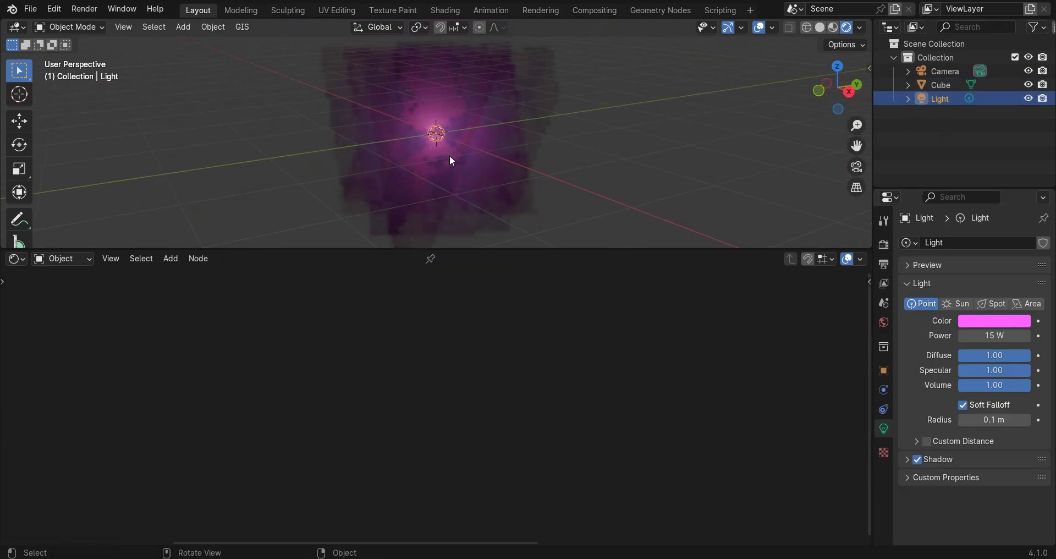
scroll(450, 155, "up", 3)
key("shift+d")
left_click(517, 149)
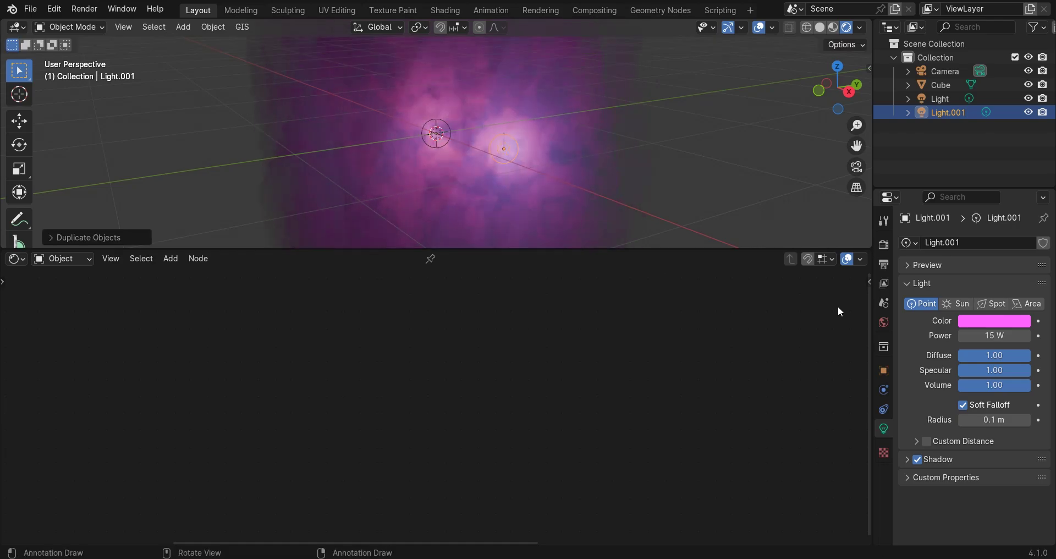
left_click(984, 322)
left_click(999, 185)
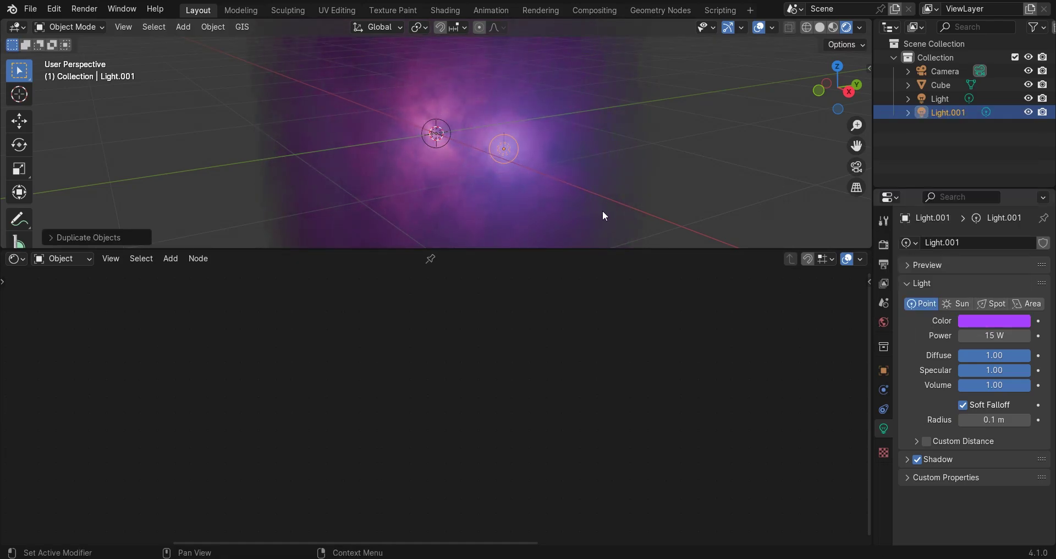
Duplicate the purple light into the lower part of the cube and color the copy light blue, hue 0.638 and saturation 0.830
key("shift+d")
left_click(287, 219)
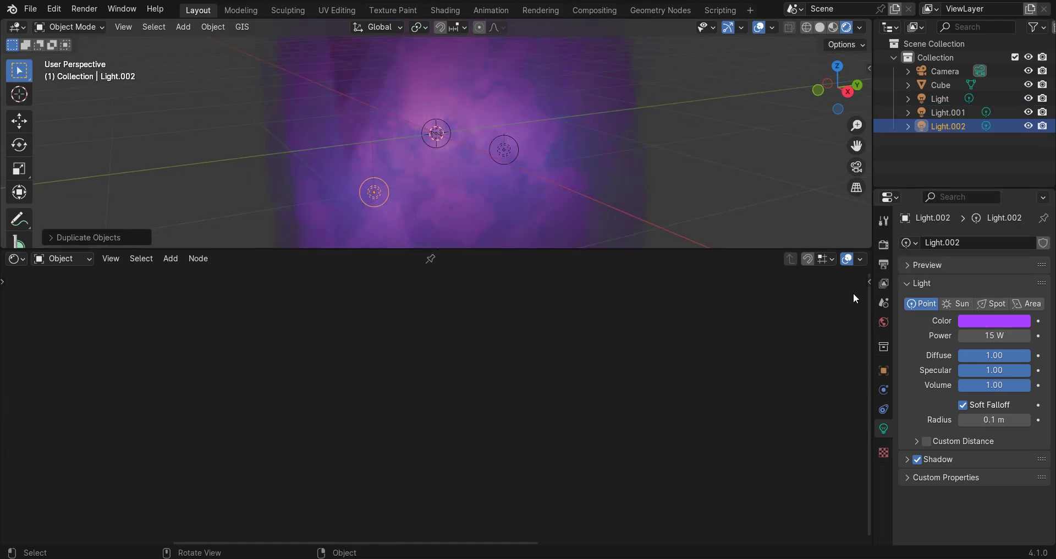
left_click(985, 321)
left_click(977, 179)
Duplicate the light blue light into the cube's upper area, color the copy orange, and set its power to 10 W
middle_click_drag(405, 166, 488, 174)
key("shift+d")
left_click(404, 87)
left_click(984, 321)
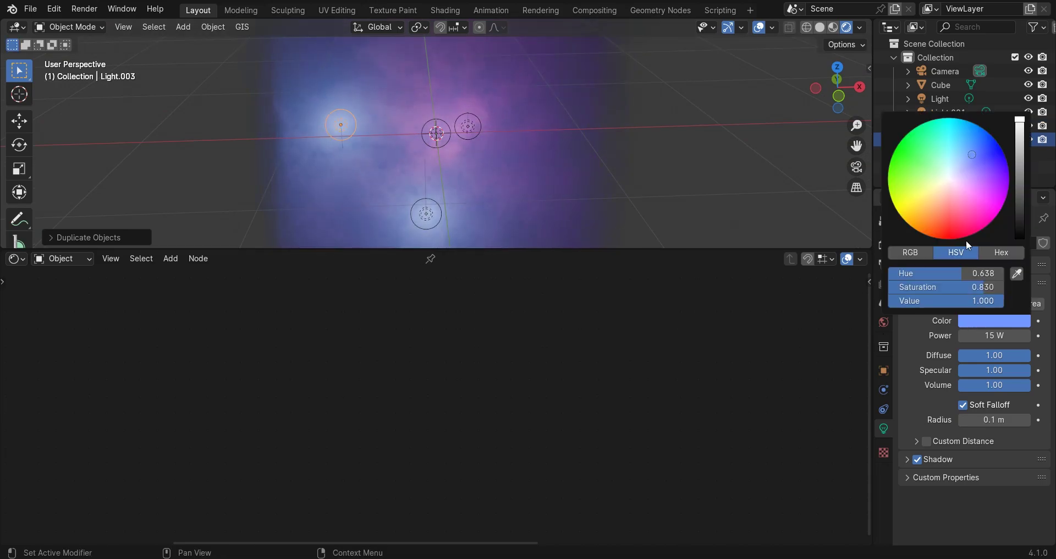
left_click_drag(943, 217, 930, 201)
left_click(984, 337)
type("10")
key("Return")
Duplicate the orange light into the opposite lower part of the cube and color the copy blue
middle_click_drag(444, 165, 409, 159)
key("shift+d")
left_click(528, 203)
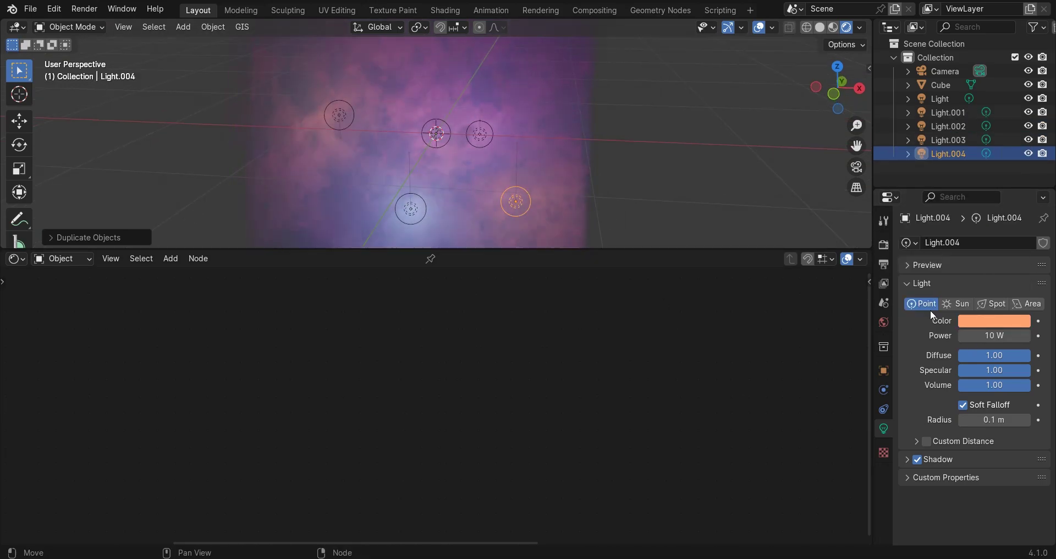
left_click(983, 321)
left_click(982, 153)
Duplicate the blue light into the upper part of the cube and color the copy pink
middle_click_drag(484, 193, 475, 184)
key("shift+d")
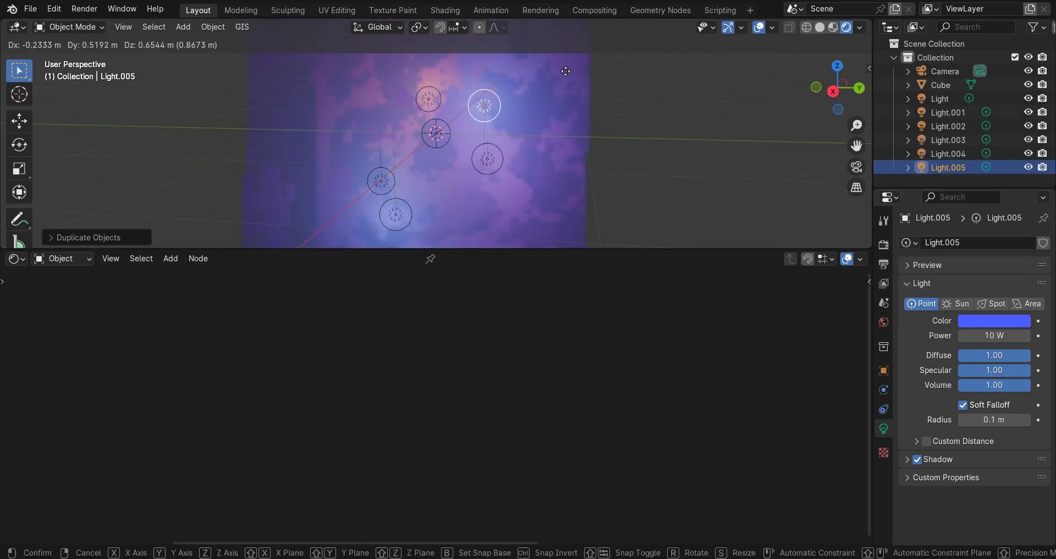
left_click(487, 103)
left_click(985, 321)
left_click(971, 210)
Show the Selectable restriction toggles in the Outliner and make the Cube unselectable
middle_click_drag(815, 171, 391, 138)
left_click(416, 152)
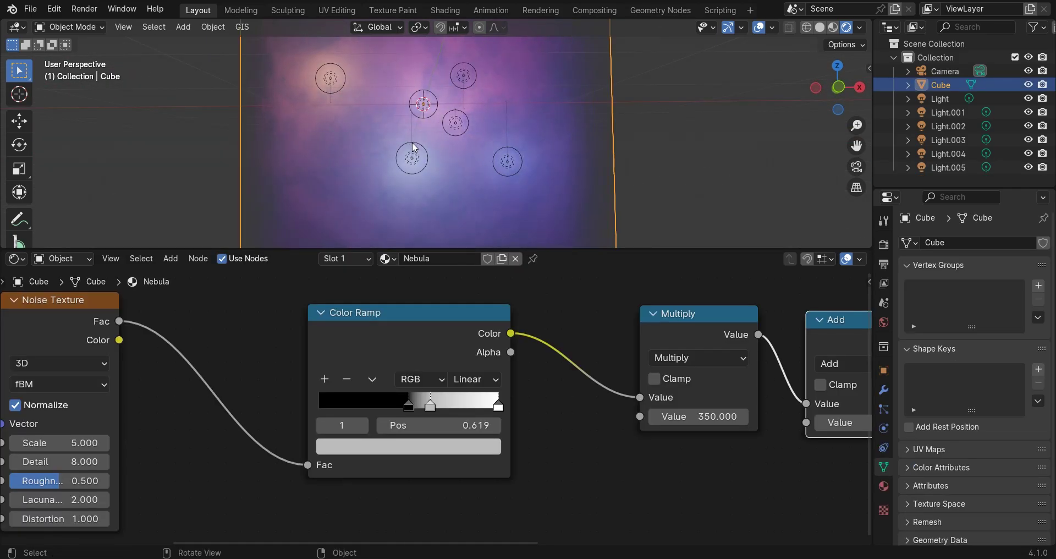
middle_click_drag(542, 166, 537, 170)
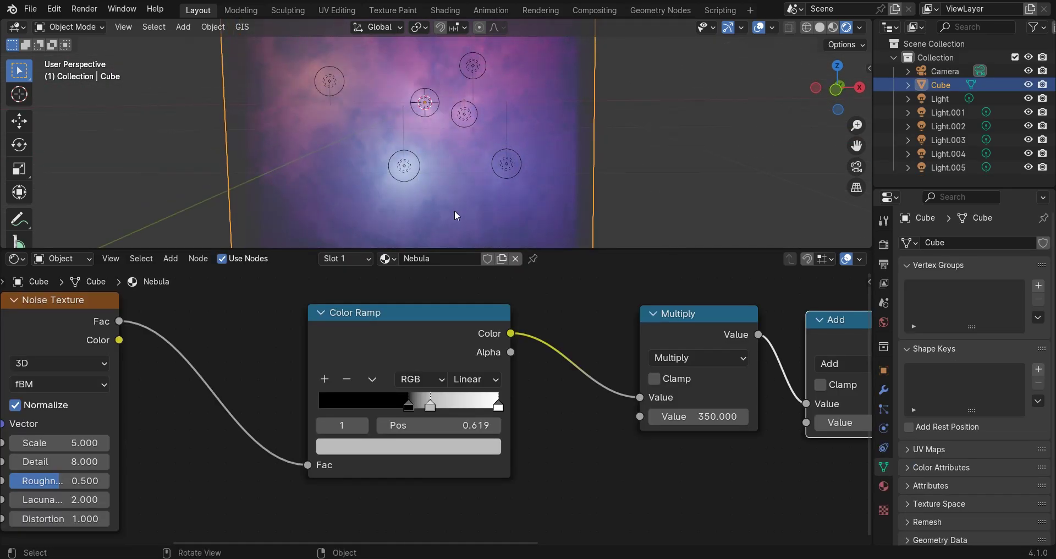
scroll(480, 143, "down", 2)
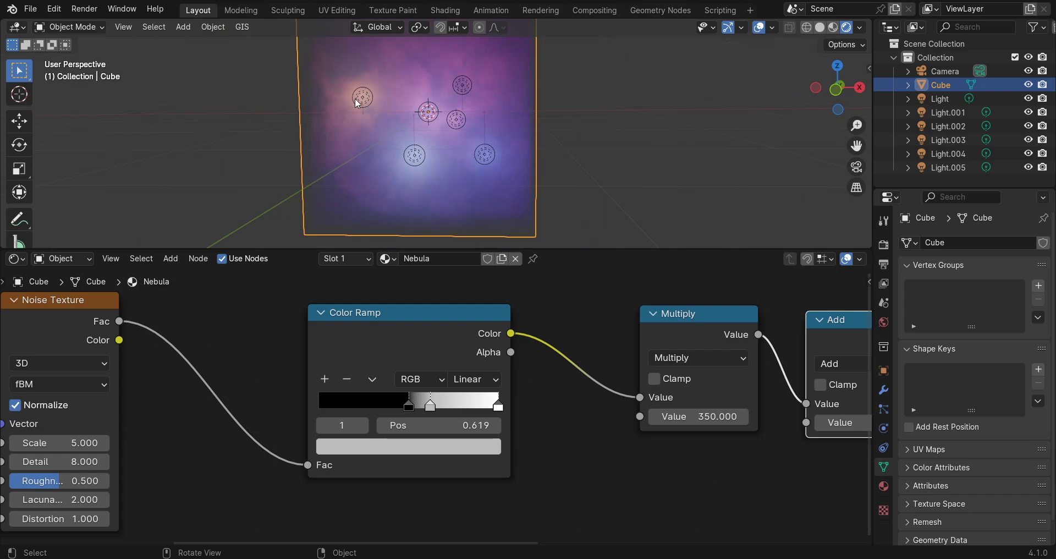
middle_click_drag(422, 130, 368, 120)
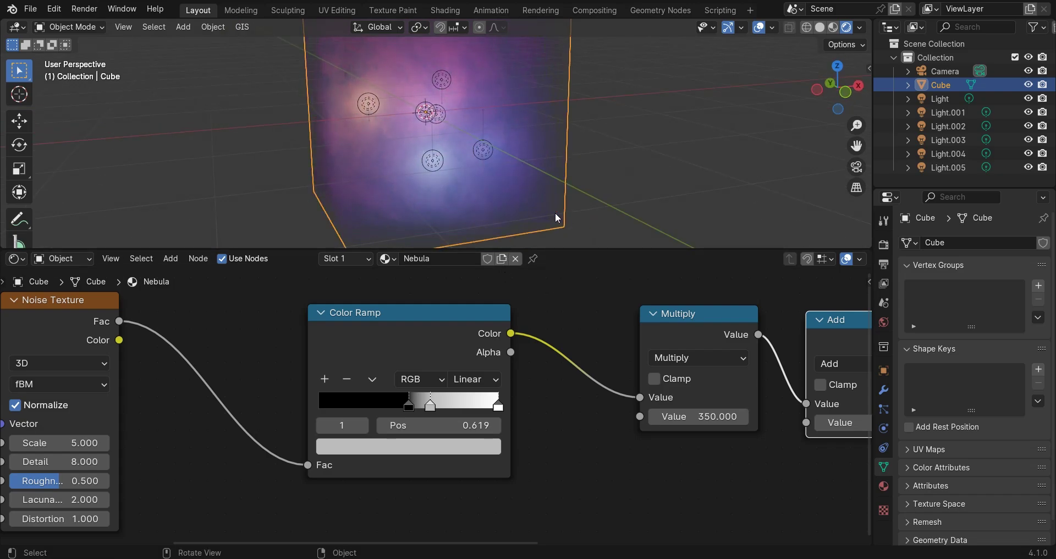
left_click(1034, 28)
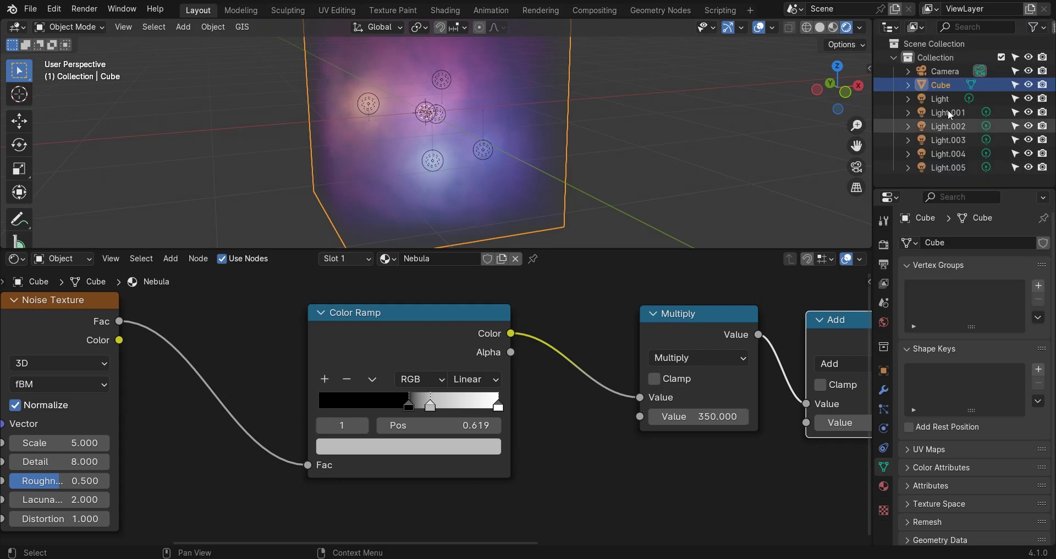
left_click(1016, 86)
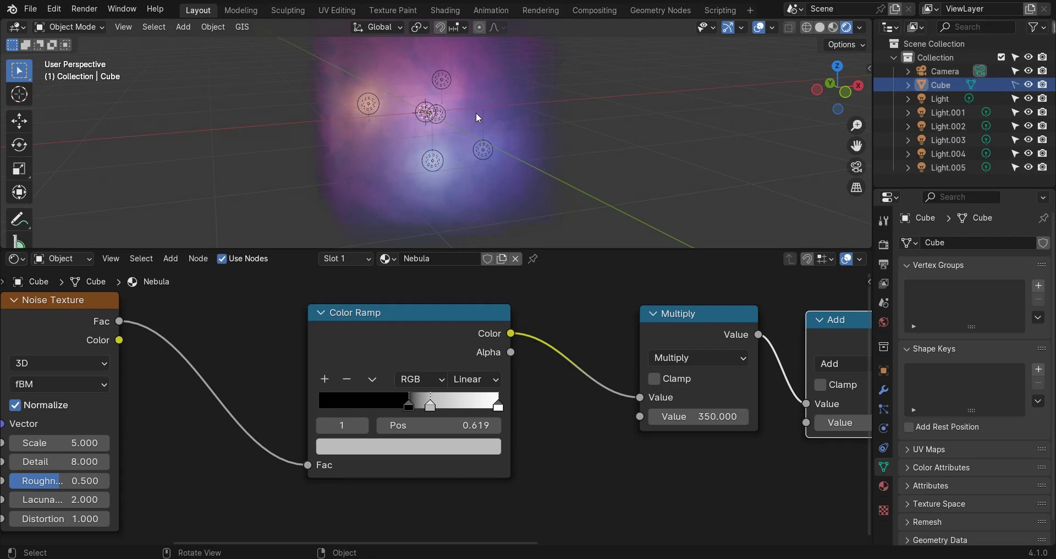
Recolor the light blue light in the cube's lower middle to violet, hue 0.688 and saturation 0.827
scroll(451, 136, "up", 2)
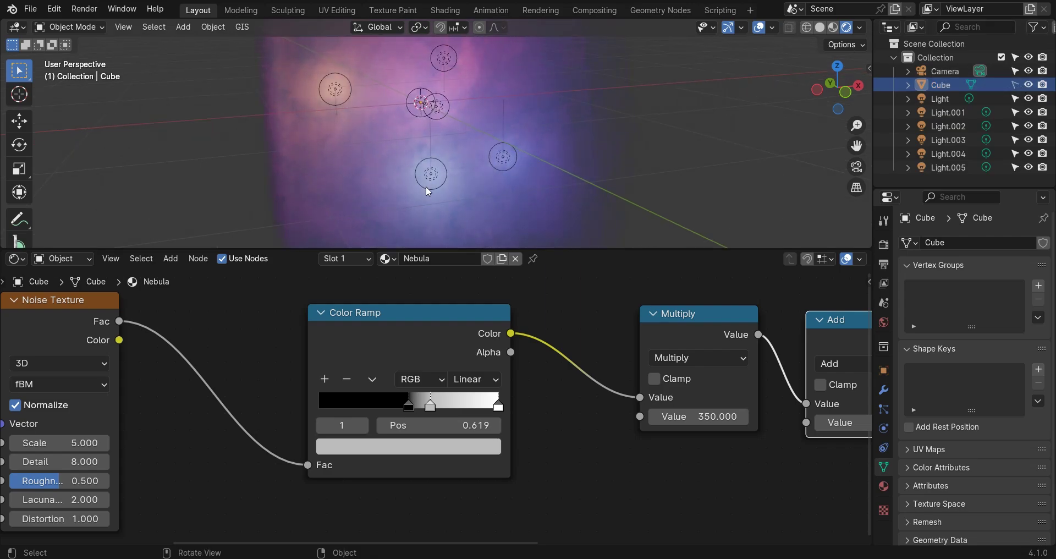
left_click(425, 186)
middle_click_drag(467, 166, 455, 144)
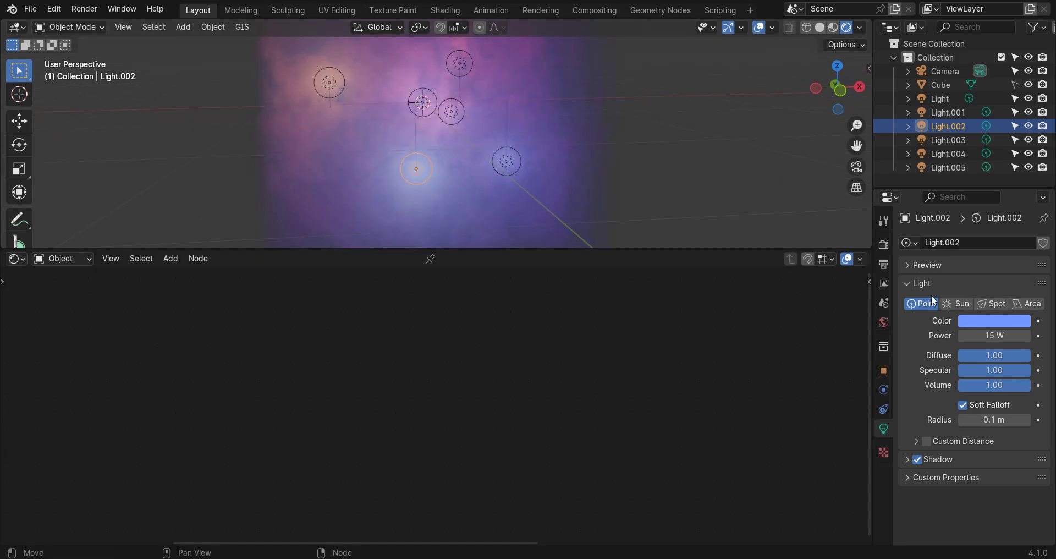
left_click(972, 322)
left_click(980, 167)
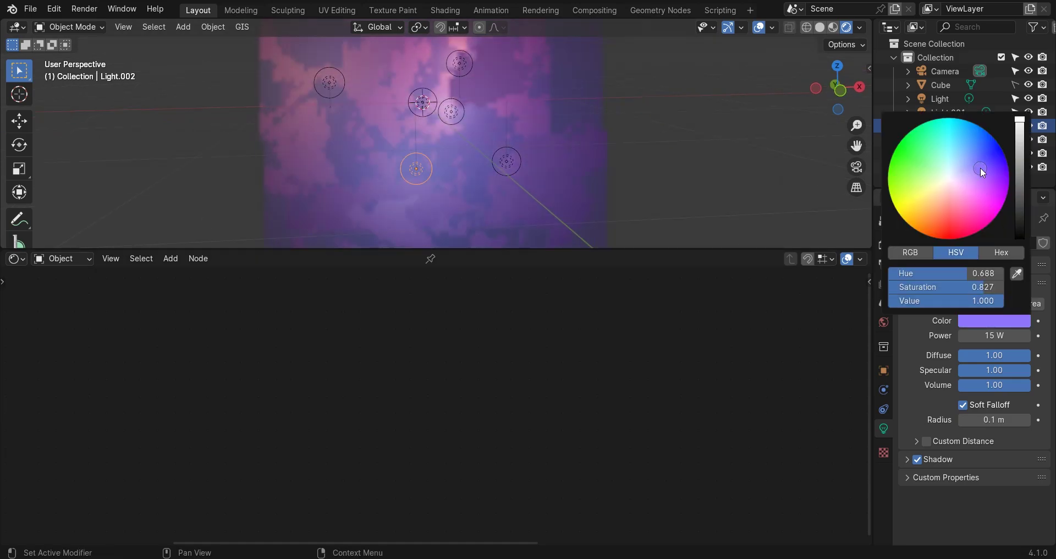
Duplicate the violet light into the cube's lower corner below the orange light and color the copy light sky blue
middle_click_drag(480, 155, 468, 158)
key("shift+d")
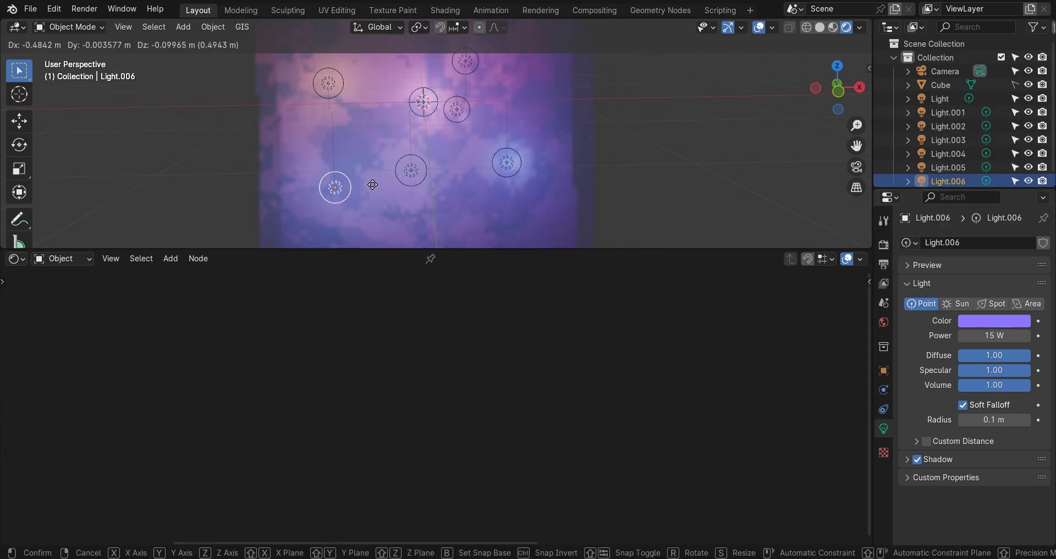
left_click(310, 194)
left_click(985, 323)
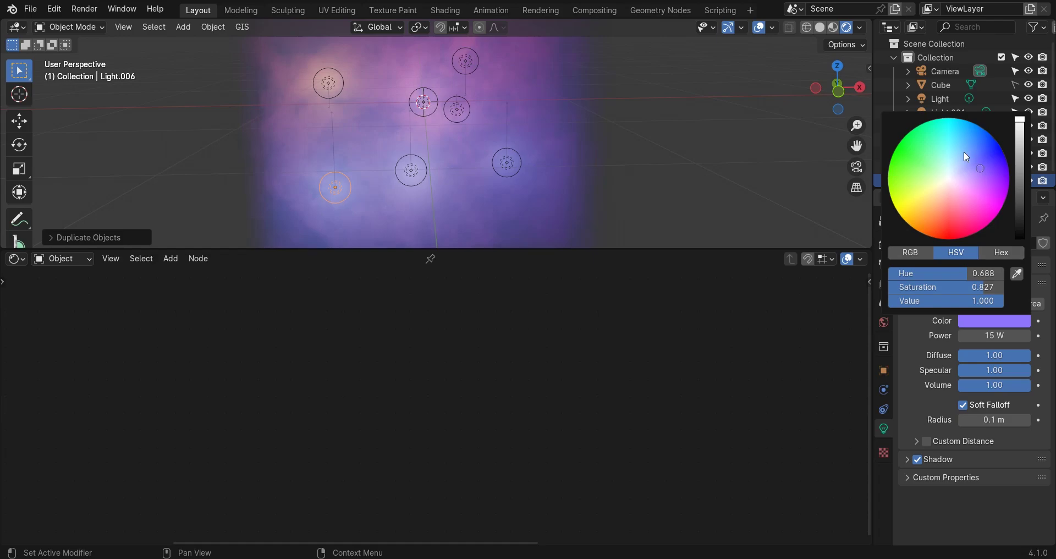
left_click(962, 154)
middle_click_drag(433, 81, 454, 149)
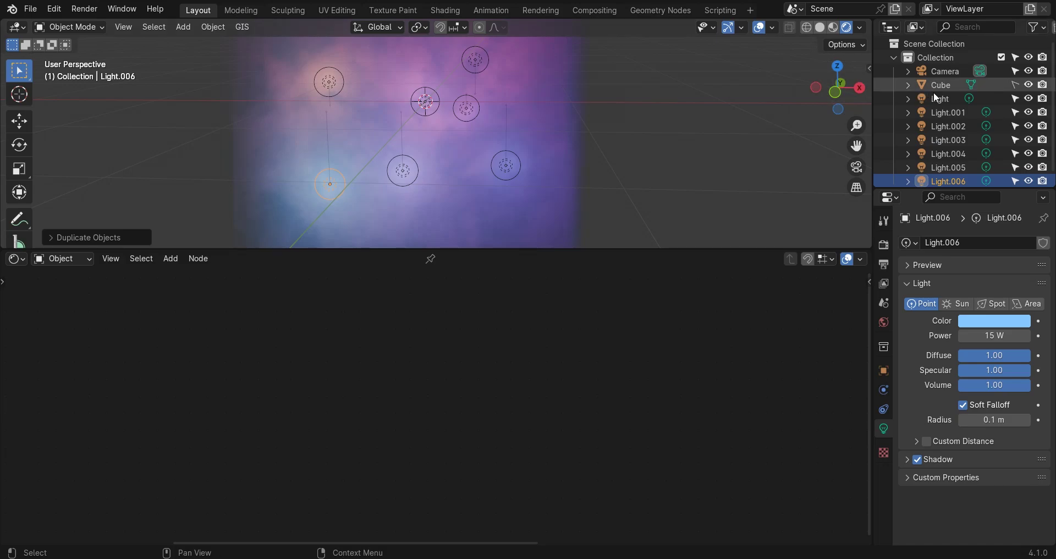
Set the End distance of the EEVEE volumetrics to 10 m in the render settings
left_click(883, 244)
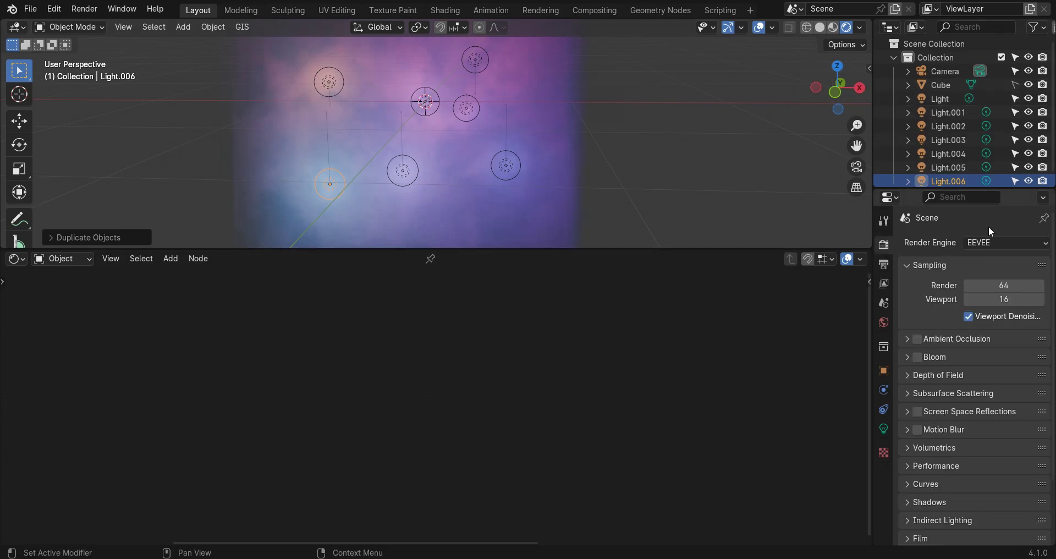
scroll(1001, 313, "down", 3)
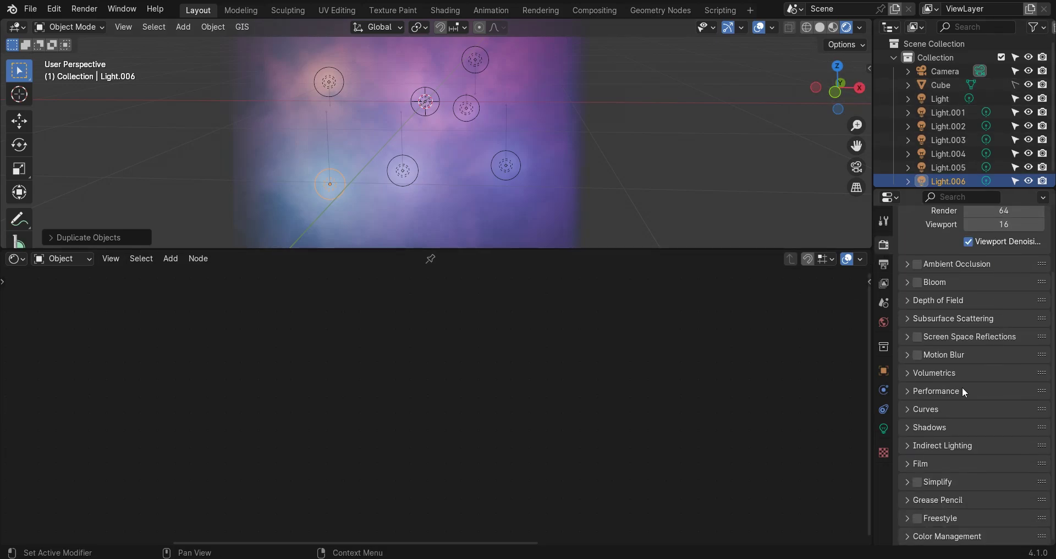
left_click(926, 375)
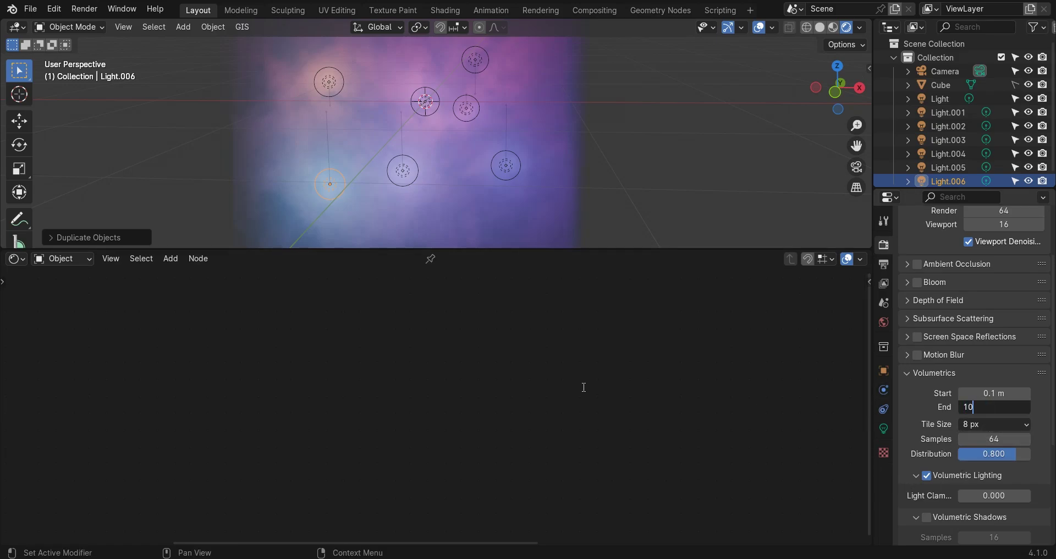
key("Return")
scroll(432, 115, "up", 3)
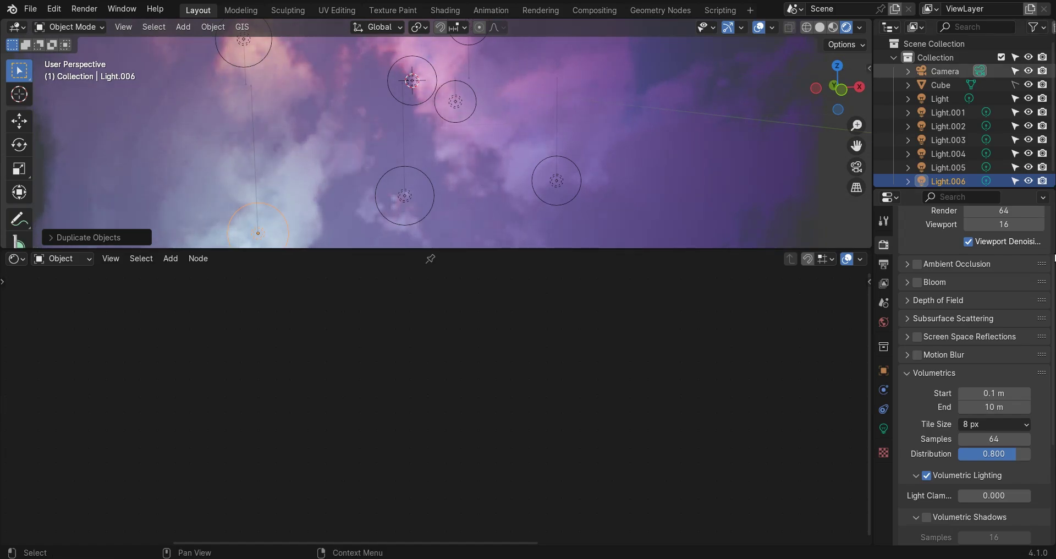
Enable Volumetric Shadows in the EEVEE volumetrics settings
scroll(1027, 368, "down", 4)
scroll(1027, 371, "down", 2)
left_click(927, 407)
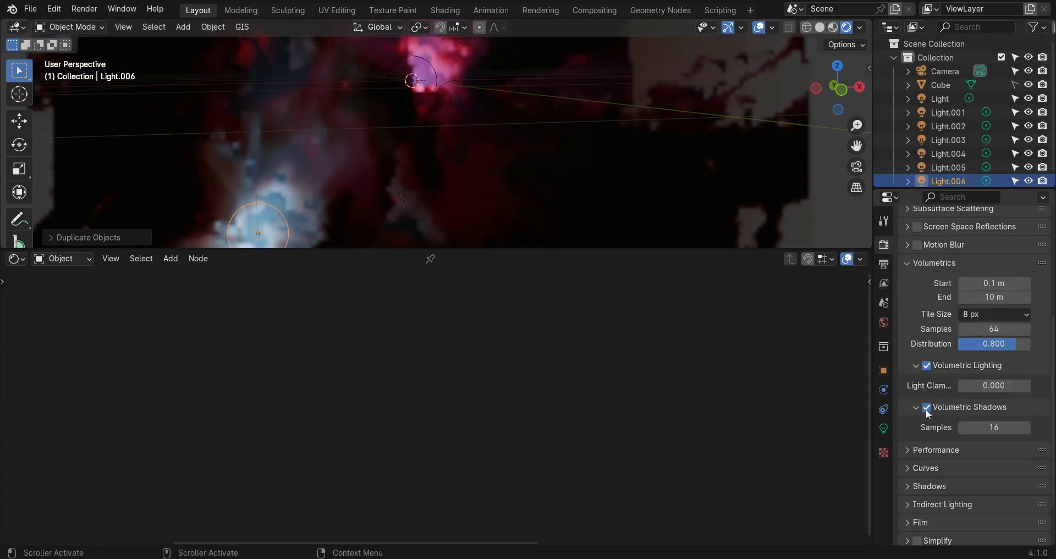
middle_click_drag(589, 135, 766, 88)
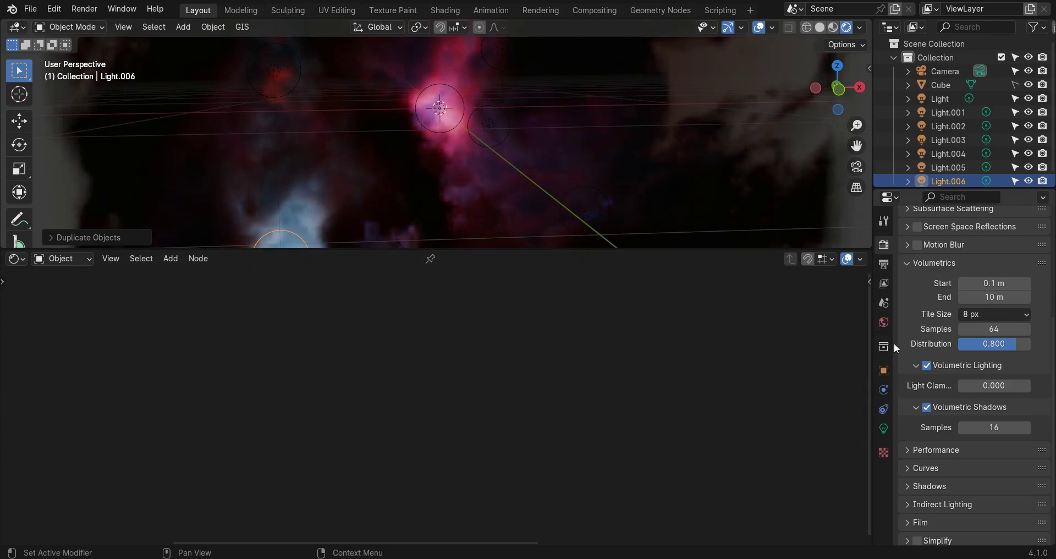
Darken the world background color to pure black
left_click(883, 321)
left_click(999, 332)
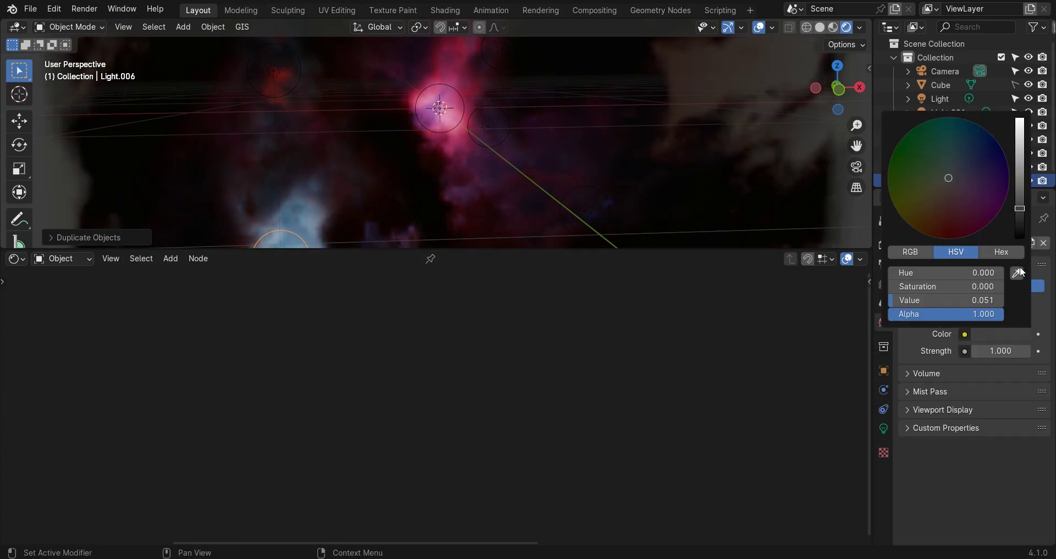
left_click_drag(1017, 218, 1018, 238)
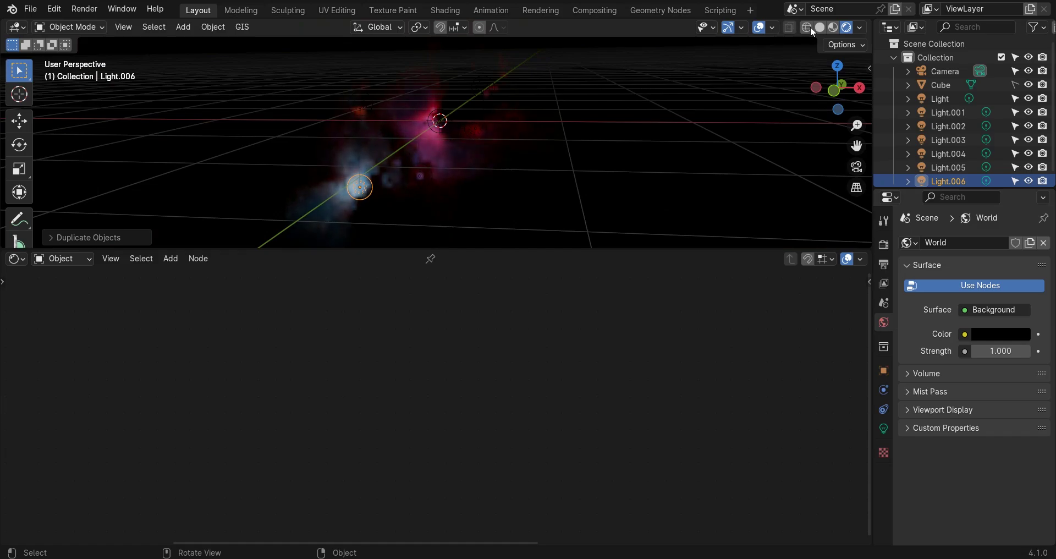
Switch the viewport to solid shading and add an ico sphere with Subdivisions set to 1
left_click(820, 27)
scroll(467, 163, "down", 4)
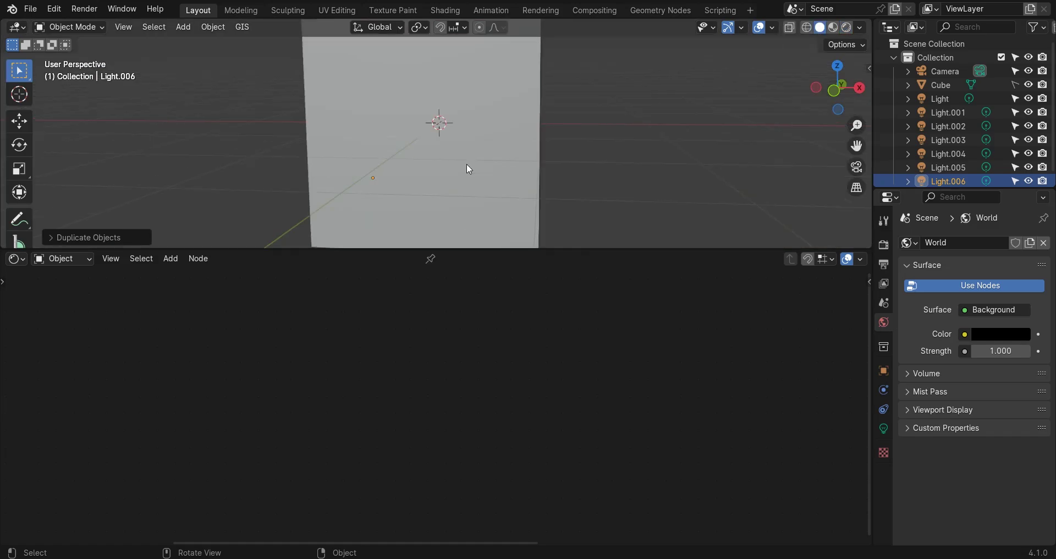
middle_click_drag(500, 121, 482, 127)
key("shift+a")
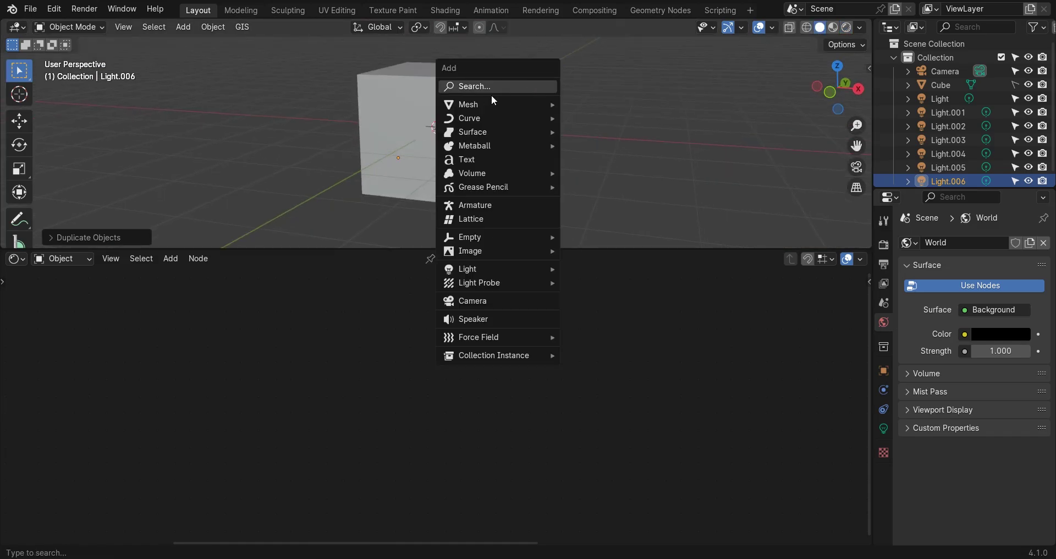
mouse_move(454, 104)
left_click(604, 158)
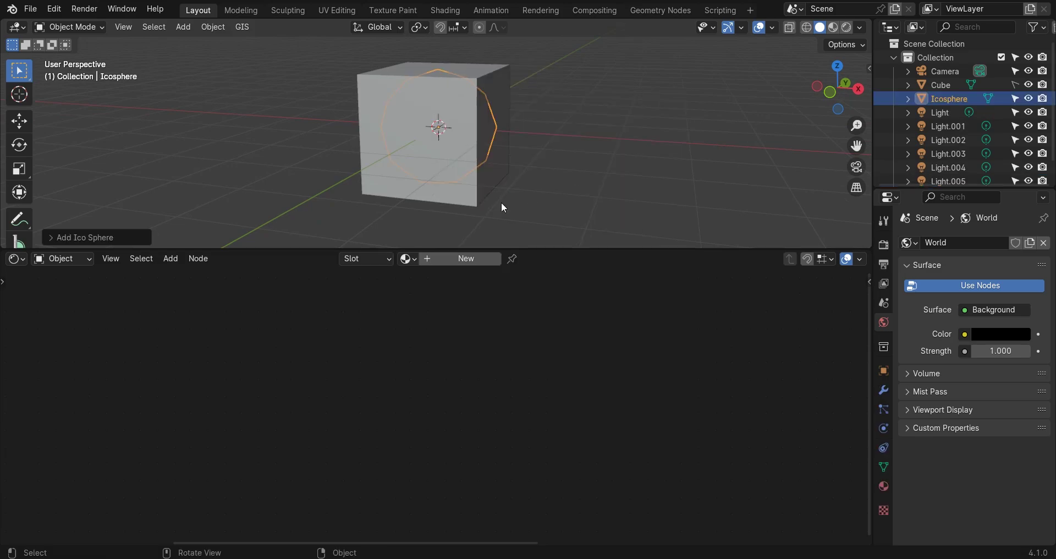
left_click(98, 237)
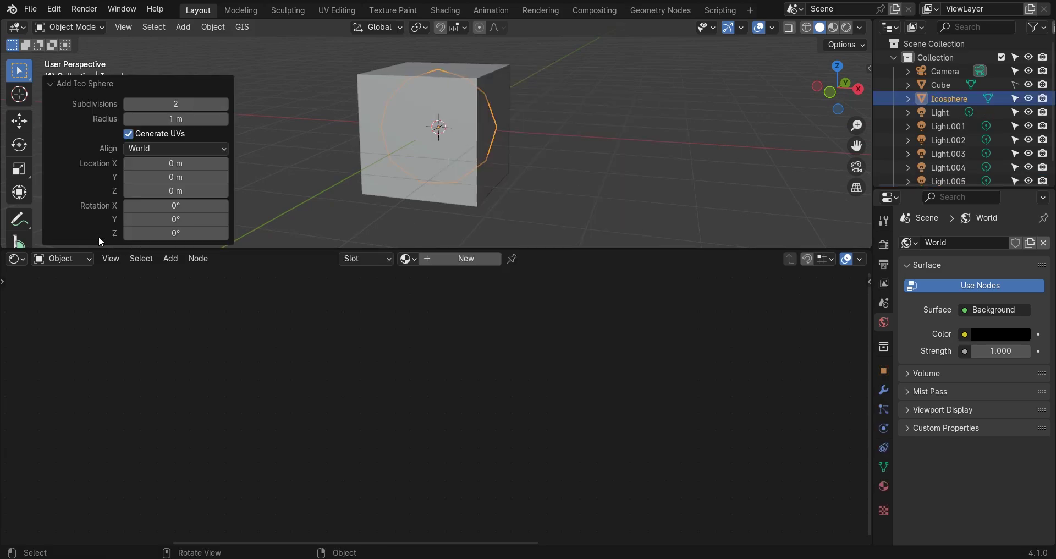
left_click(127, 104)
left_click(86, 83)
scroll(483, 143, "down", 5)
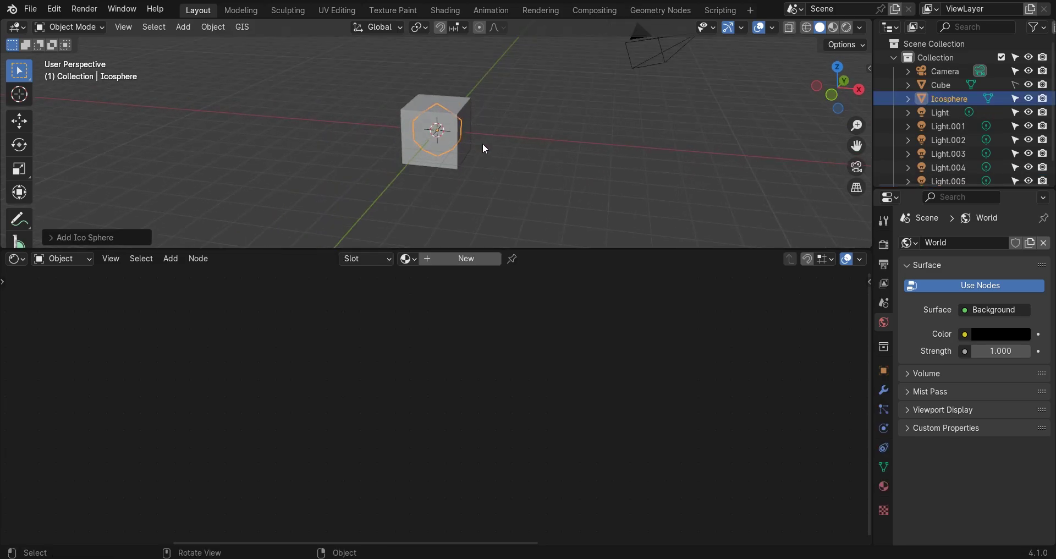
Move the ico sphere along the positive X axis until it sits well clear of the cube
key("g")
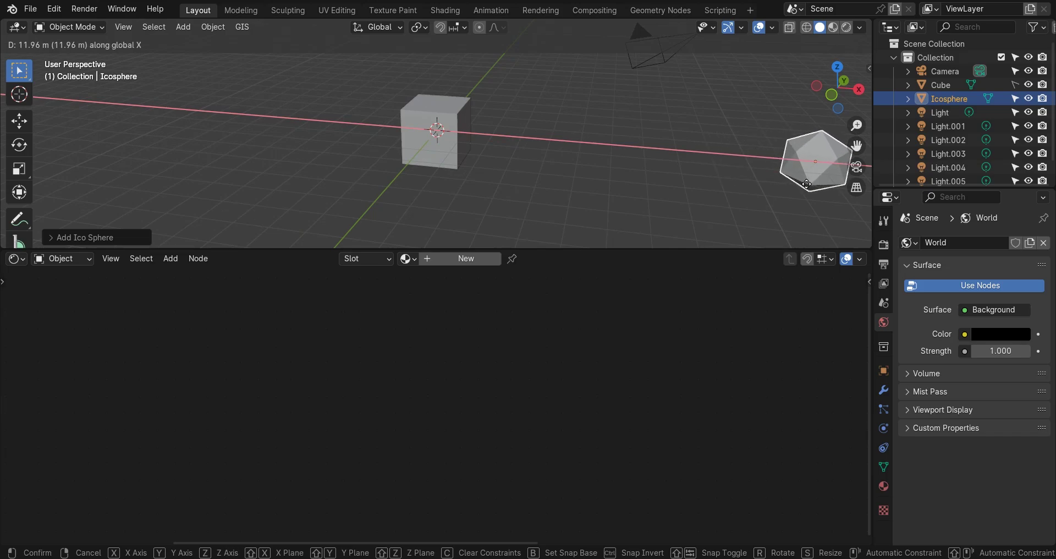
left_click(746, 181)
middle_click_drag(746, 181, 543, 125, "shift")
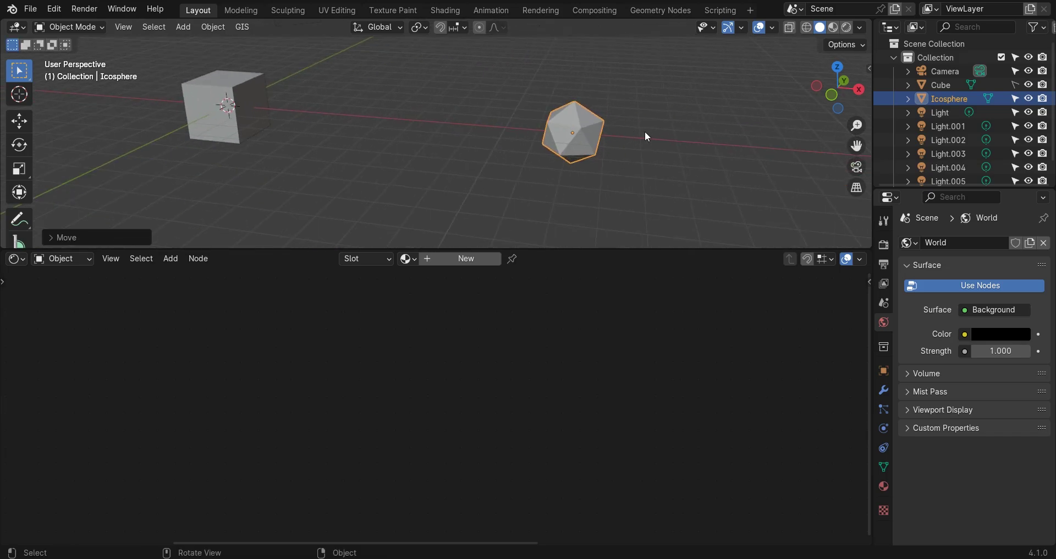
Create a new material on the ico sphere and name it star
left_click(473, 262)
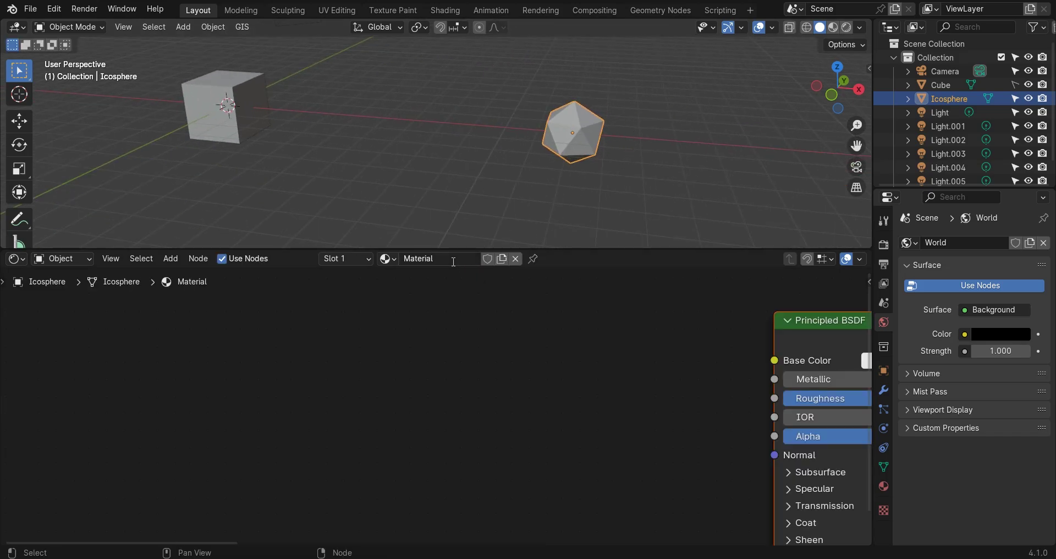
double_click(435, 258)
type("staer")
key("Return")
Replace the Principled BSDF with an Emission shader connected to the Material Output's Surface input
middle_click_drag(475, 352, 316, 358)
left_click(636, 326)
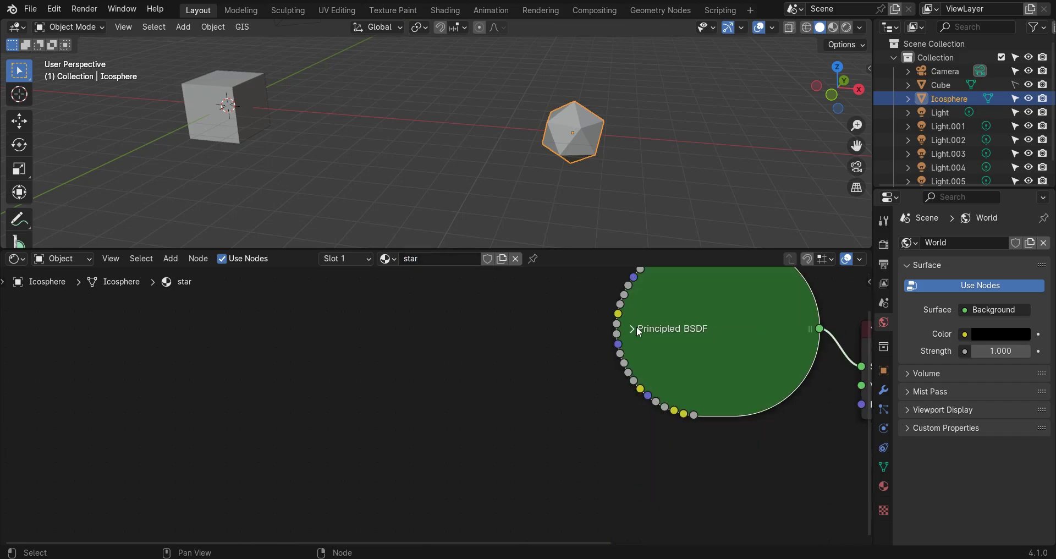
key("x")
key("shift+a")
type("e")
key("Return")
left_click(511, 338)
left_click_drag(630, 367, 871, 371)
left_click_drag(597, 367, 820, 367)
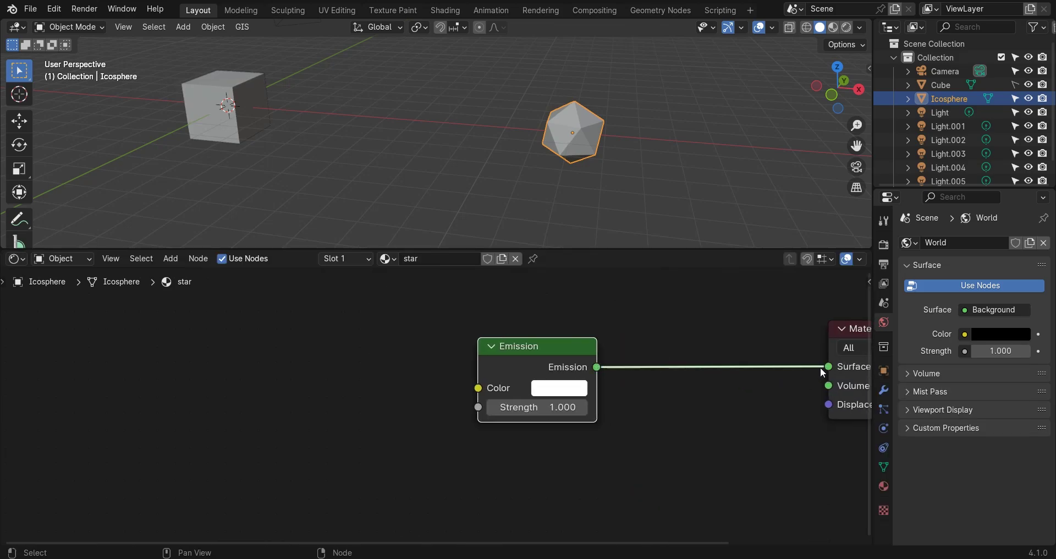
Add Object Info and Color Ramp nodes and connect the Random output to the ramp's Fac
scroll(544, 358, "down", 2)
key("shift+a")
type("obj")
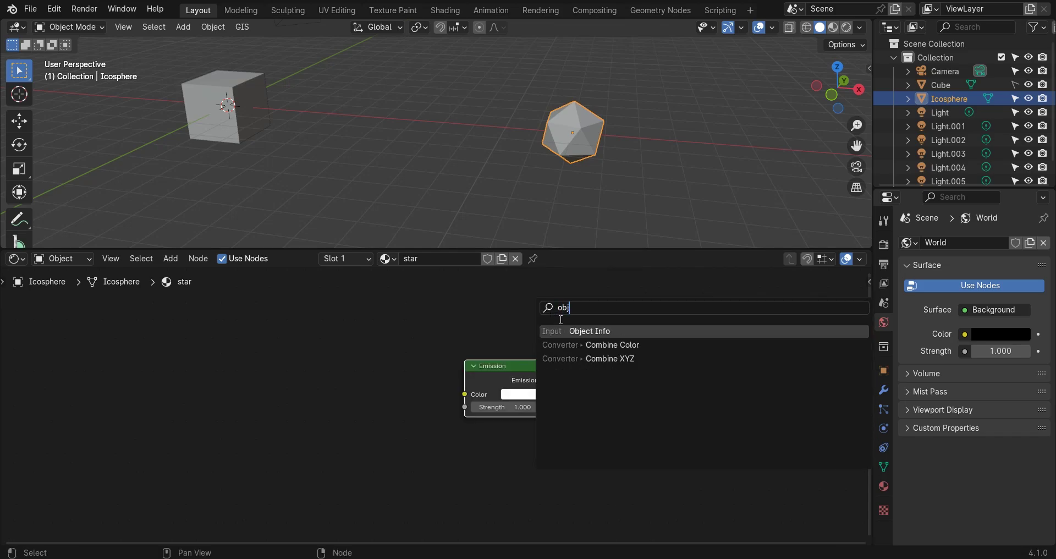
key("Return")
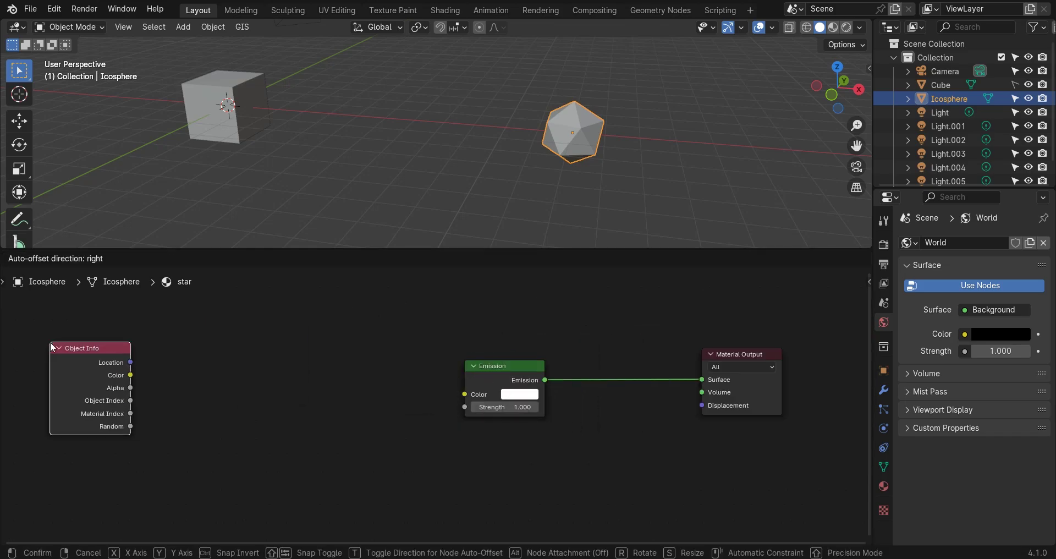
left_click(50, 342)
key("shift+a")
type("c")
key("Return")
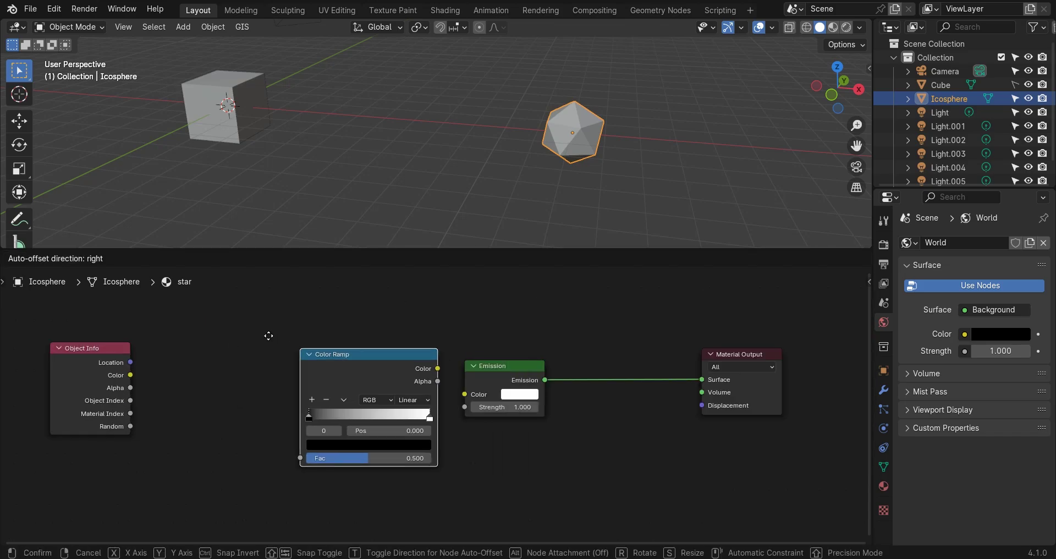
left_click(198, 355)
left_click_drag(132, 426, 257, 441)
Set the Color Ramp interpolation to Constant and connect its Color output to the Emission Color
scroll(336, 418, "up", 2)
left_click(343, 373)
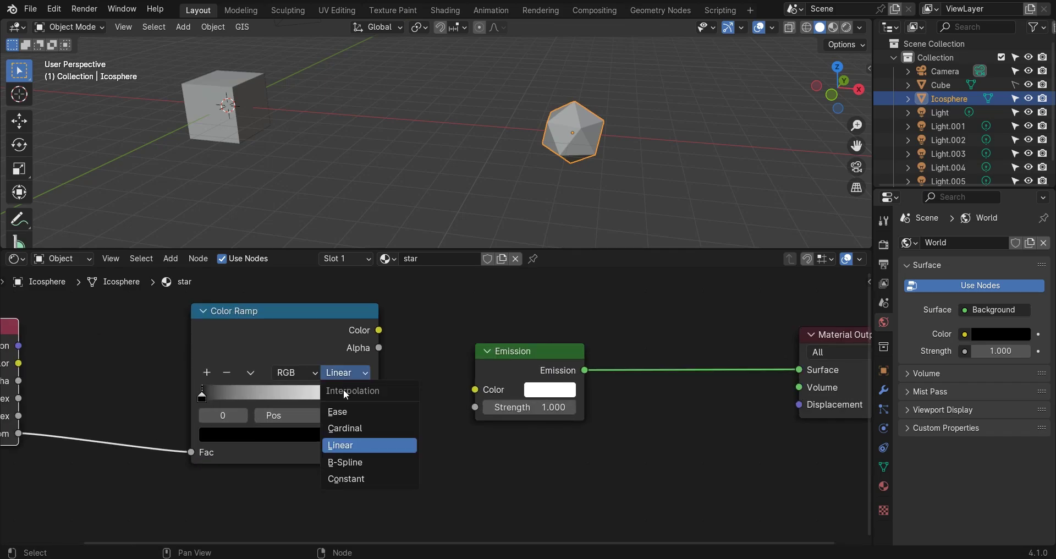
left_click(345, 479)
left_click_drag(380, 330, 477, 395)
Add a third ramp stop and space the stops, with the first at 0.189 and the last at 0.647
middle_click_drag(363, 414, 465, 387)
scroll(474, 379, "up", 3)
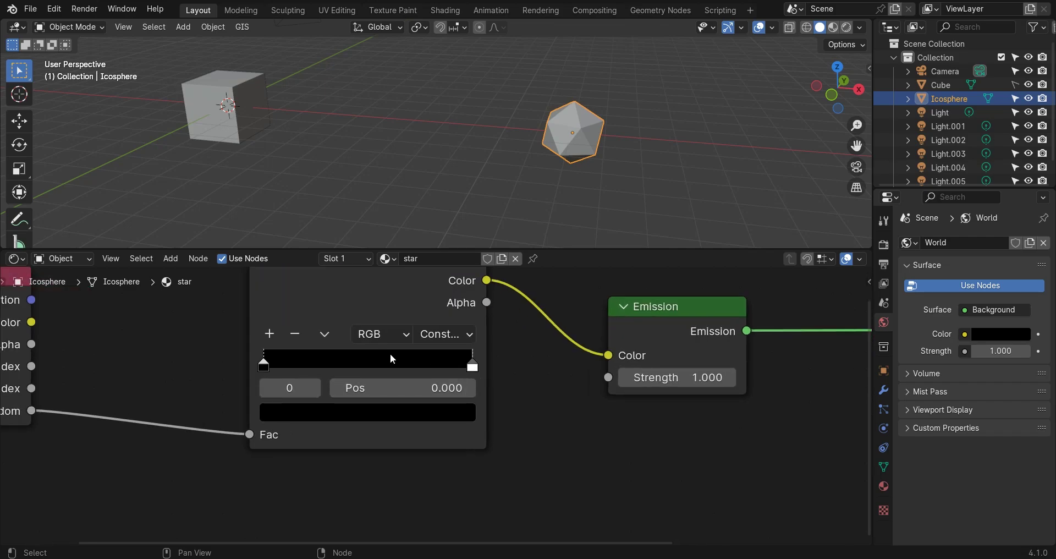
left_click(271, 333)
left_click_drag(453, 358, 406, 372)
left_click_drag(264, 363, 303, 363)
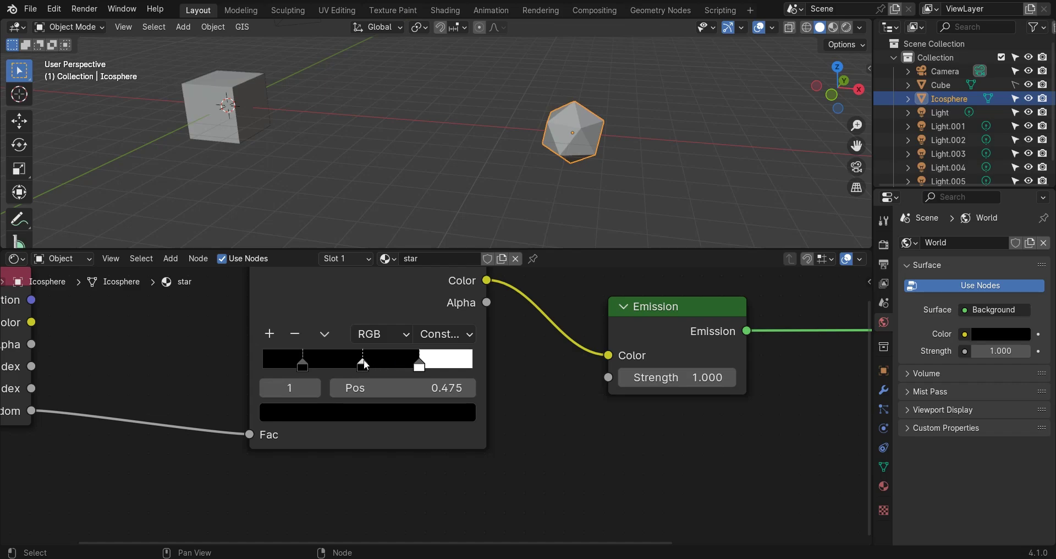
left_click_drag(406, 362, 387, 364)
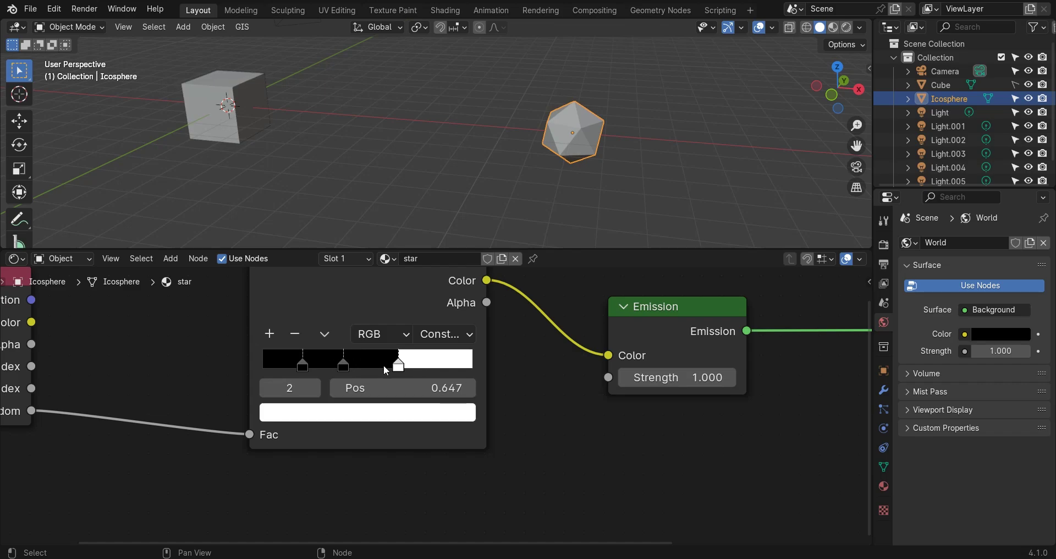
Color the last Color Ramp stop sky blue and the middle stop white
left_click(387, 412)
left_click(382, 137)
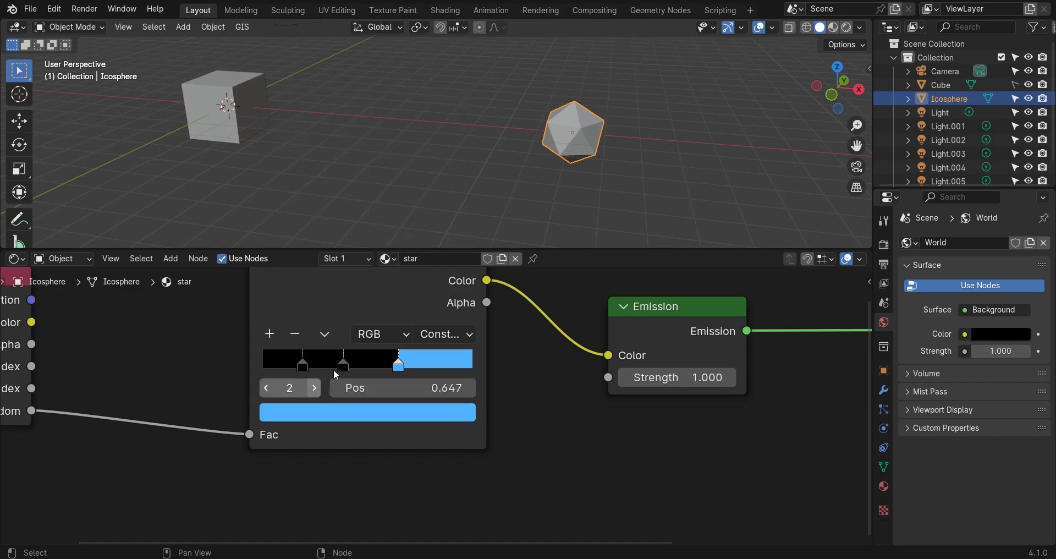
left_click(343, 365)
left_click(341, 411)
left_click_drag(341, 364, 509, 364)
left_click(383, 143)
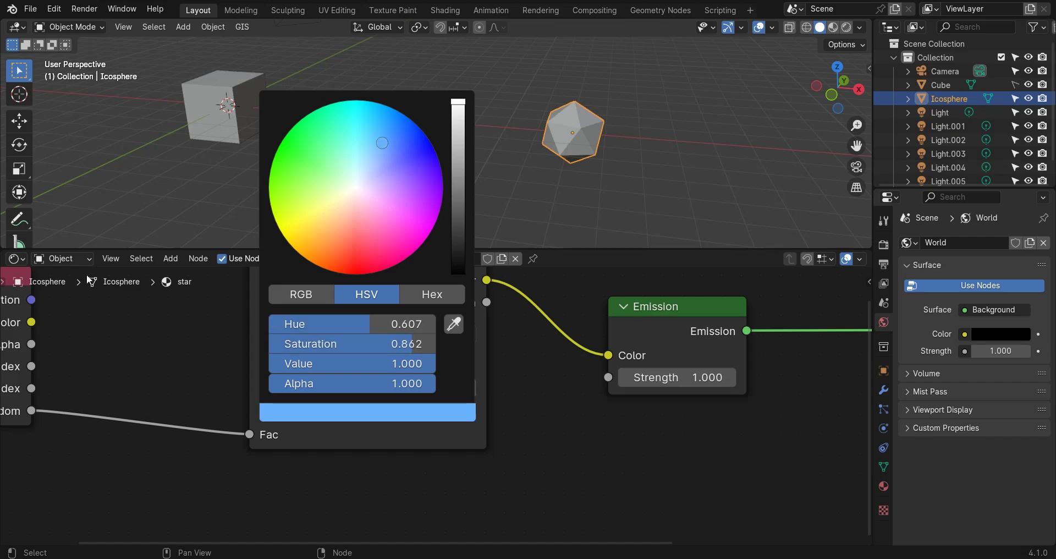
left_click(359, 412)
left_click_drag(357, 181, 359, 187)
left_click(336, 344)
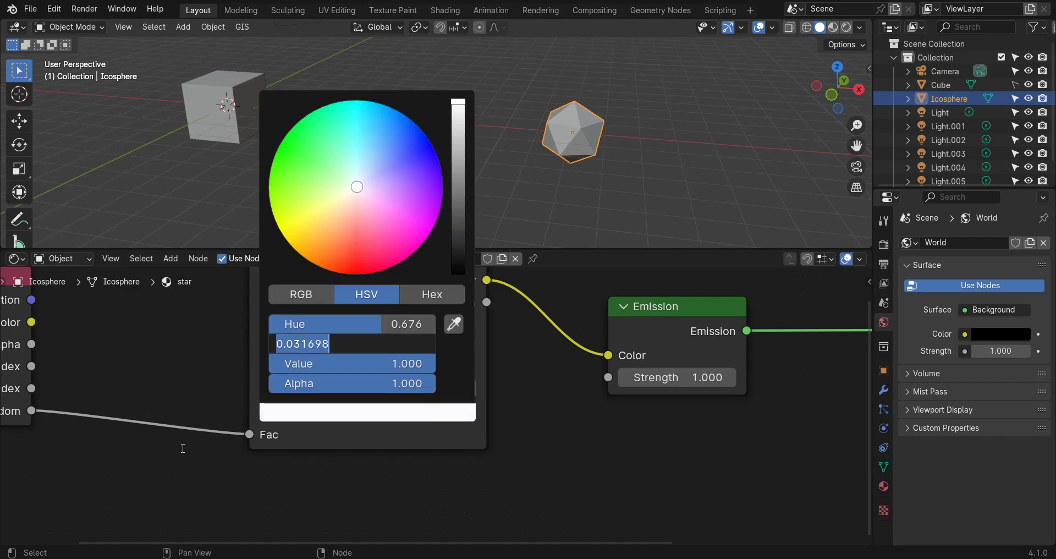
left_click(181, 448)
Color the first Color Ramp stop light orange, hue 0.062, saturation 0.835 and value 0.945
left_click_drag(306, 350, 464, 364)
left_click(303, 365)
left_click(306, 411)
left_click(331, 231)
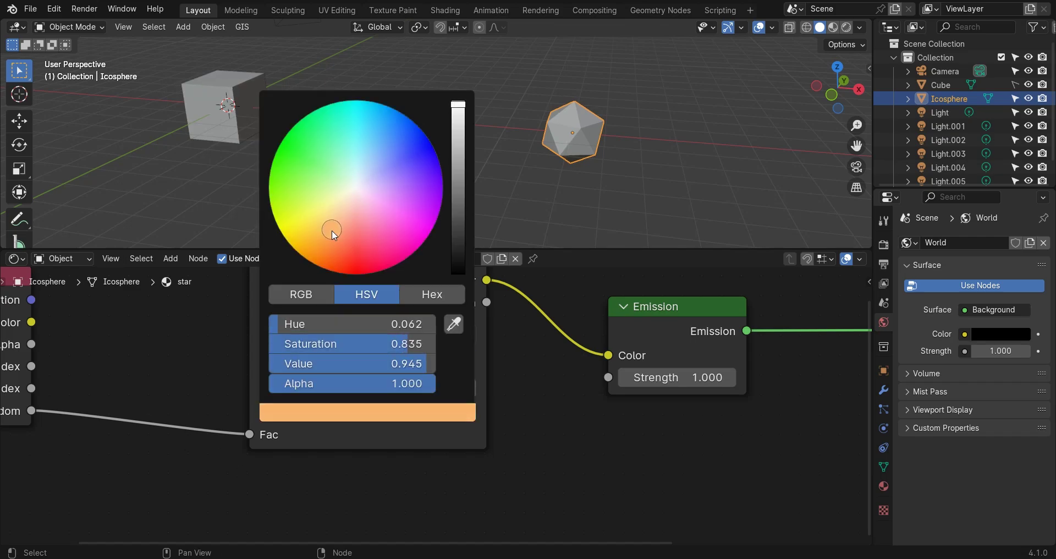
Set the Emission node's strength to 10 in the star material
scroll(473, 429, "down", 2)
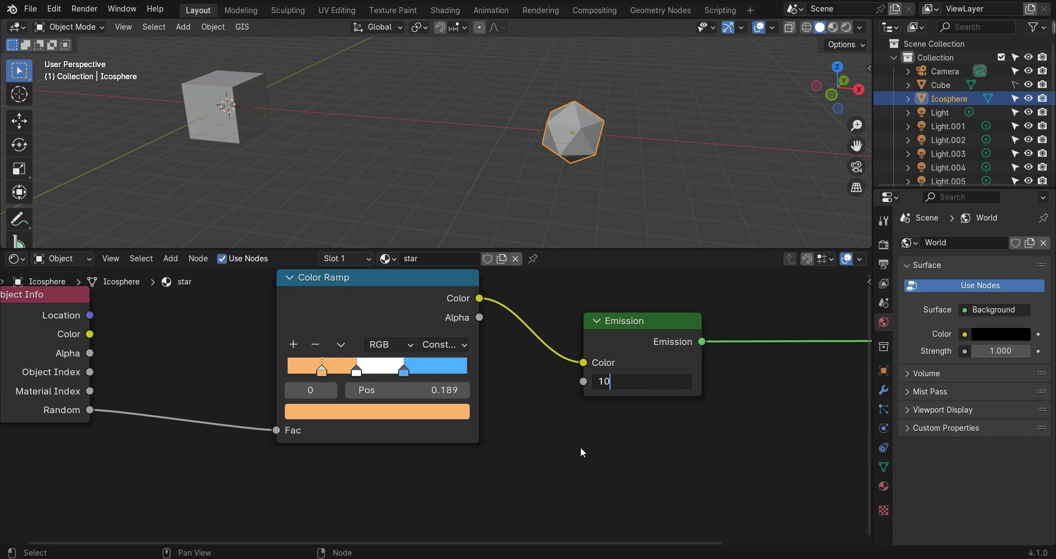
type("10")
key("Return")
Add a second cube at the world origin and enlarge the 3D viewport's height
scroll(547, 150, "down", 4)
middle_click_drag(414, 153, 535, 167, "shift")
scroll(538, 149, "up", 5)
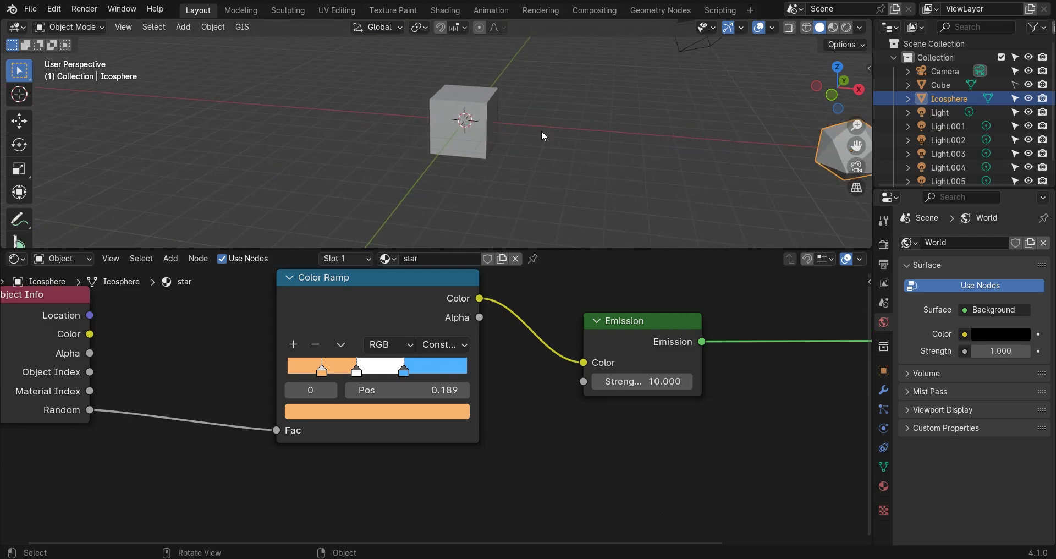
key("shift+a")
mouse_move(514, 140)
left_click(599, 155)
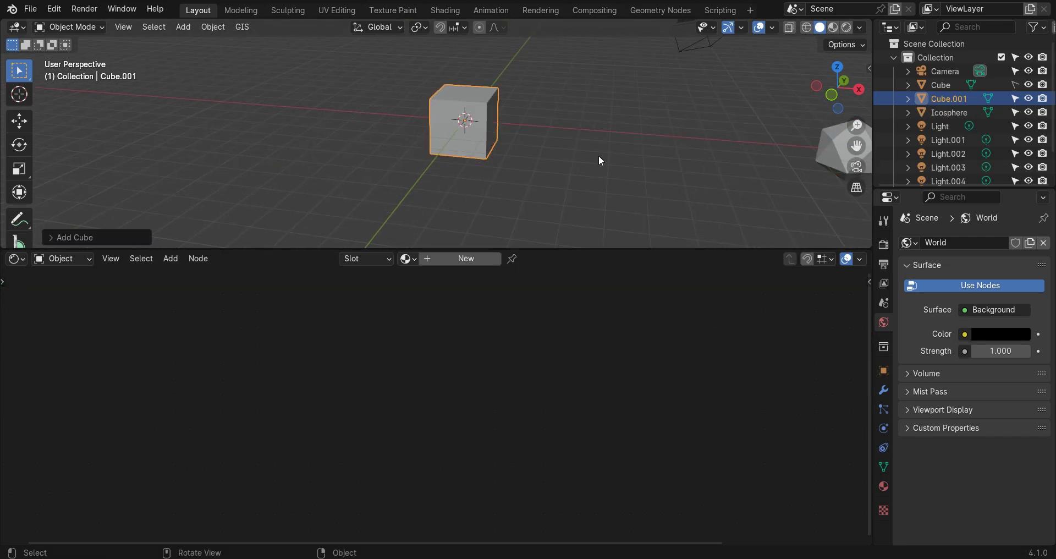
scroll(543, 232, "up", 3)
left_click_drag(514, 257, 514, 314)
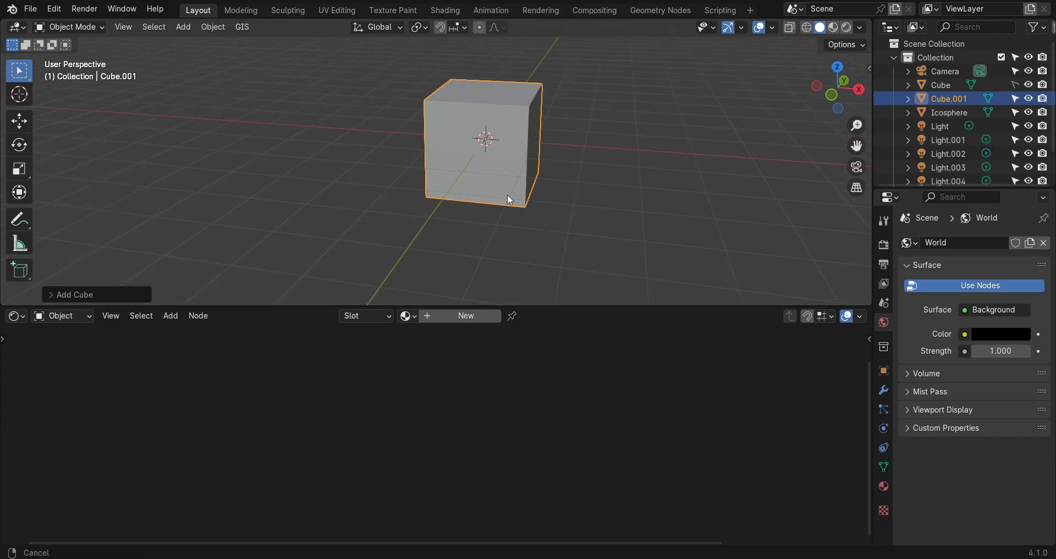
scroll(642, 228, "up", 3)
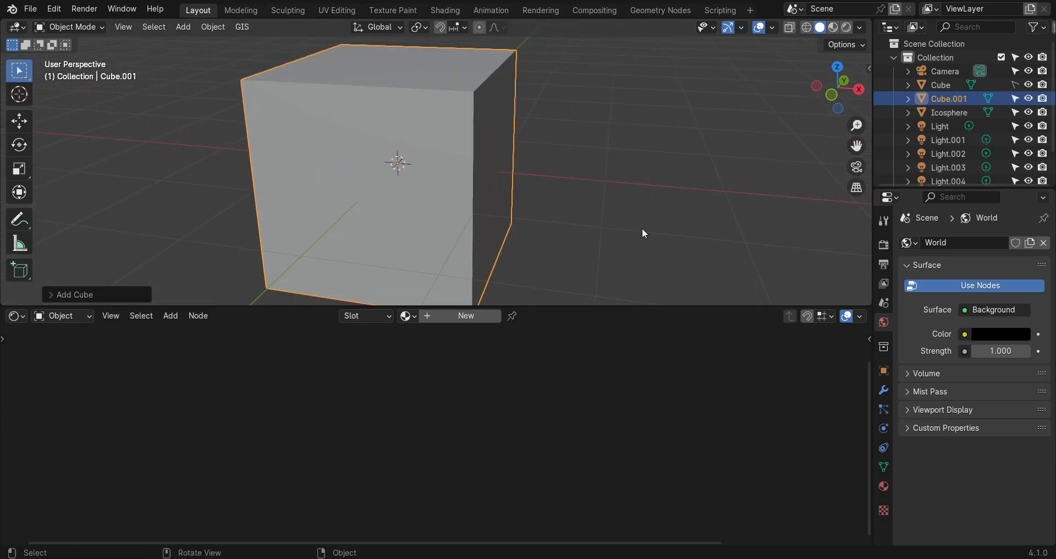
Add a particle system of type Hair to the new cube
left_click(883, 371)
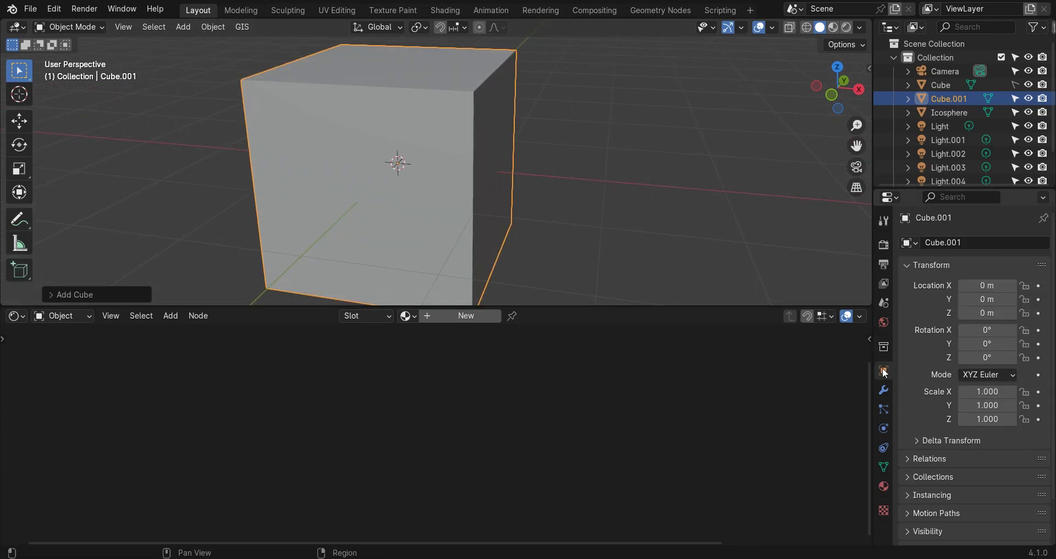
left_click(884, 408)
left_click(1043, 244)
left_click(1013, 318)
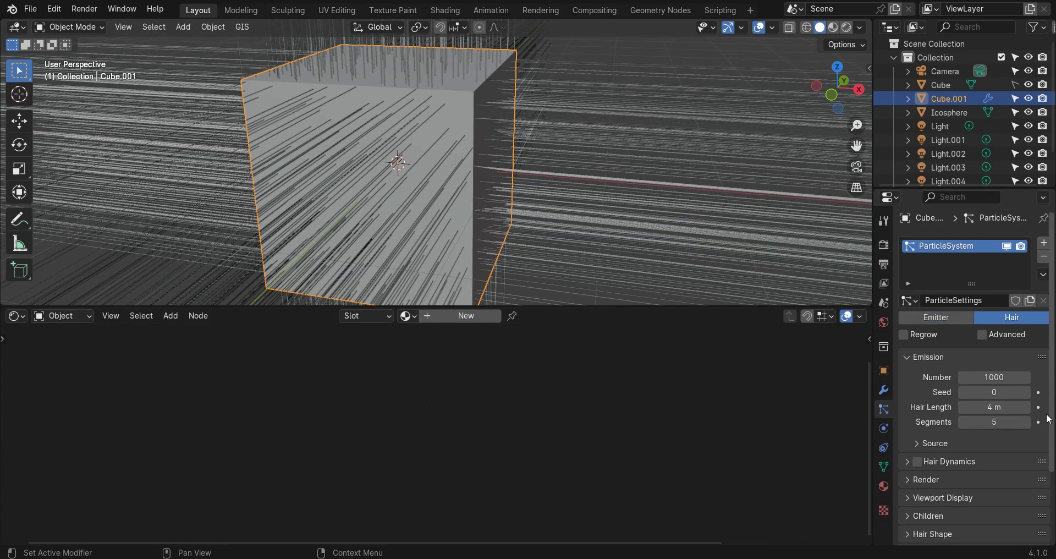
Set the particle system's emission source to Volume so the hairs are emitted from inside the cube
scroll(907, 381, "down", 3)
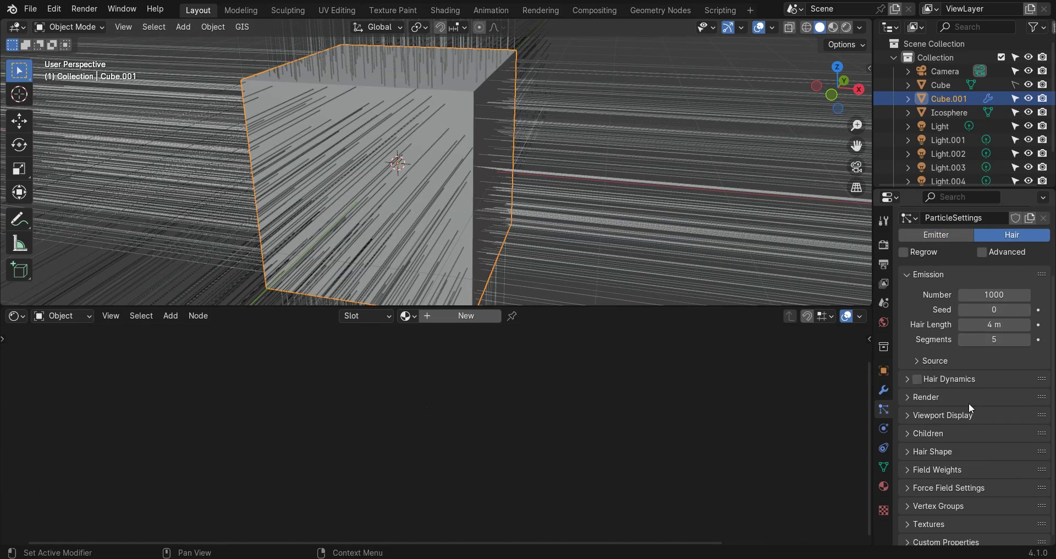
left_click(932, 361)
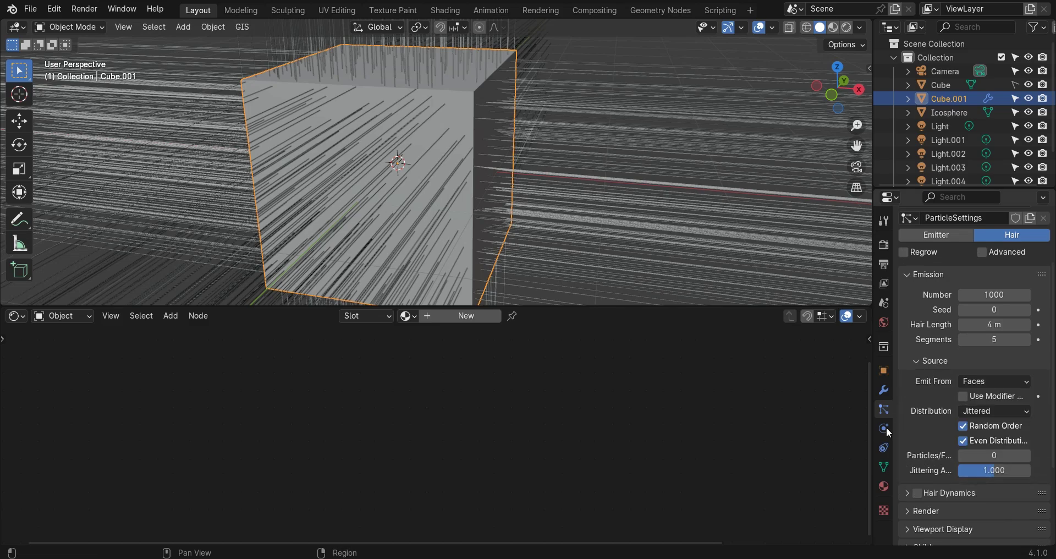
left_click(993, 381)
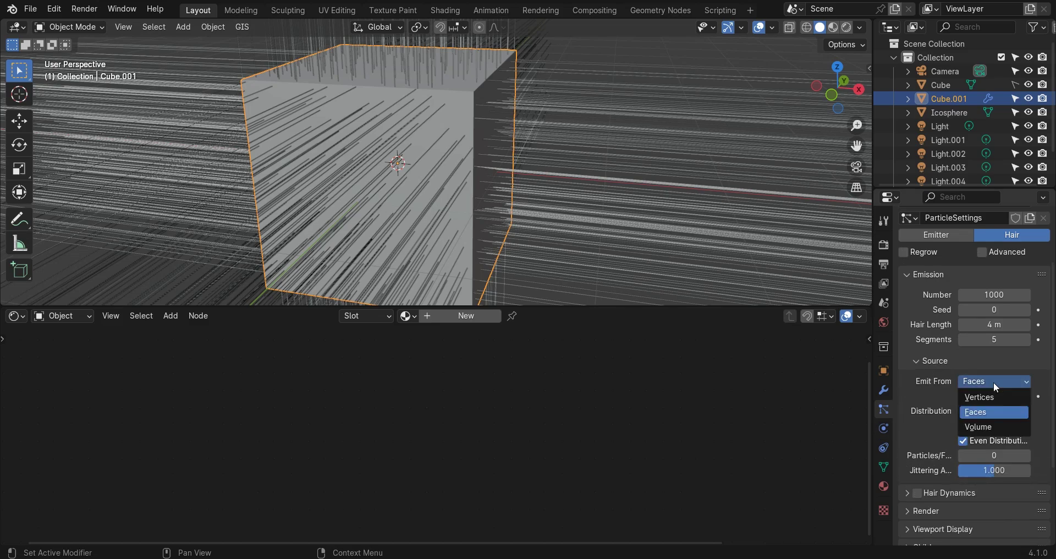
left_click(973, 427)
middle_click_drag(588, 208, 490, 124)
scroll(489, 124, "up", 6)
scroll(491, 136, "up", 4)
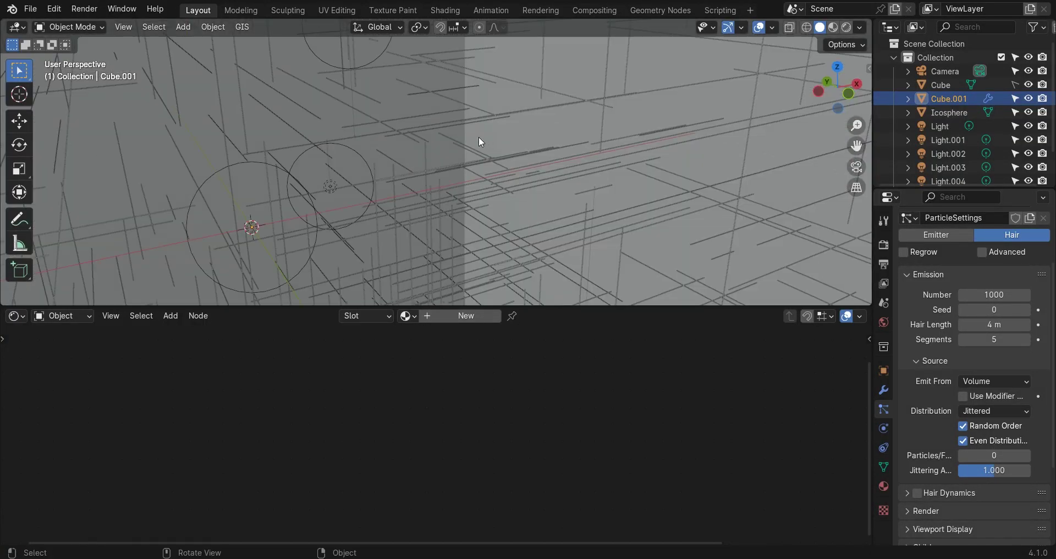
middle_click_drag(306, 110, 440, 192, "shift")
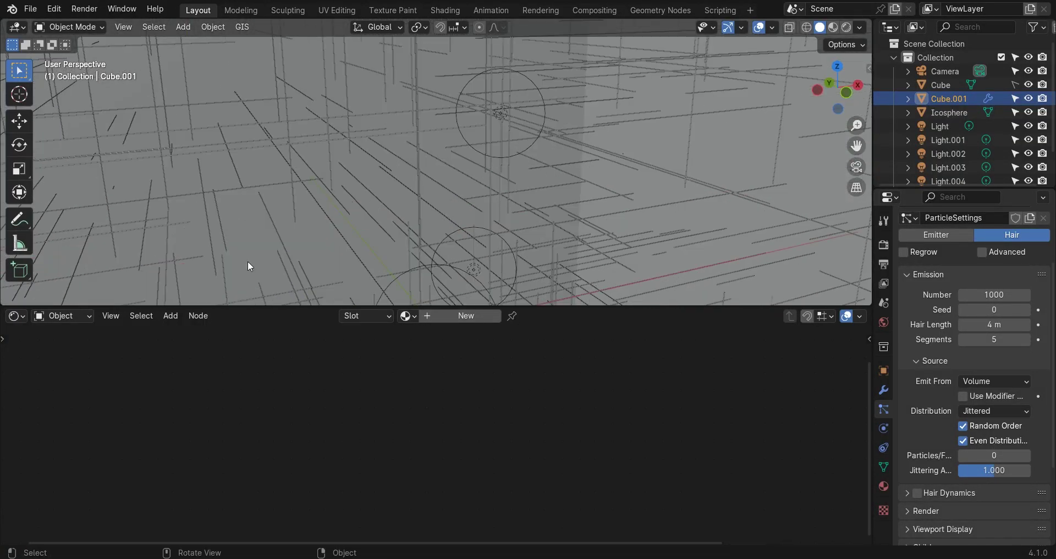
Render the particles as objects, using the Icosphere as the instance object
scroll(962, 395, "down", 5)
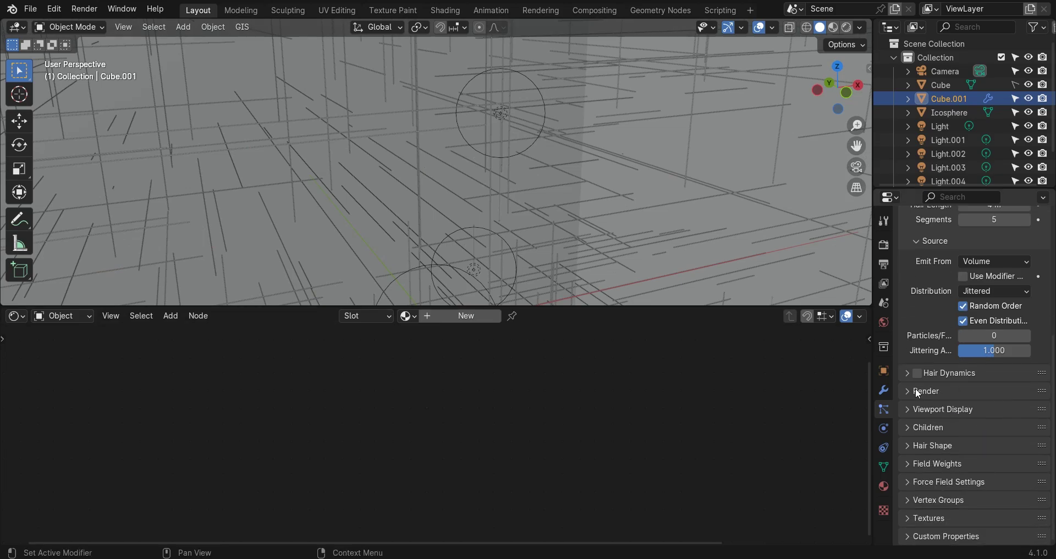
left_click(917, 391)
scroll(985, 412, "down", 2)
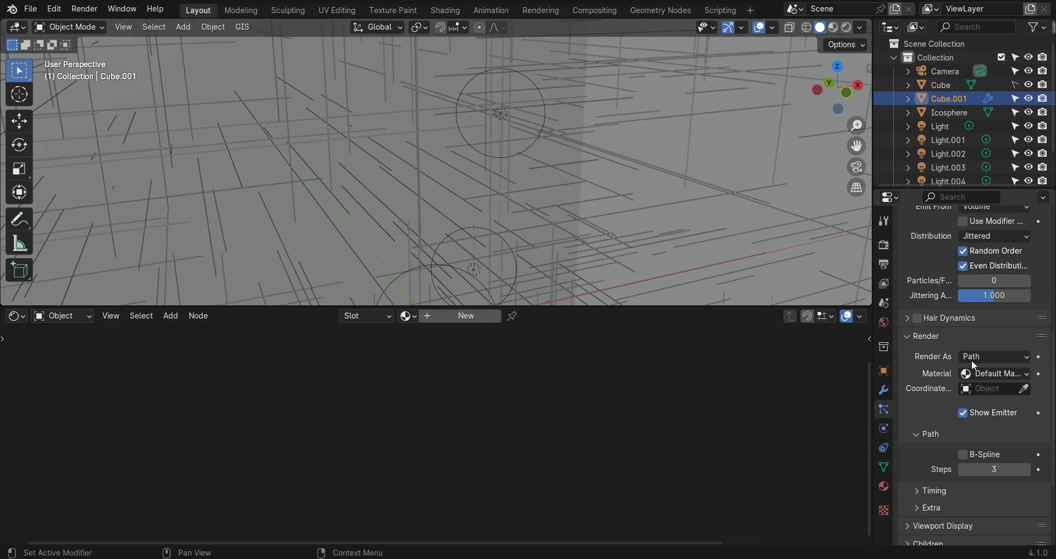
left_click(972, 359)
left_click(973, 397)
left_click(970, 455)
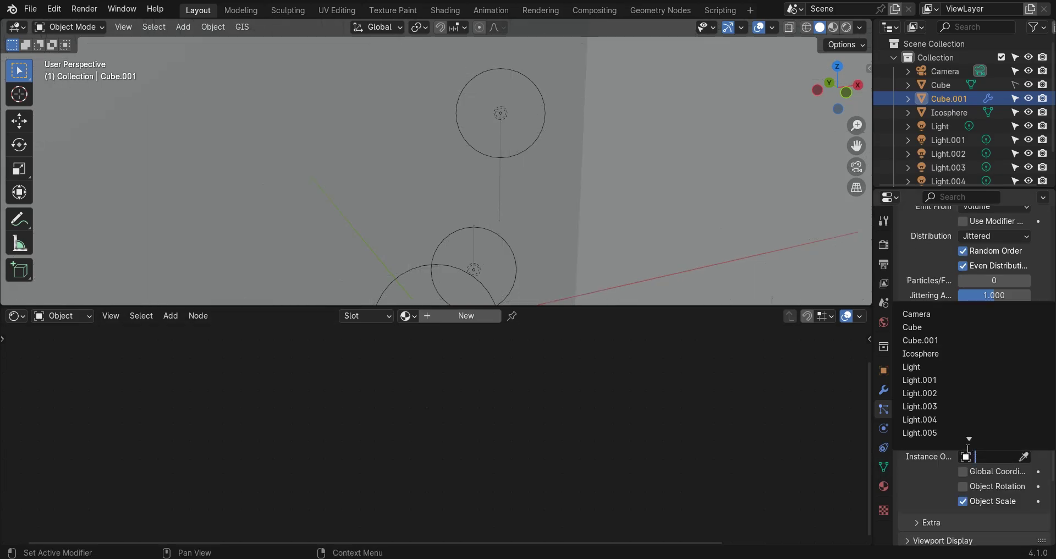
left_click(922, 353)
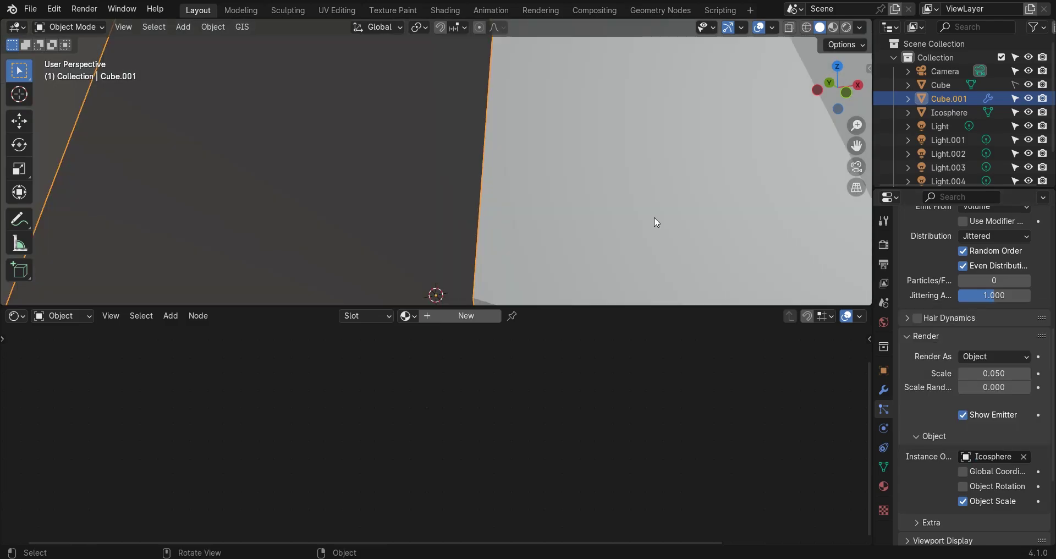
scroll(638, 215, "down", 8)
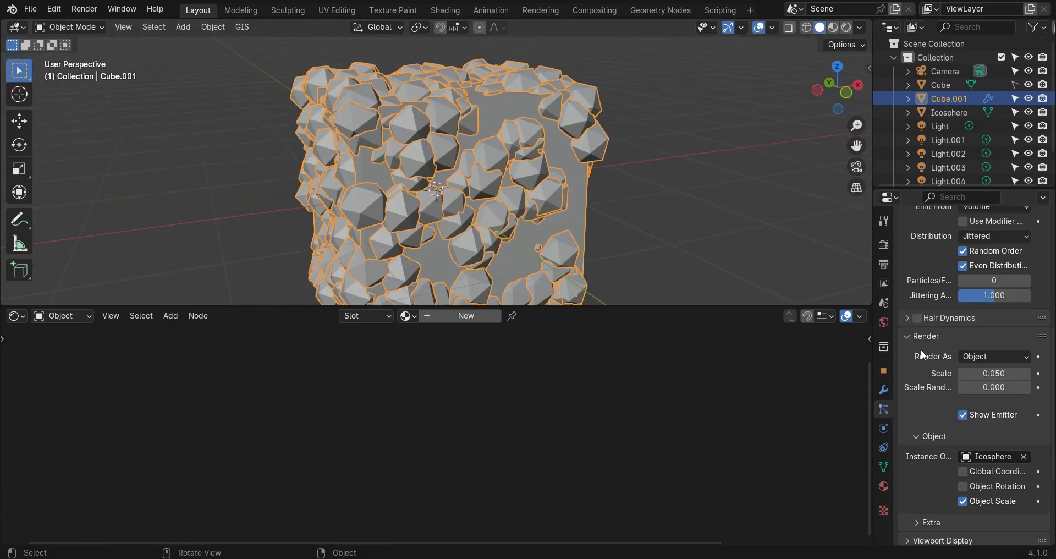
Turn off Show Emitter for the particle system in both the render and the viewport display settings
left_click(975, 415)
scroll(968, 434, "down", 5)
left_click(934, 430)
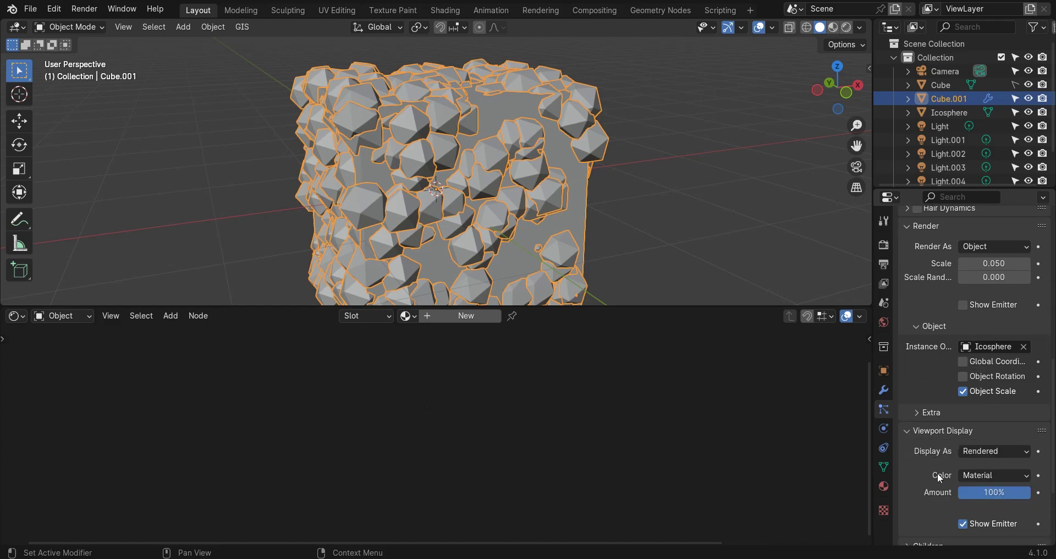
scroll(958, 498, "down", 1)
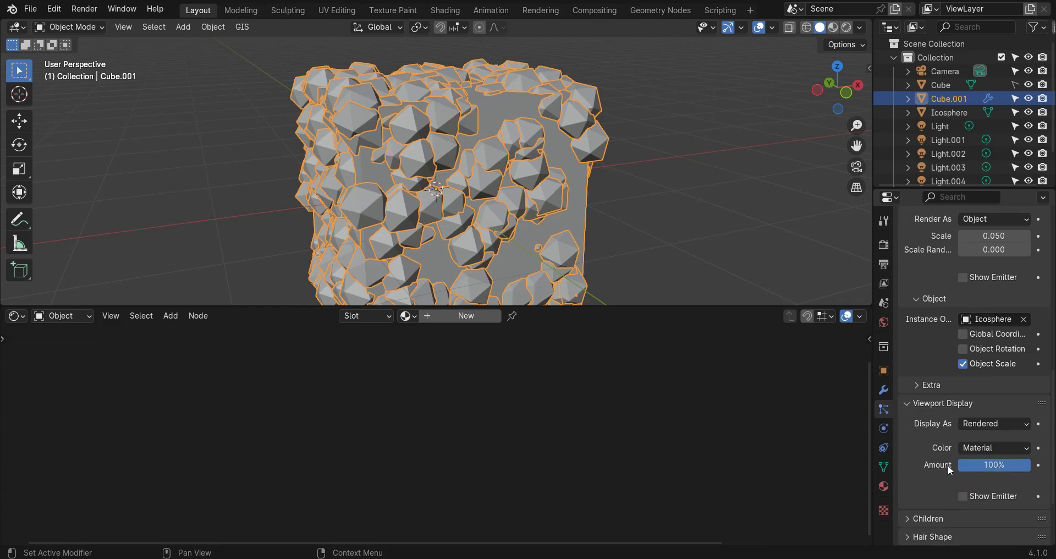
middle_click_drag(546, 217, 696, 326)
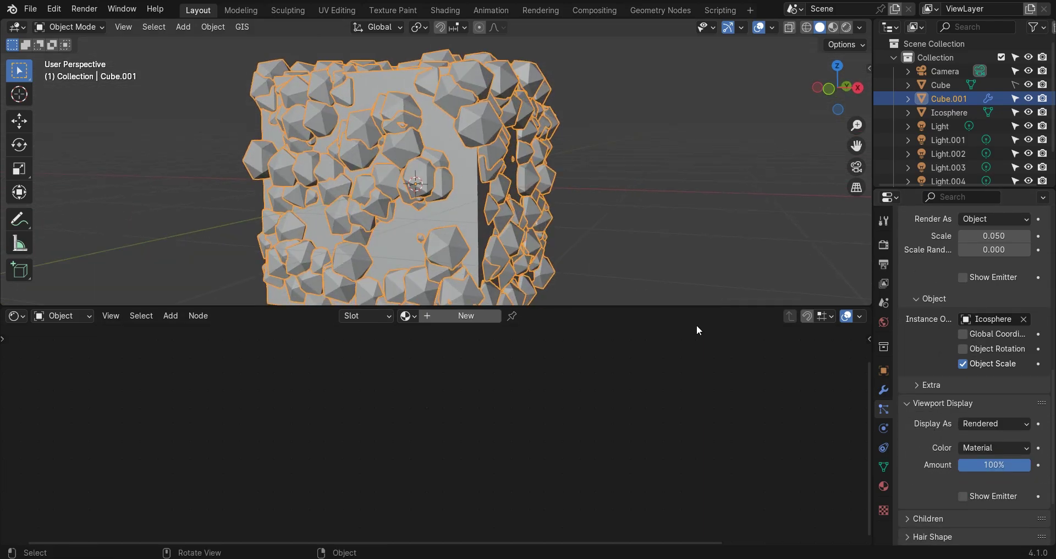
Set the particles' render scale to 0.002 and their scale randomness to 0.5
scroll(979, 334, "up", 3)
left_click(985, 290)
type(".00")
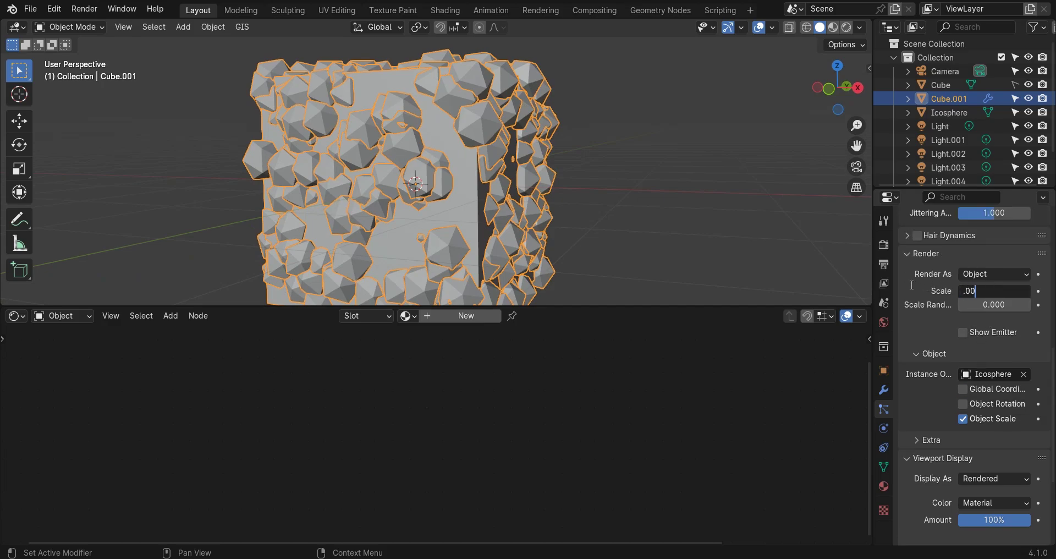
type("2")
key("Return")
double_click(994, 305)
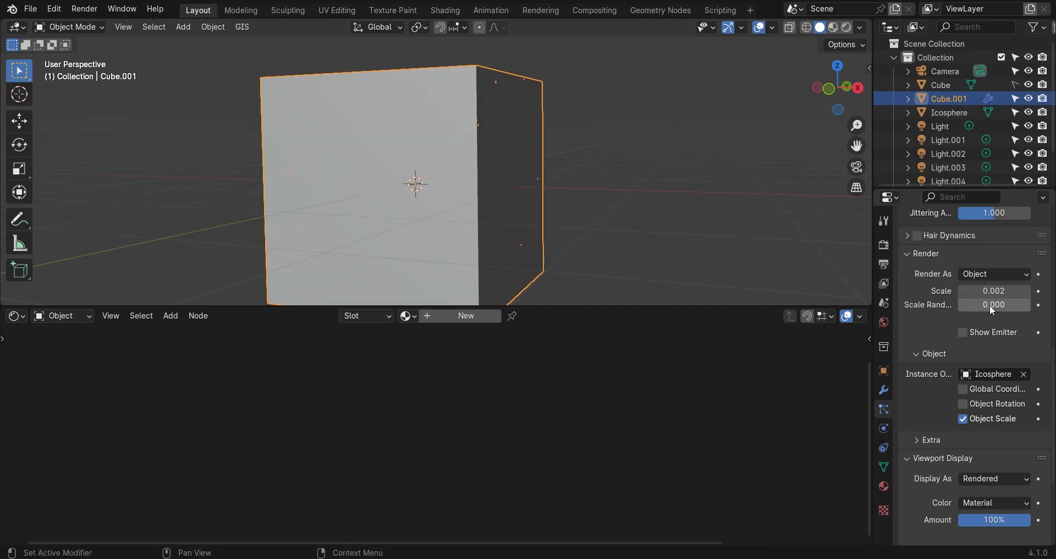
type(".5")
key("Return")
scroll(561, 202, "up", 5)
scroll(559, 193, "up", 4)
middle_click_drag(516, 191, 574, 209)
scroll(584, 196, "up", 4)
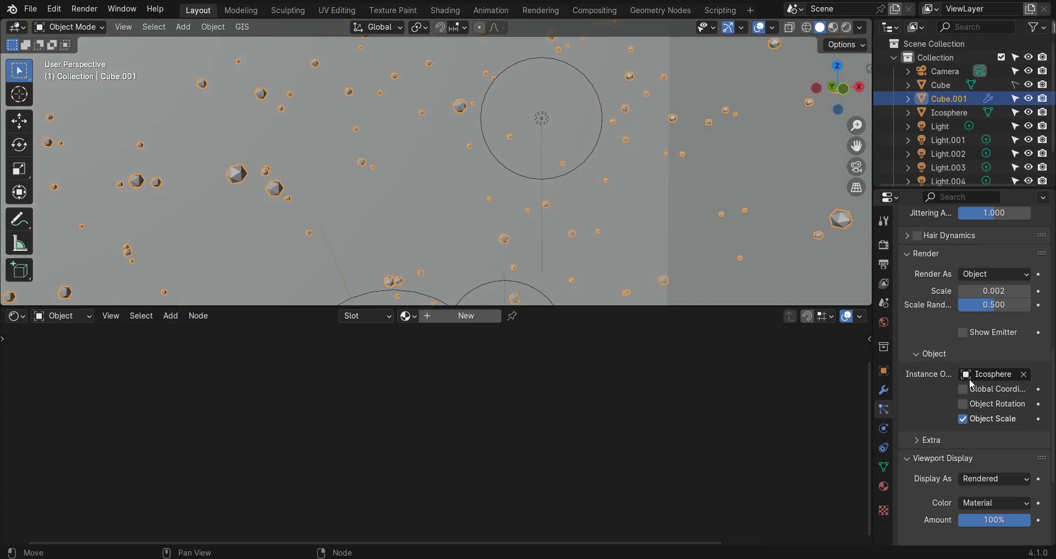
Set the number of emitted particles to 400
scroll(992, 319, "up", 10)
double_click(992, 312)
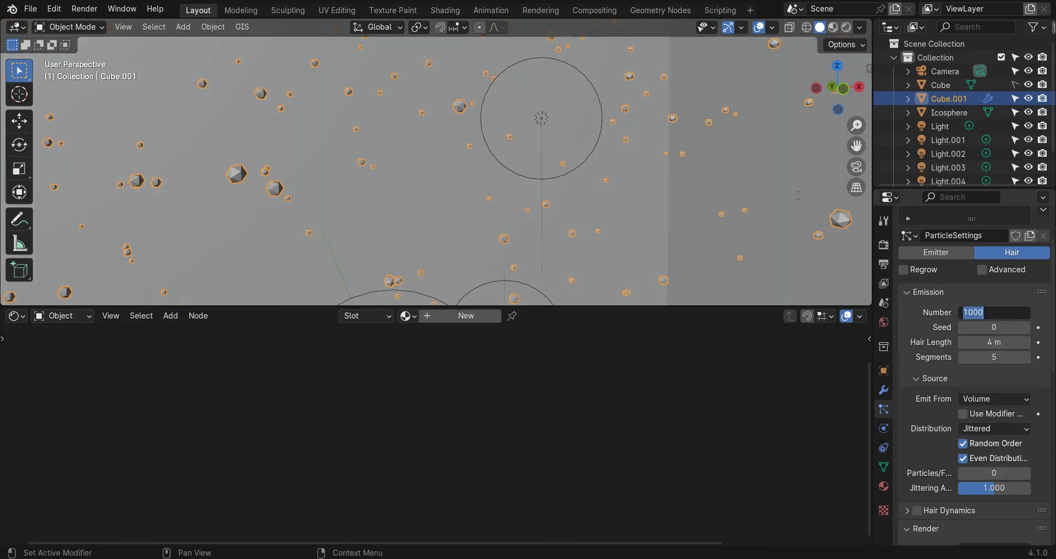
key("Return")
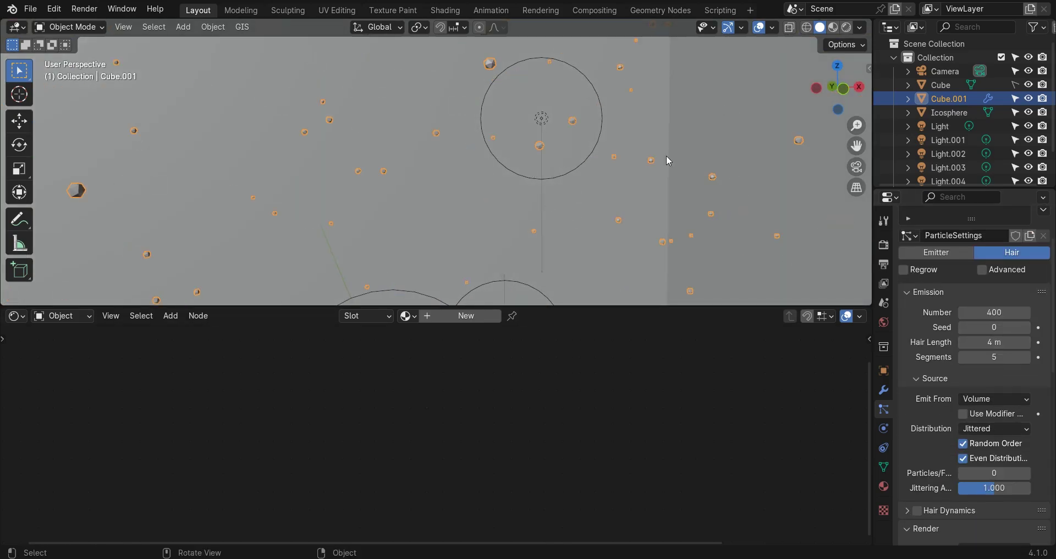
Scale the original Icosphere to 0.25 to shrink all star instances
left_click(935, 112)
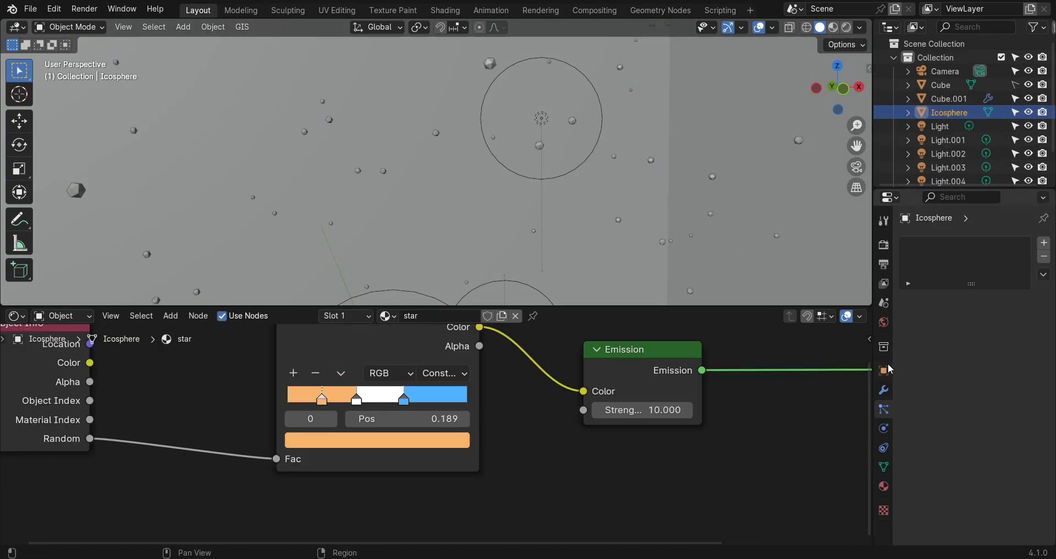
left_click(886, 370)
key("Return")
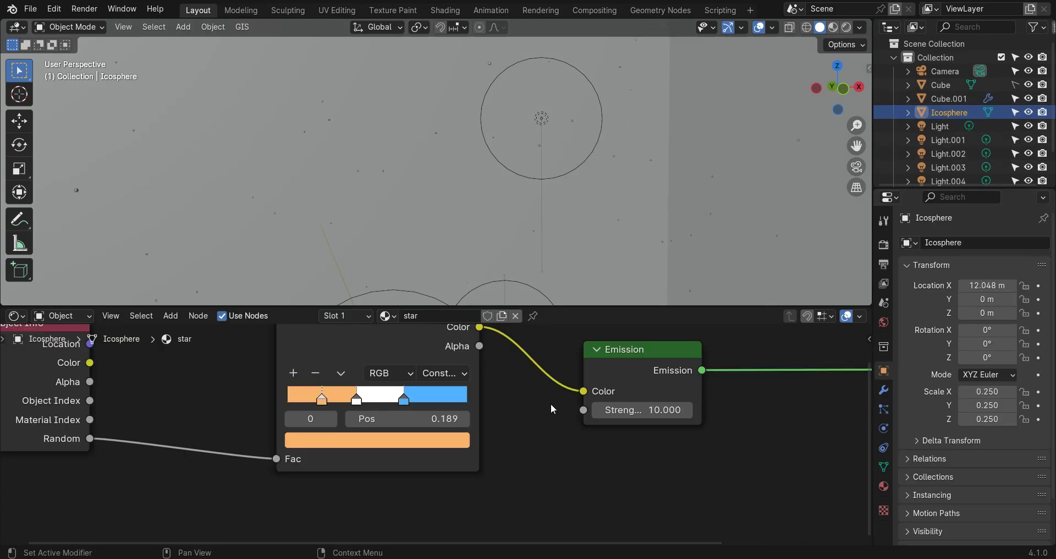
scroll(549, 191, "down", 2)
Preview the stars and nebula in rendered shading with the viewport overlays hidden
left_click(845, 29)
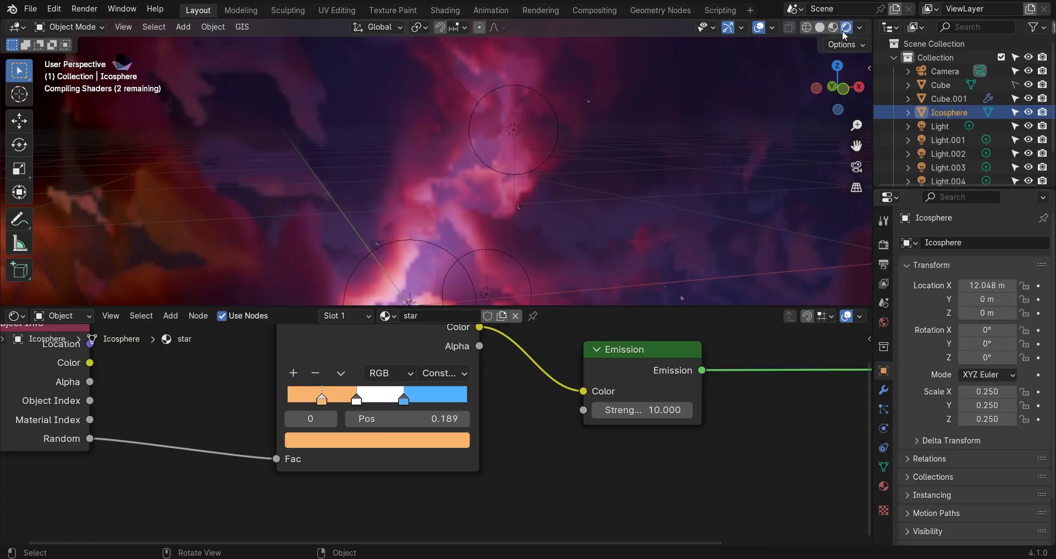
scroll(676, 179, "down", 5)
left_click(763, 28)
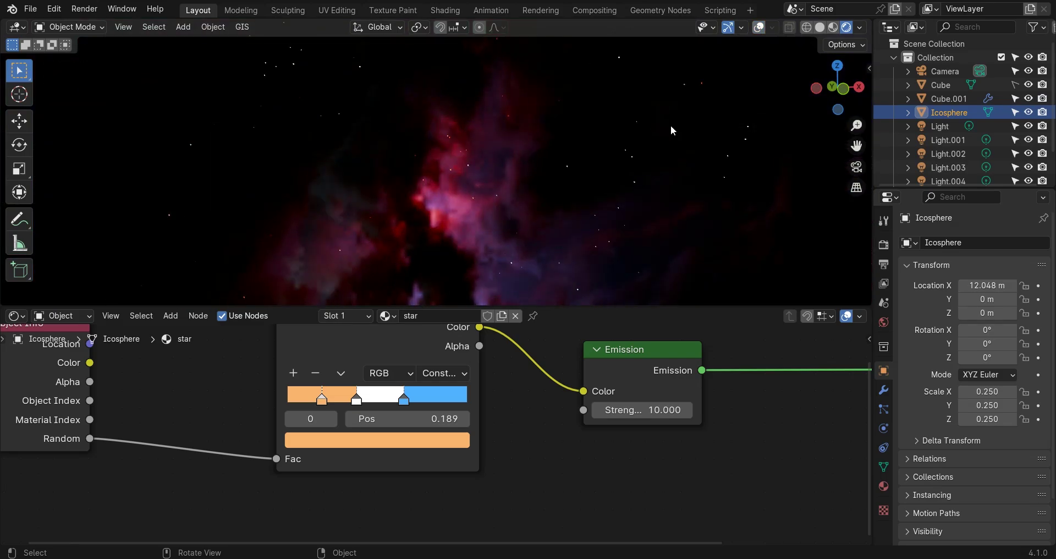
mouse_move(459, 211)
middle_mouse_down()
mouse_move(425, 215)
mouse_move(454, 206)
middle_mouse_up()
scroll(454, 205, "up", 3)
scroll(454, 205, "down", 3)
Return the viewport to solid shading, restore its overlays and view the whole cube
left_click(820, 27)
middle_click_drag(672, 172, 497, 209)
scroll(547, 184, "down", 4)
left_click(761, 29)
Replace the shader editor with a Timeline and shrink it to enlarge the 3D viewport
left_click(17, 316)
left_click(183, 372)
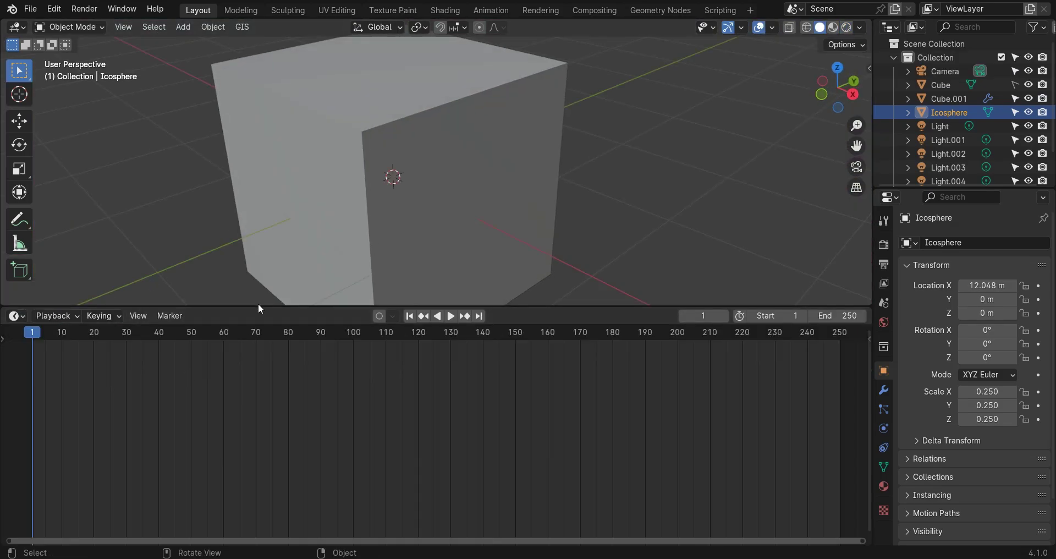
left_click_drag(259, 306, 269, 447)
Show the scene in wireframe and duplicate a point light near the cube's center
middle_click_drag(462, 237, 585, 213)
scroll(514, 196, "up", 3)
scroll(572, 189, "up", 2)
key("z")
key("z")
key("KP_0")
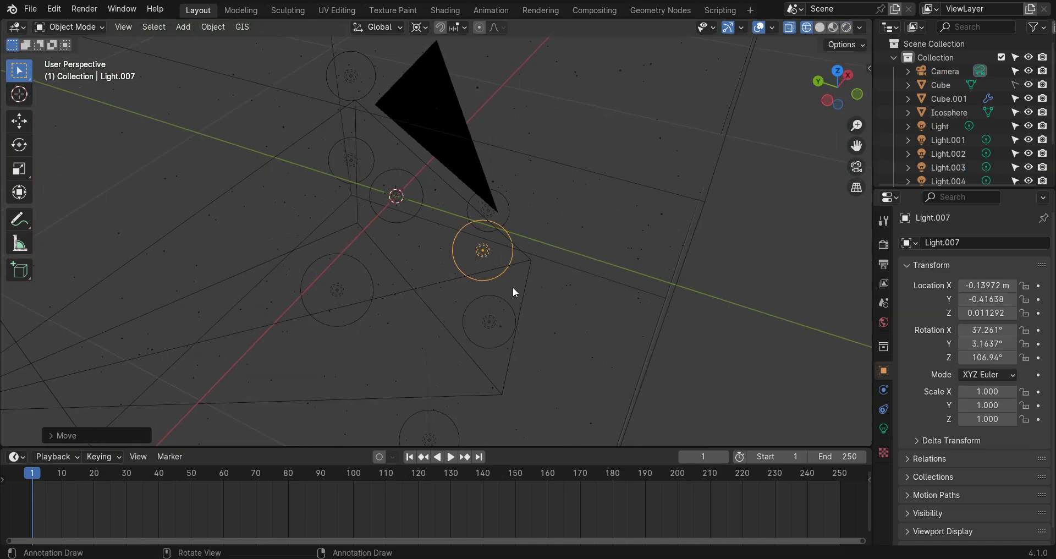
key("shift+d")
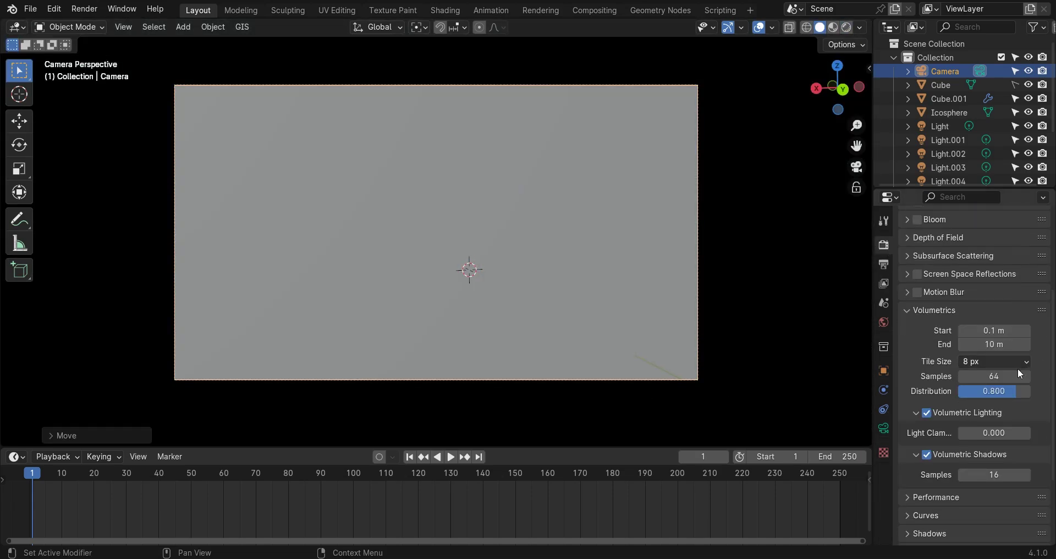
Set the volumetric samples to 32 and the volumetric tile size to 2 px
left_click(998, 377)
type("32")
key("Return")
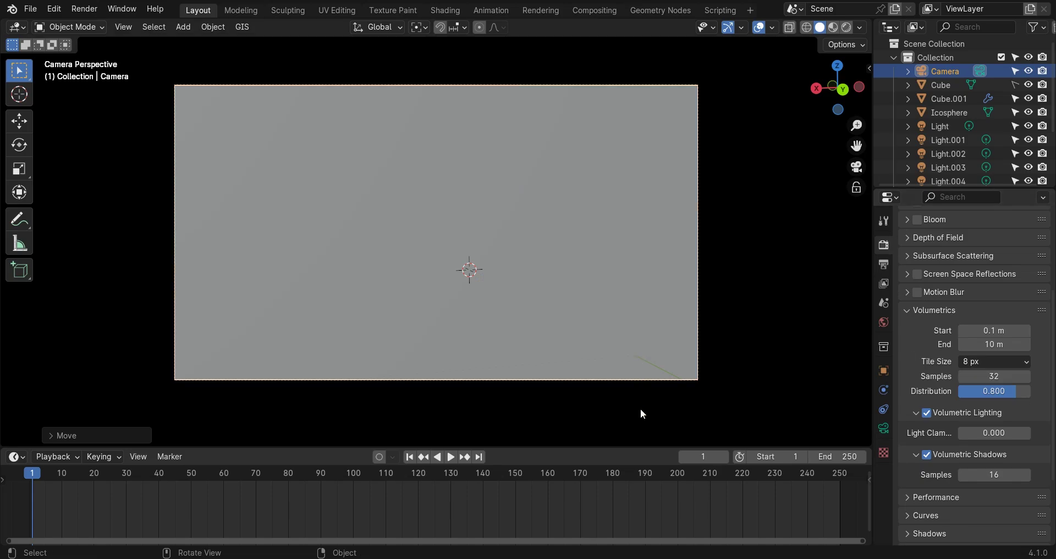
left_click(988, 361)
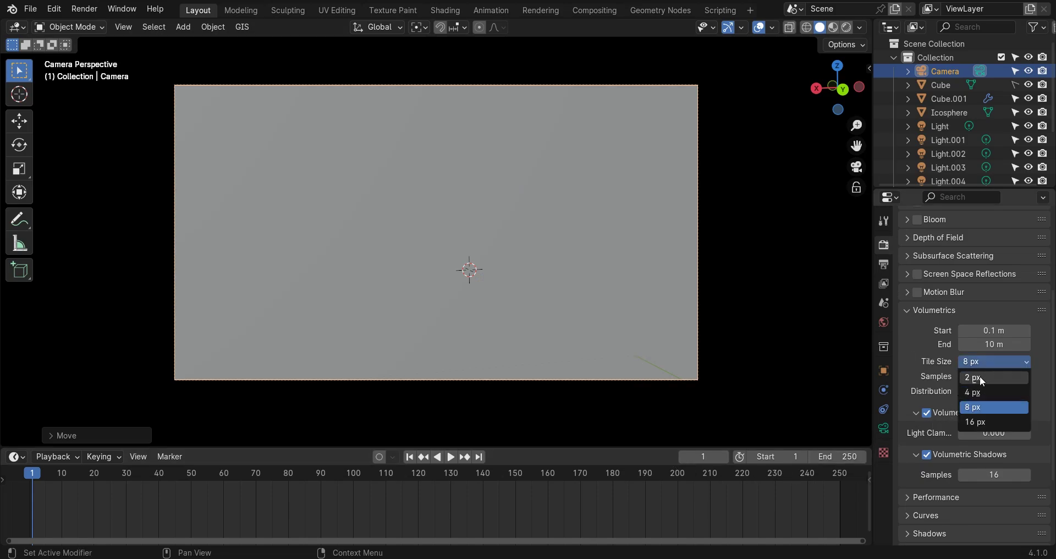
left_click(977, 379)
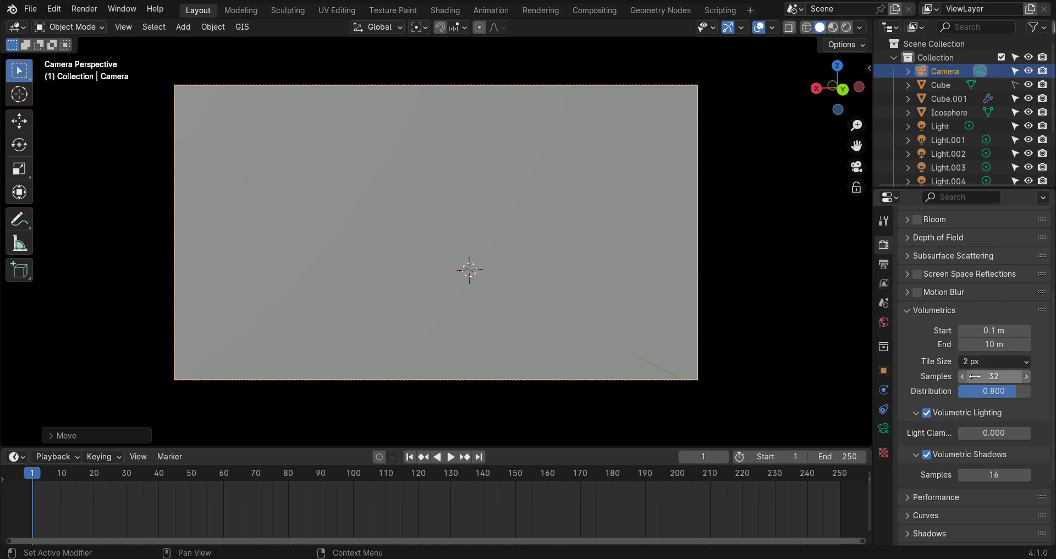
Set the EEVEE render sampling to 16 and review the volumetric settings
scroll(968, 380, "up", 5)
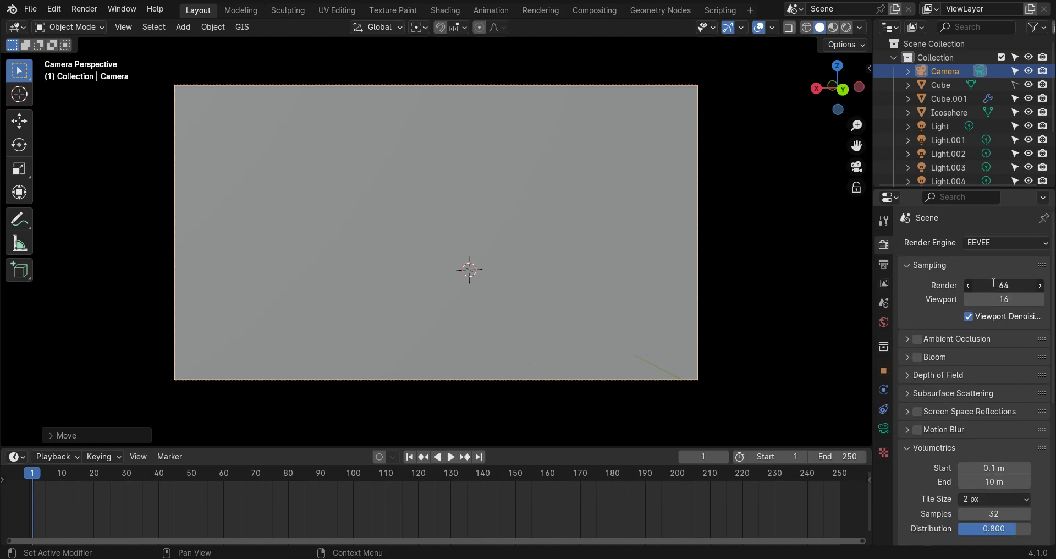
key("Return")
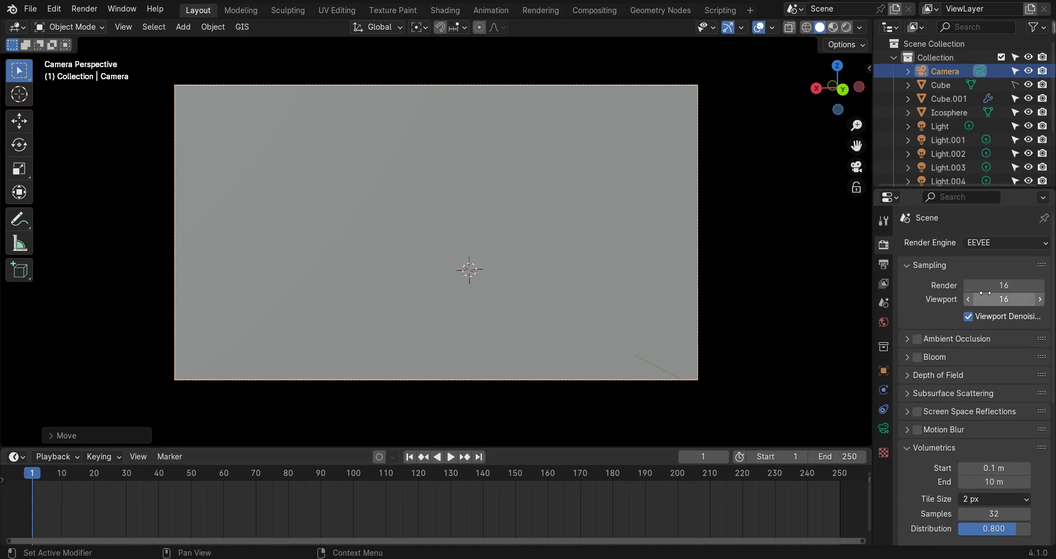
scroll(962, 491, "down", 3)
scroll(1006, 382, "up", 3)
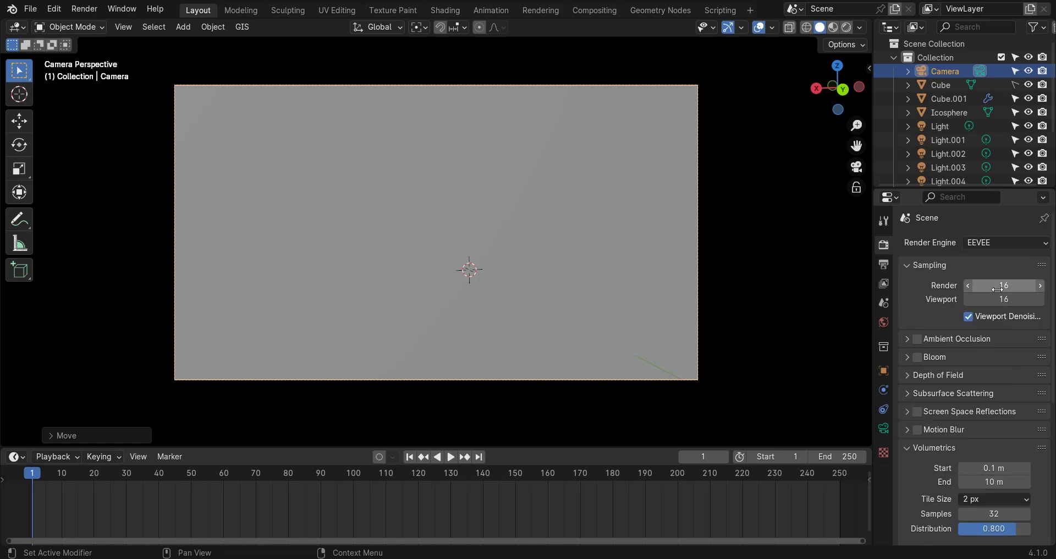
scroll(971, 446, "down", 6)
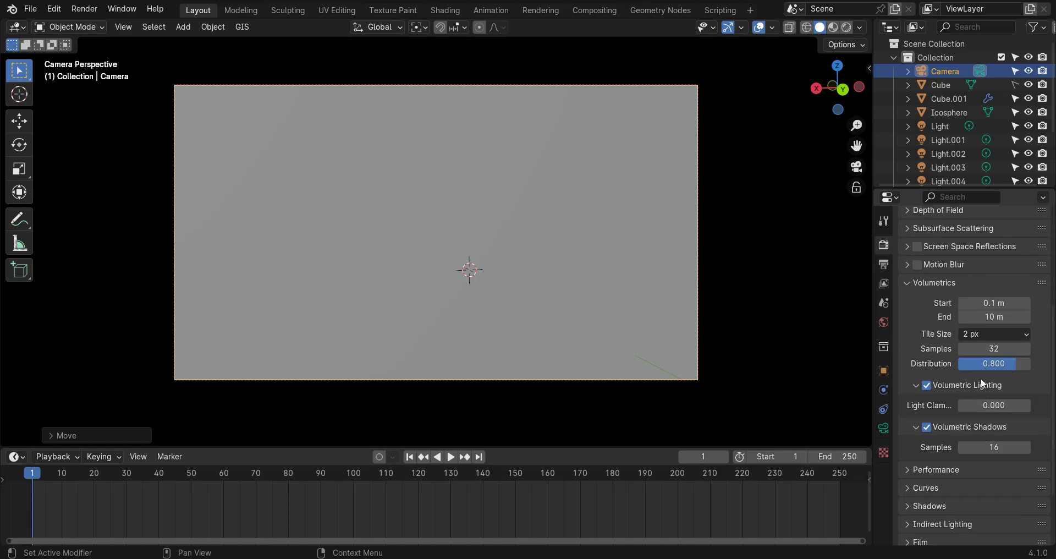
scroll(592, 275, "up", 3)
scroll(592, 275, "down", 1)
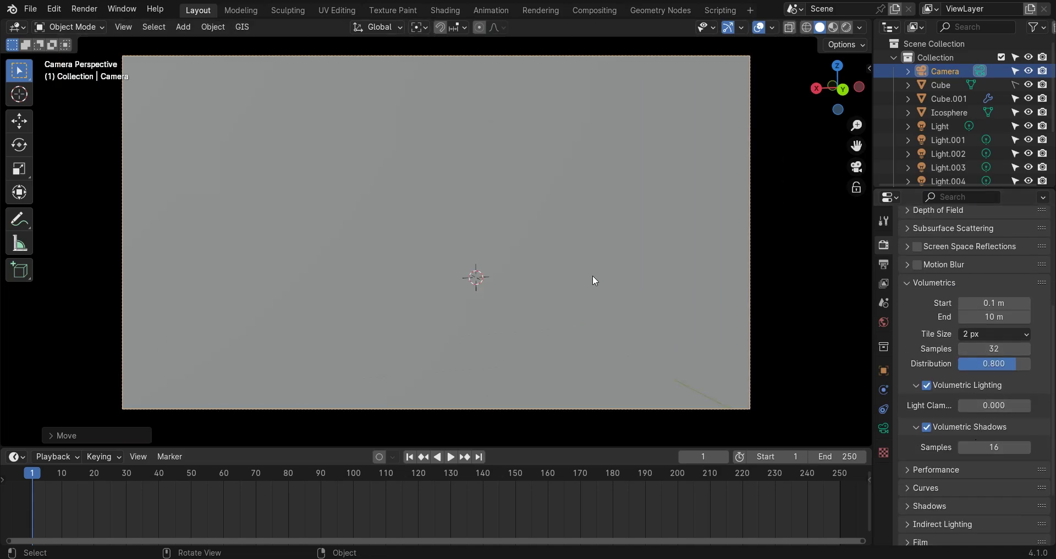
Render the image from the camera and examine the nebula and stars up close
left_click(87, 8)
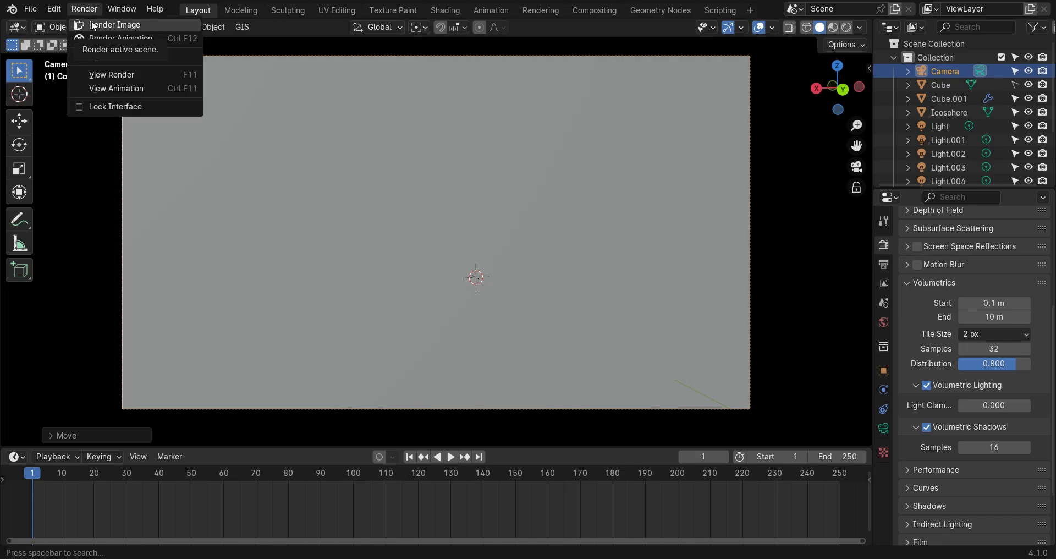
left_click(120, 22)
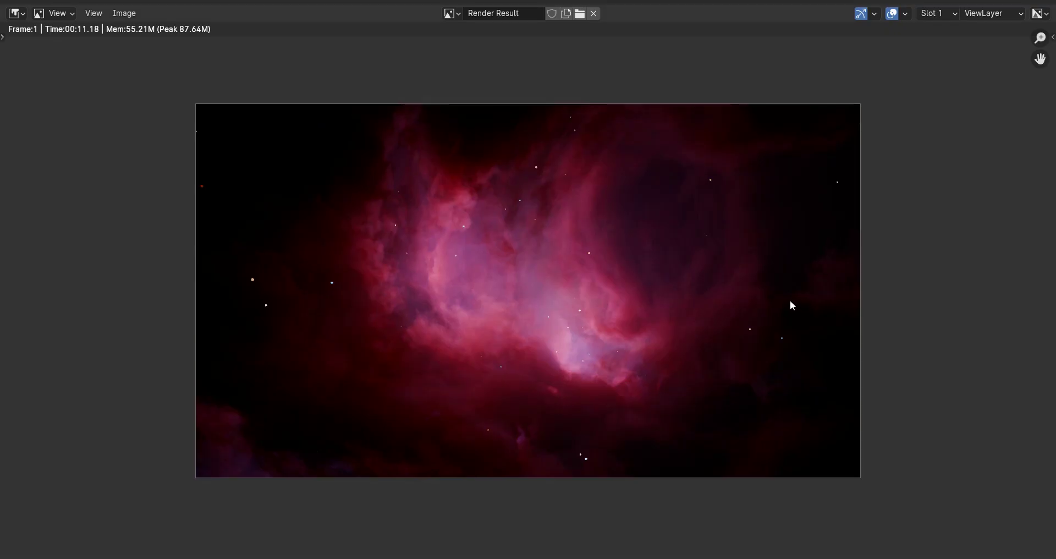
scroll(771, 295, "up", 2)
scroll(715, 308, "down", 2)
scroll(660, 319, "up", 1)
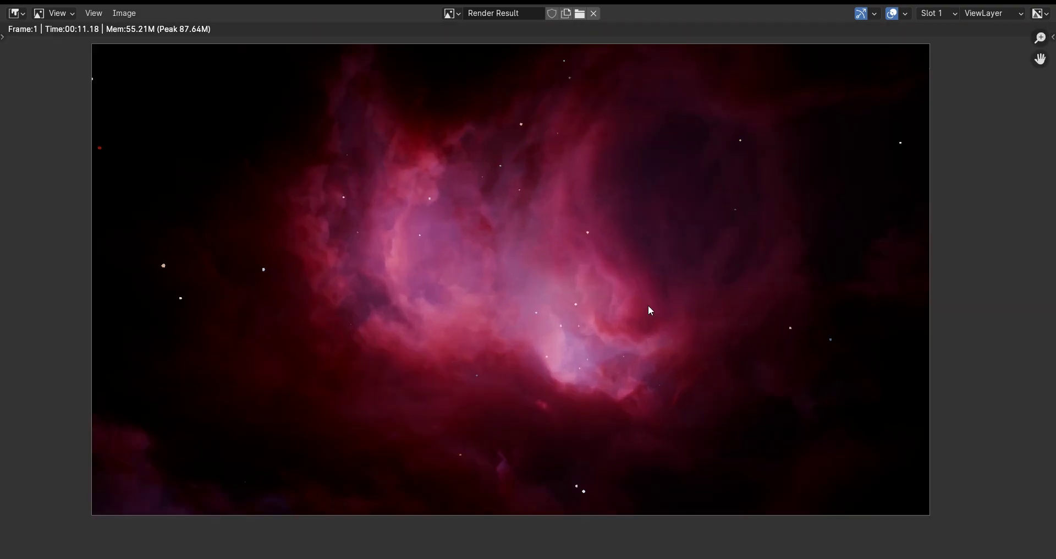